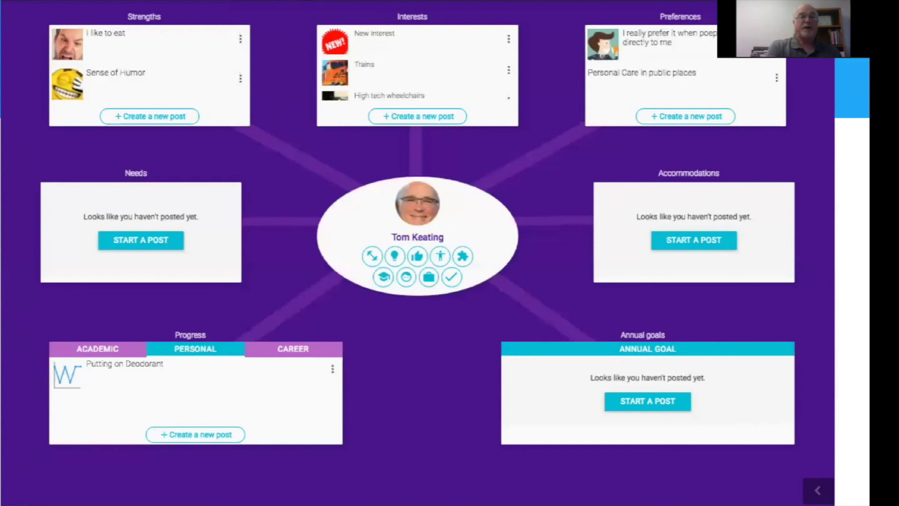
# Open the Putting on Deodorant progress post, then advance to the cognitopia.com homepage slide.
pyautogui.click(93, 370)
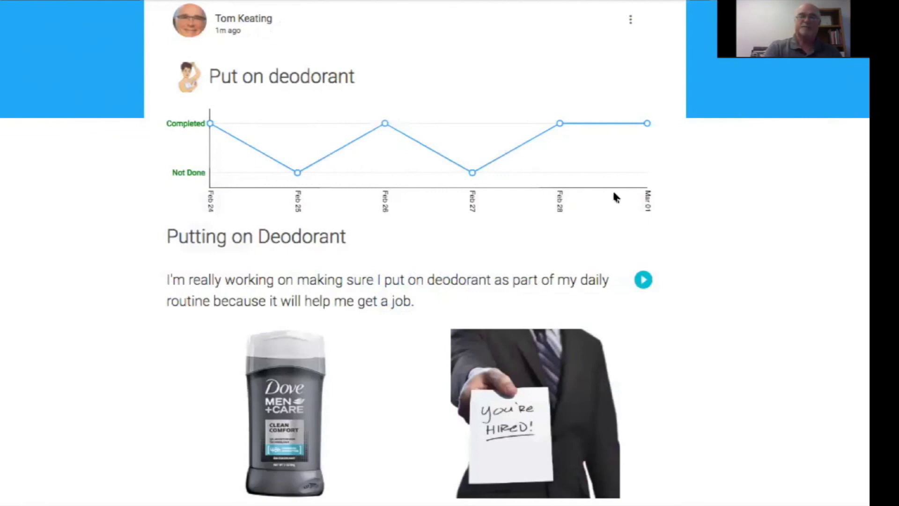
pyautogui.press('Right')
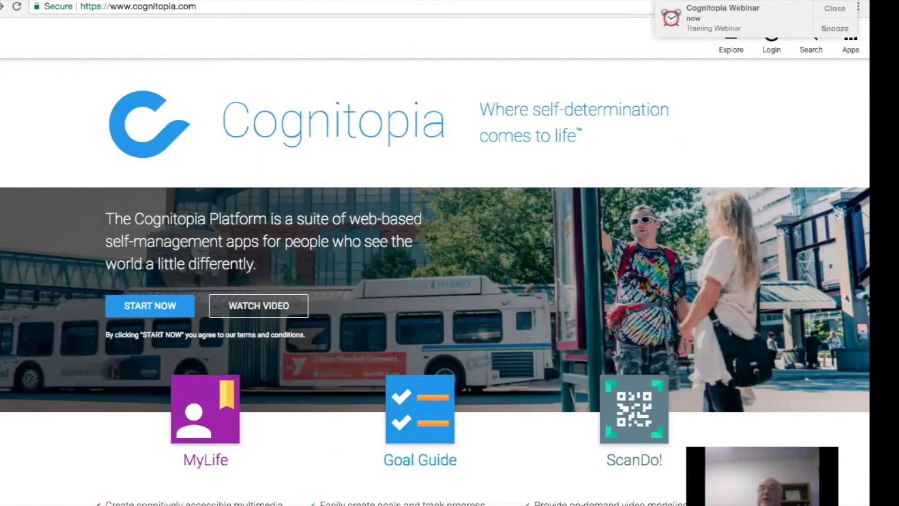
# Dismiss the webinar reminder, review the MyLife, Goal Guide and ScanDo! descriptions, and choose START NOW.
pyautogui.click(827, 9)
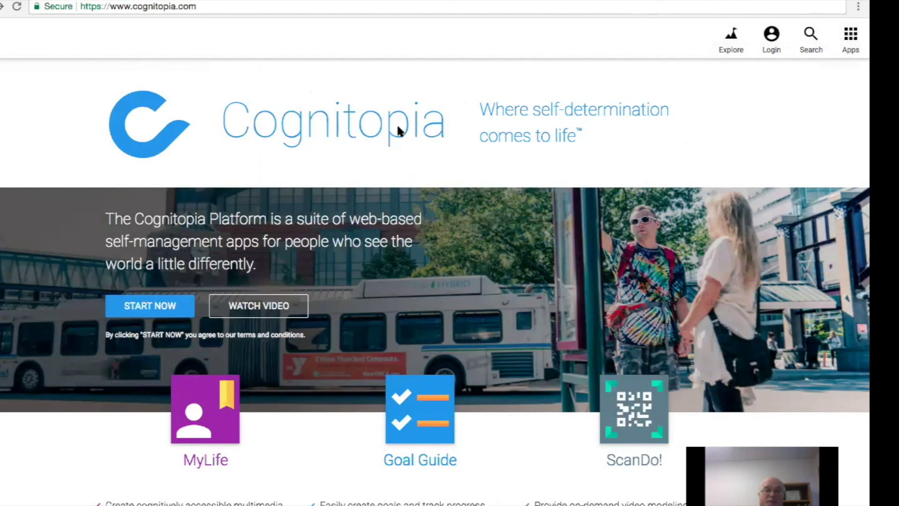
pyautogui.scroll(-3, 450, 370)
pyautogui.scroll(-2, 450, 373)
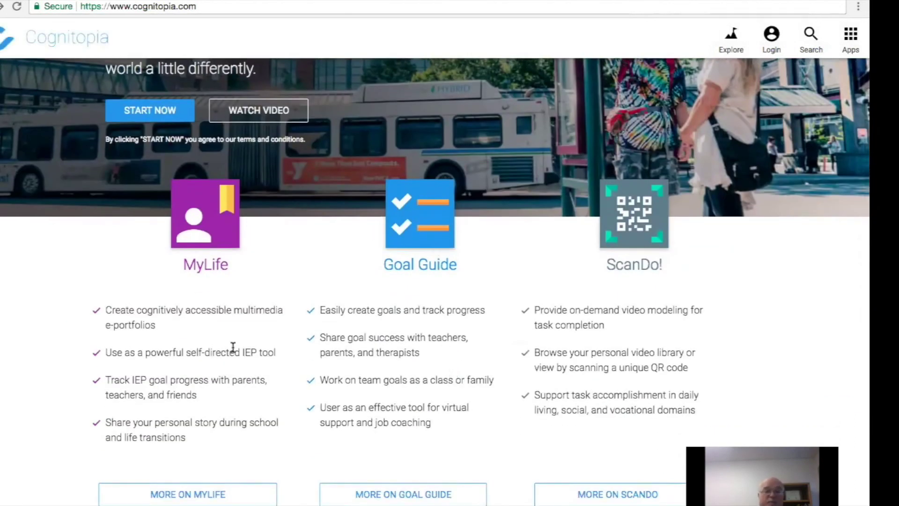
pyautogui.scroll(-3, 232, 348)
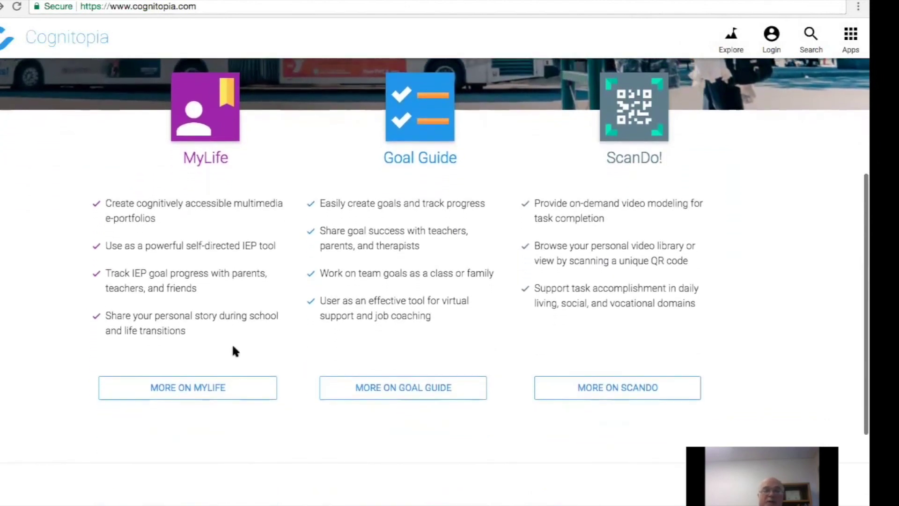
pyautogui.scroll(2, 232, 343)
pyautogui.scroll(3, 233, 348)
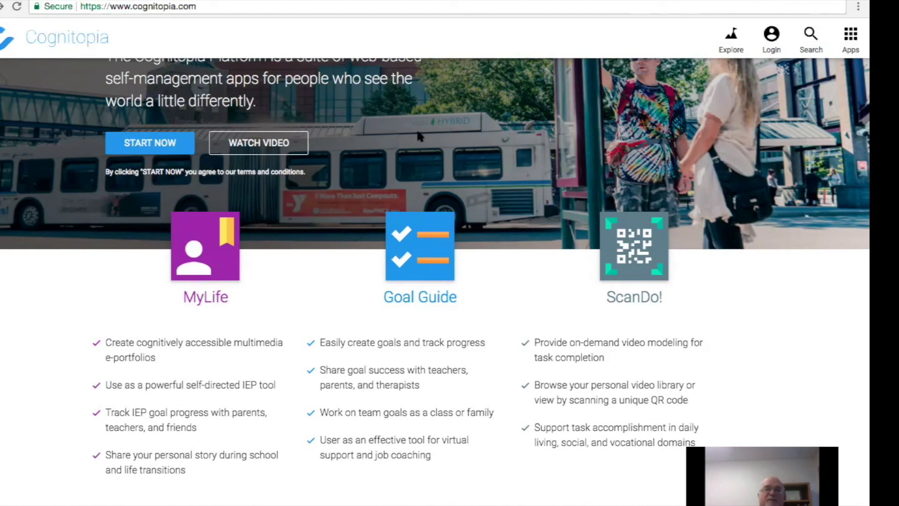
pyautogui.scroll(3, 418, 132)
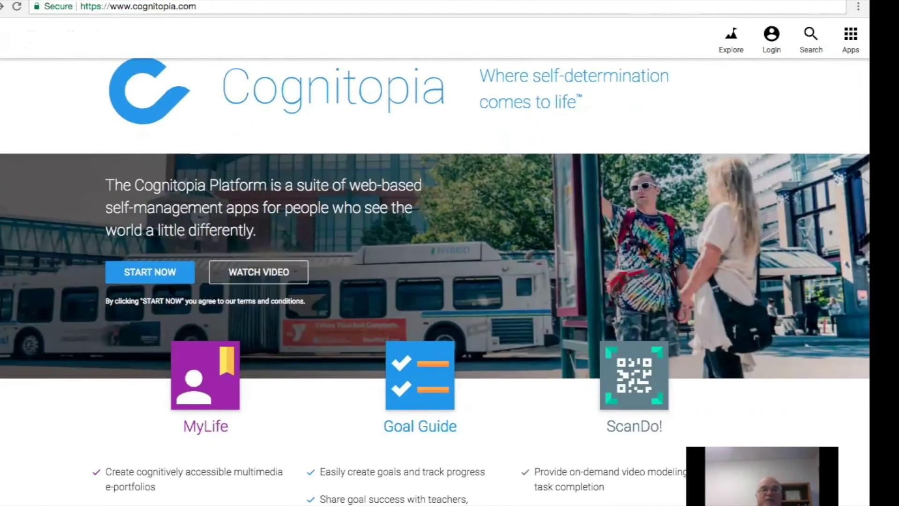
pyautogui.click(164, 275)
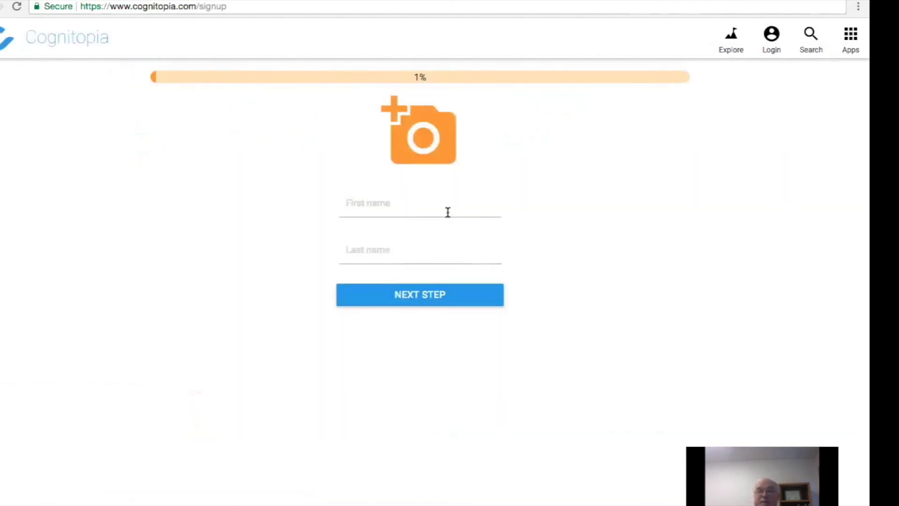
# Go through the Login page and follow its Sign up link to the name form.
pyautogui.click(7, 37)
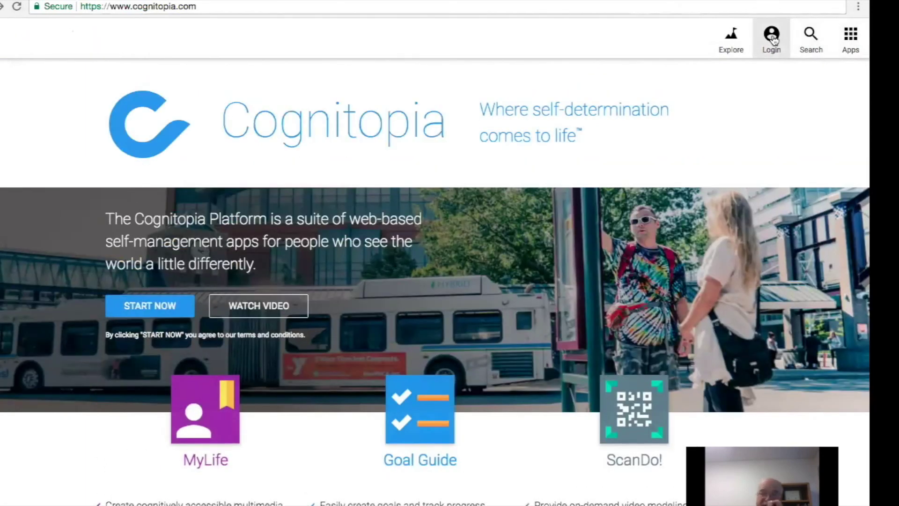
pyautogui.click(773, 37)
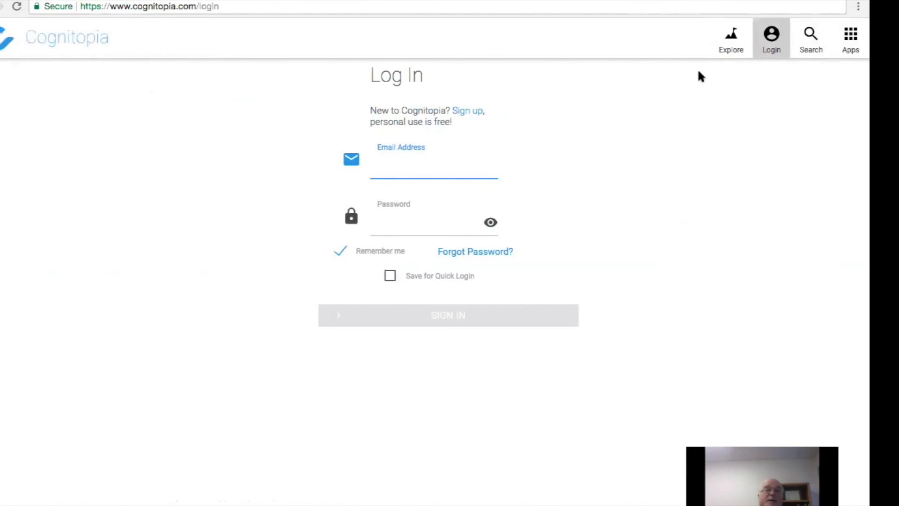
pyautogui.click(59, 39)
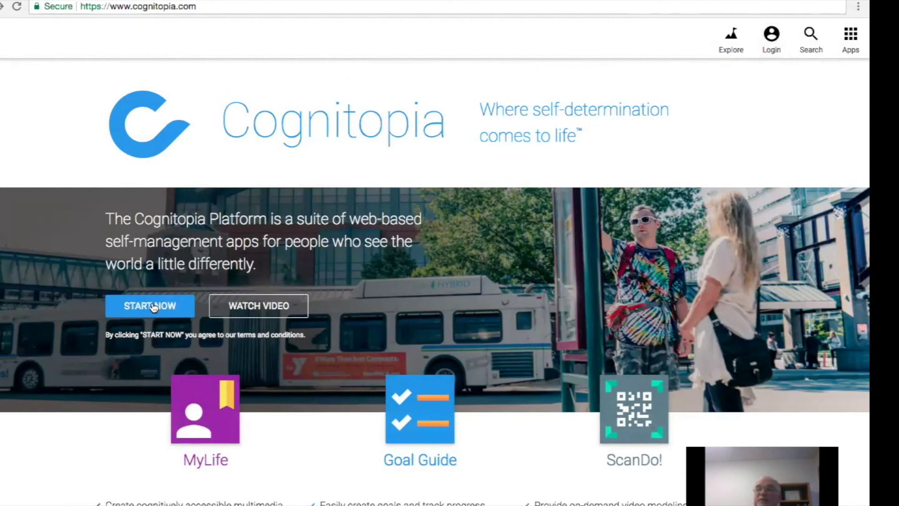
pyautogui.click(777, 39)
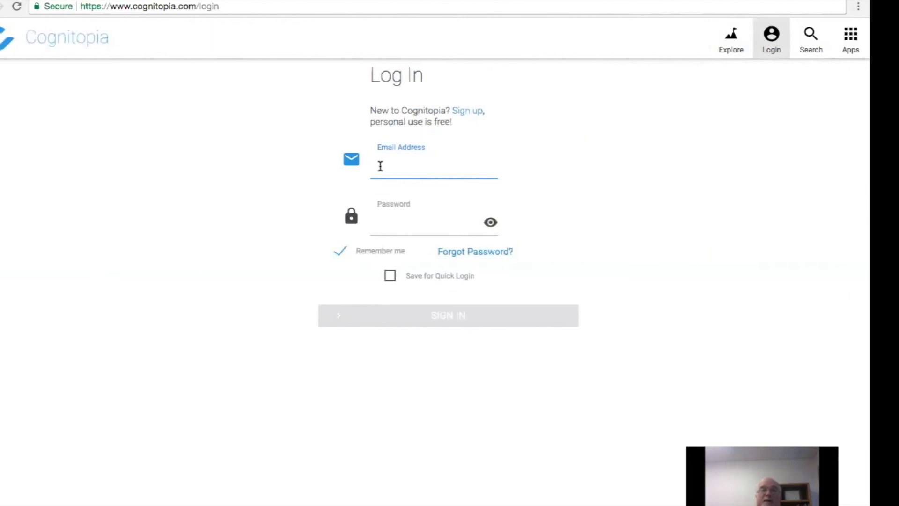
pyautogui.click(470, 116)
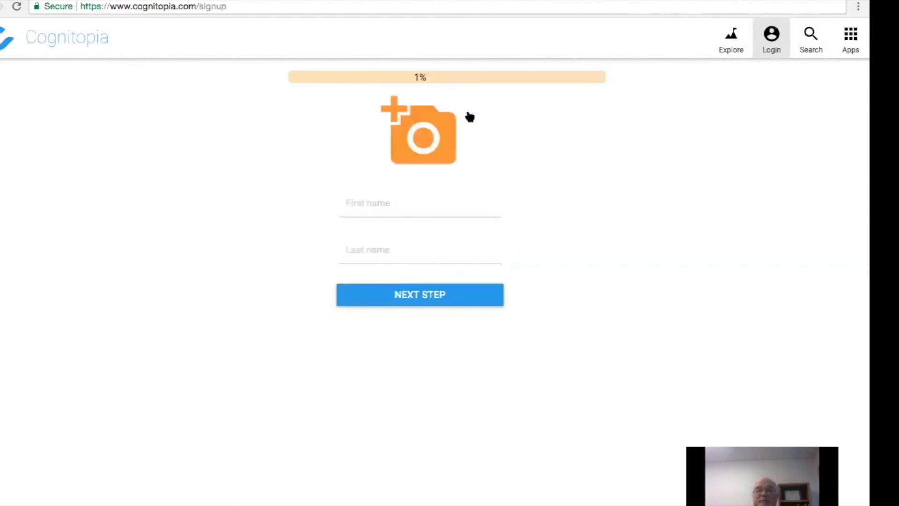
# Enter the user's first and last name and continue to the email and password step.
pyautogui.click(368, 199)
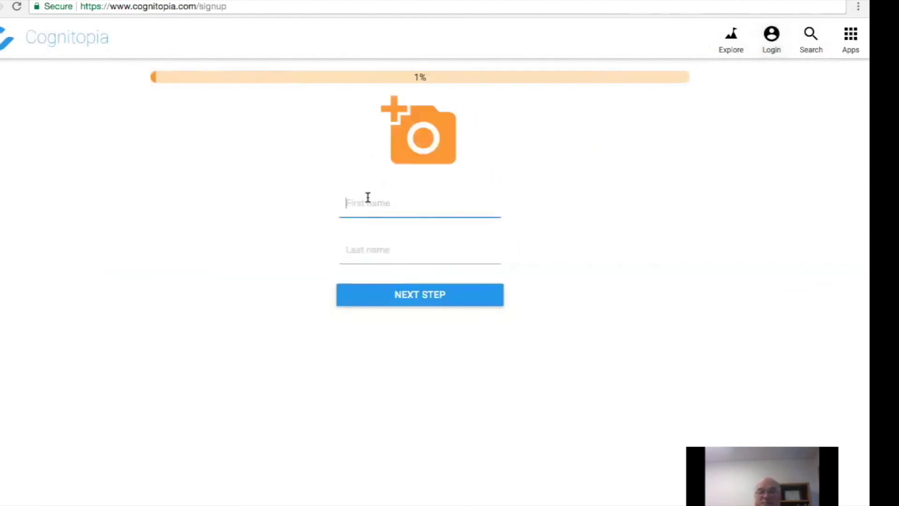
pyautogui.click(367, 250)
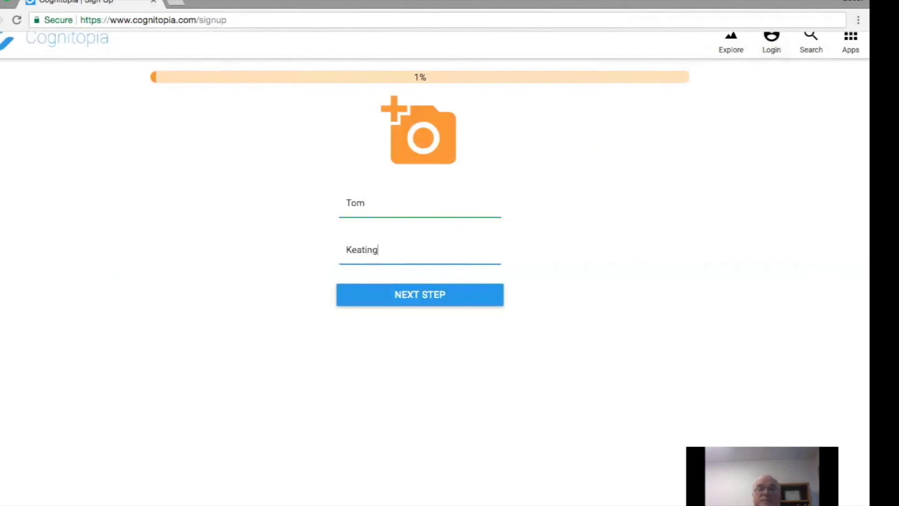
pyautogui.click(422, 295)
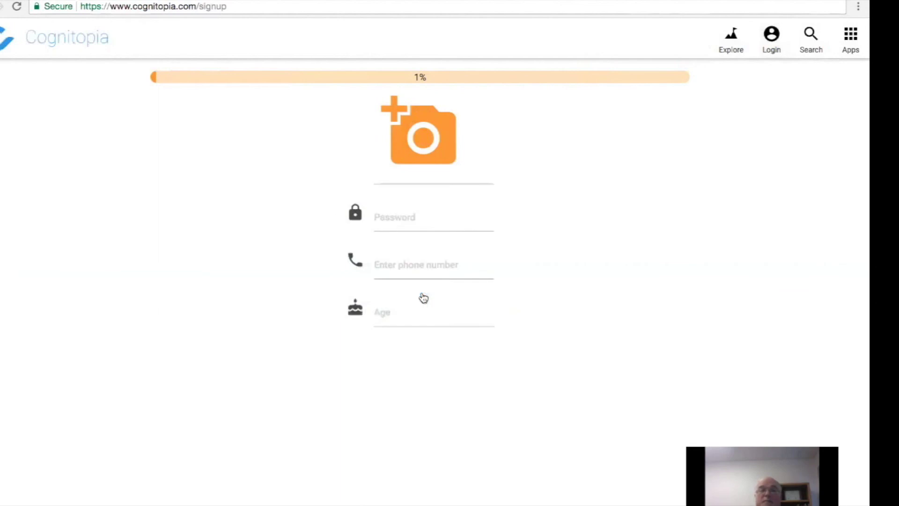
# Enter the email address, paste it into the confirmation field, and set the account password.
pyautogui.click(391, 124)
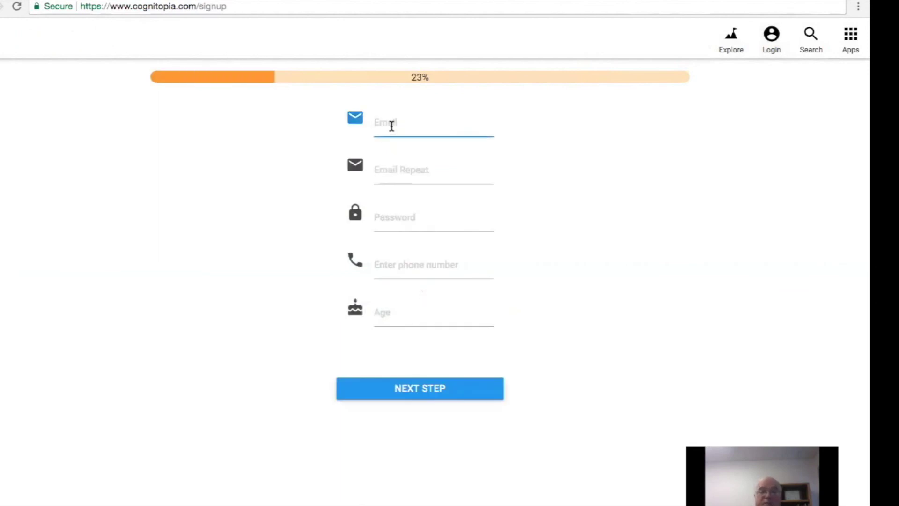
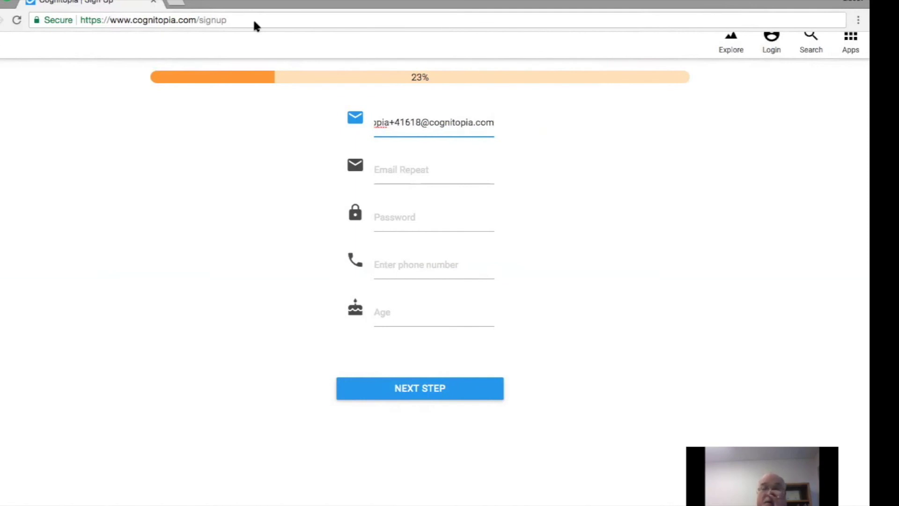
pyautogui.doubleClick(411, 123)
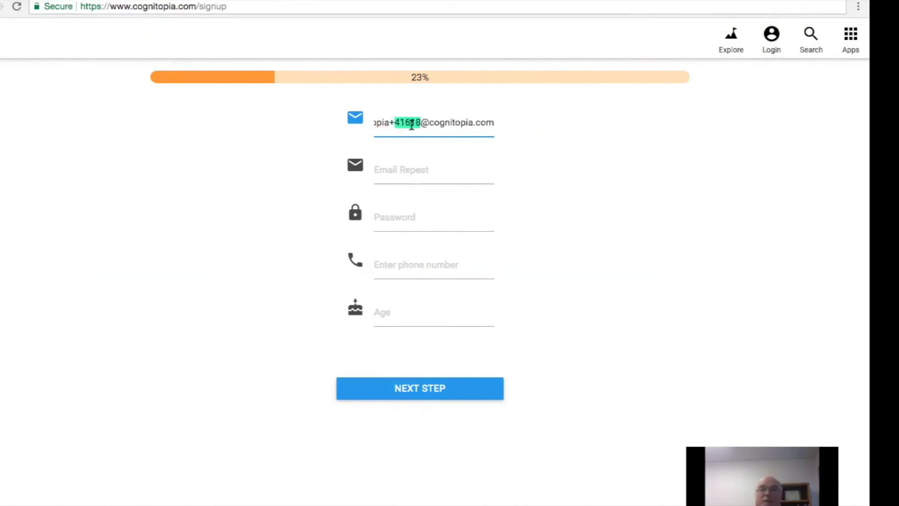
pyautogui.tripleClick(412, 122)
pyautogui.press('super+c')
pyautogui.click(395, 172)
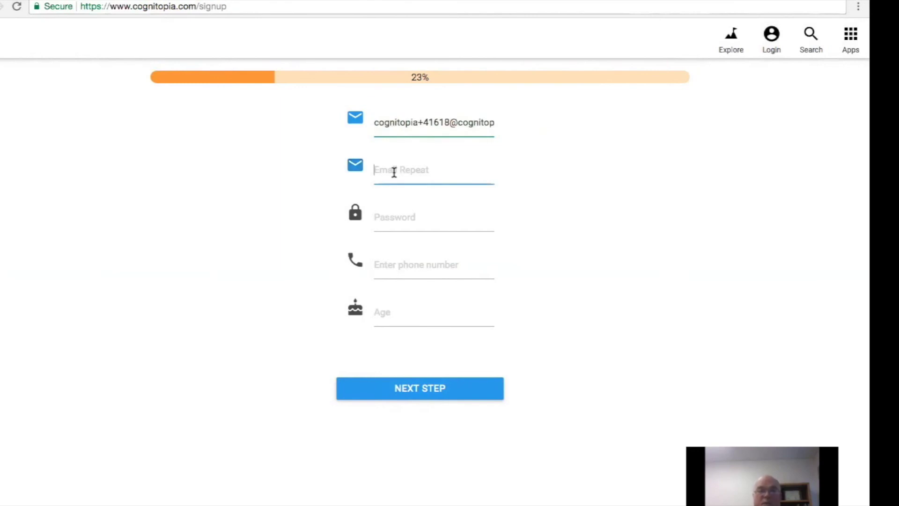
pyautogui.press('super+v')
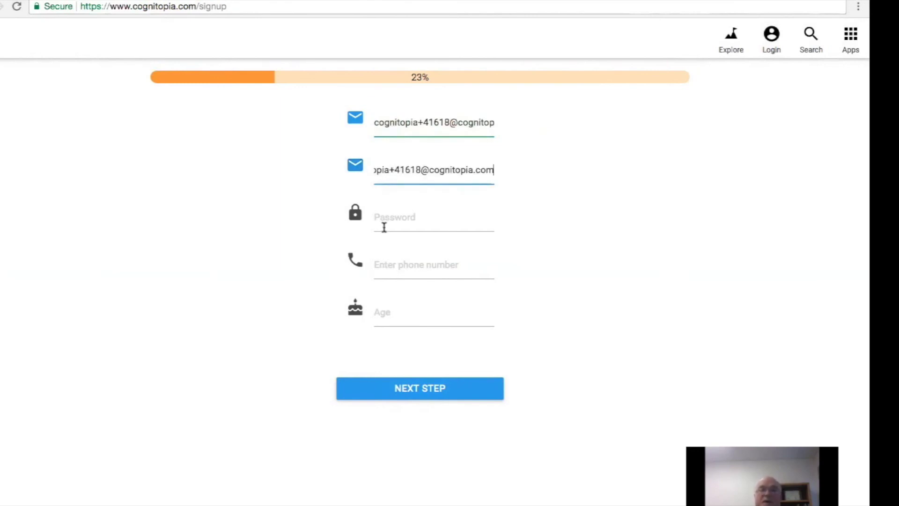
pyautogui.click(391, 218)
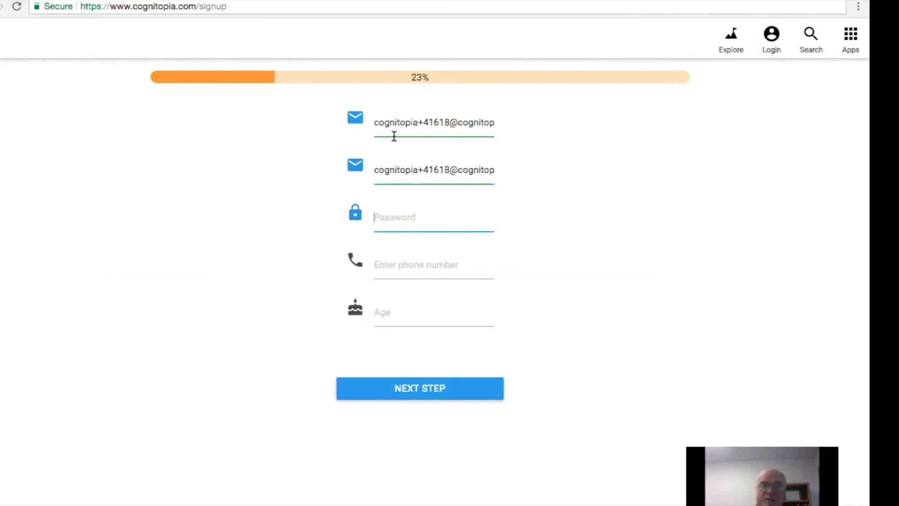
pyautogui.write('***********')
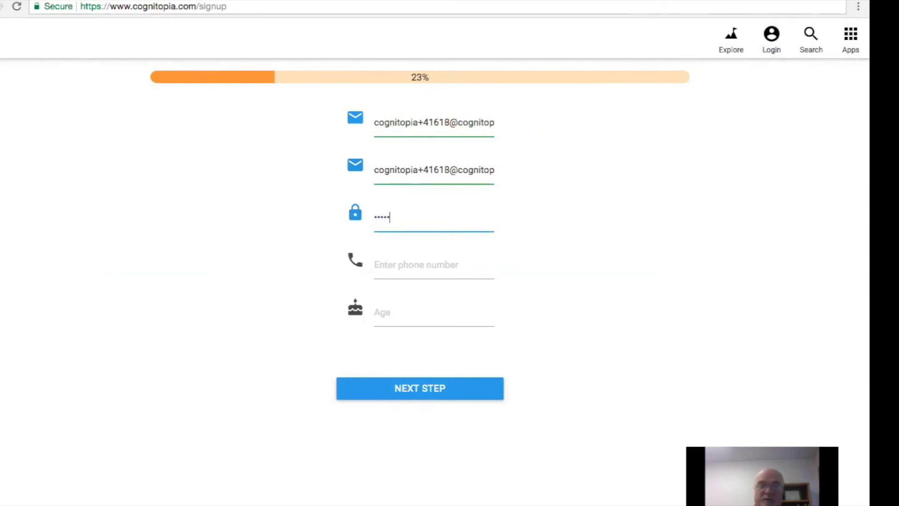
# Enter the corrected phone number, set the age to 13, and proceed to the next step.
pyautogui.click(412, 259)
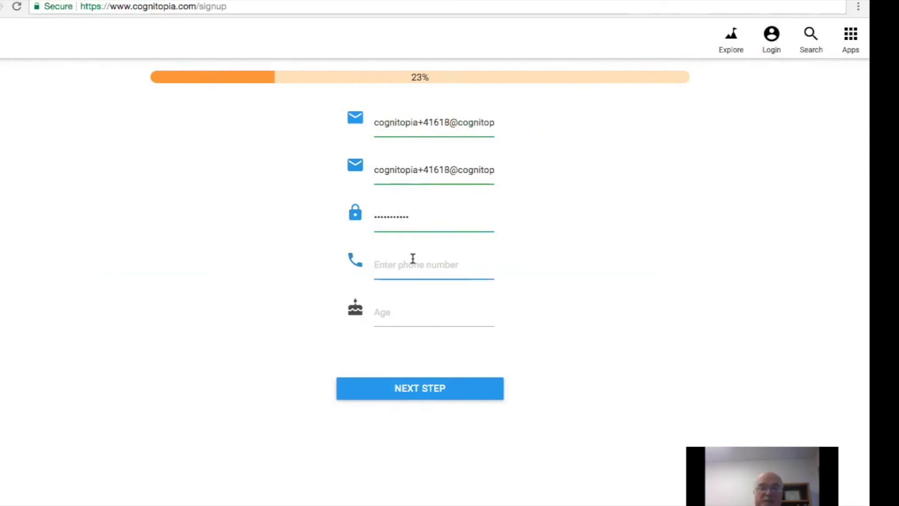
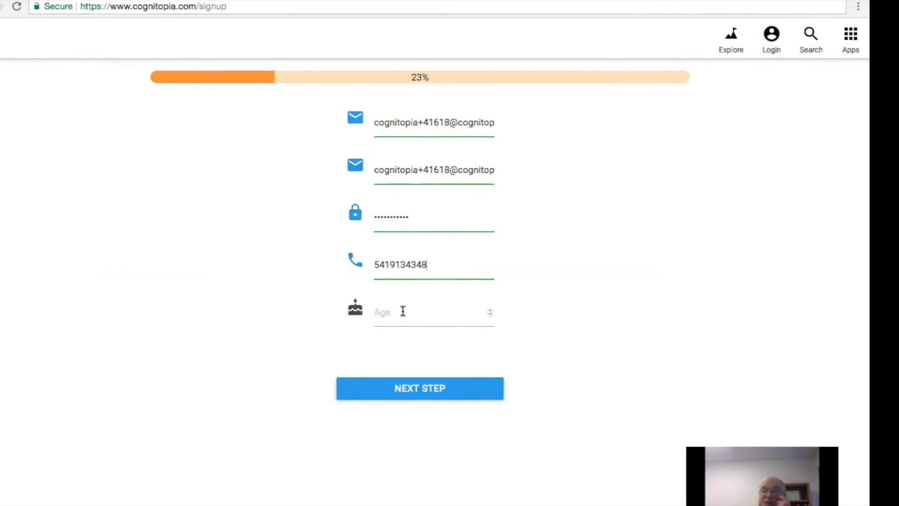
pyautogui.click(402, 312)
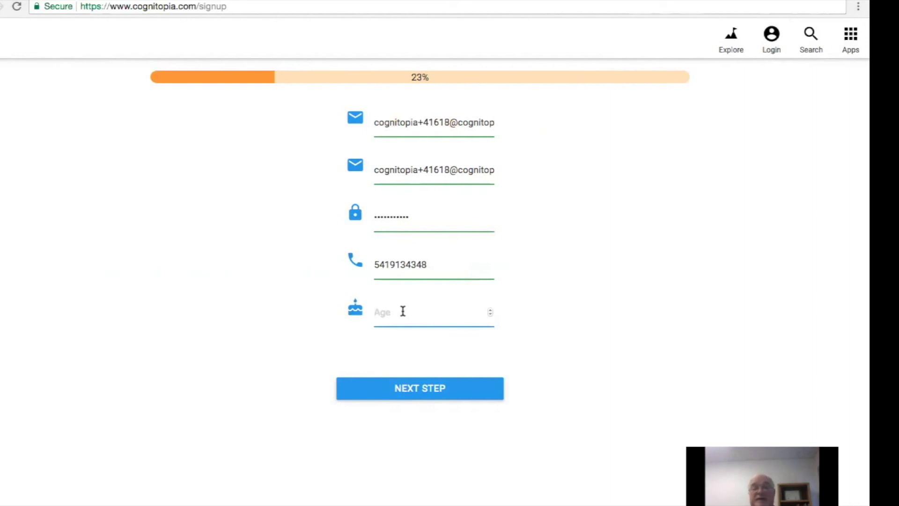
pyautogui.click(490, 314)
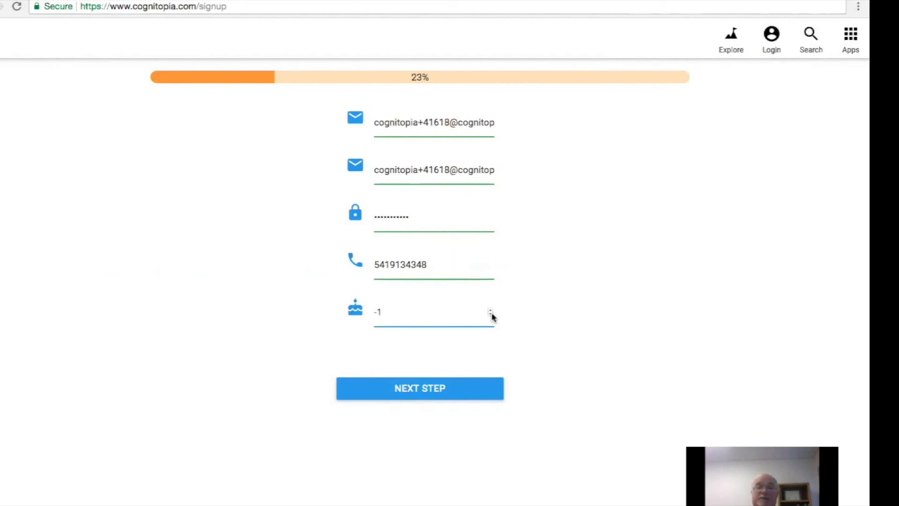
pyautogui.moveTo(393, 311); pyautogui.dragTo(376, 311)
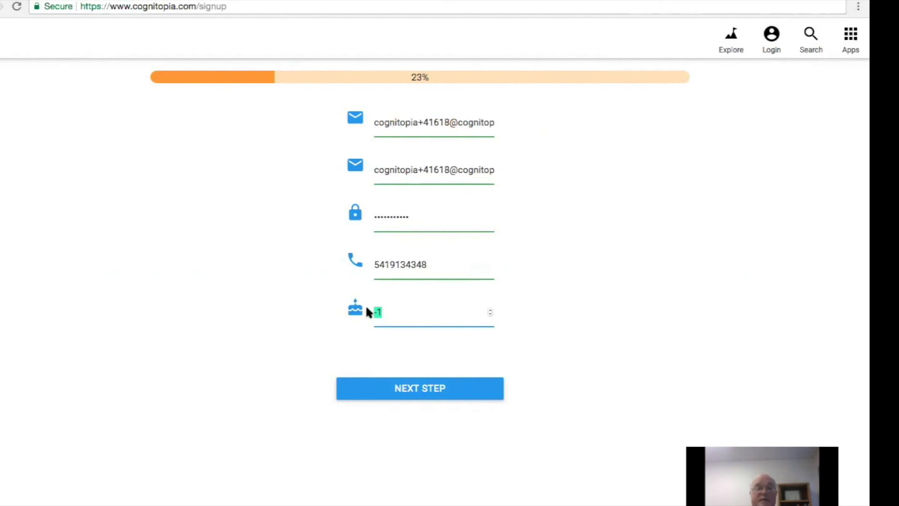
pyautogui.write('13')
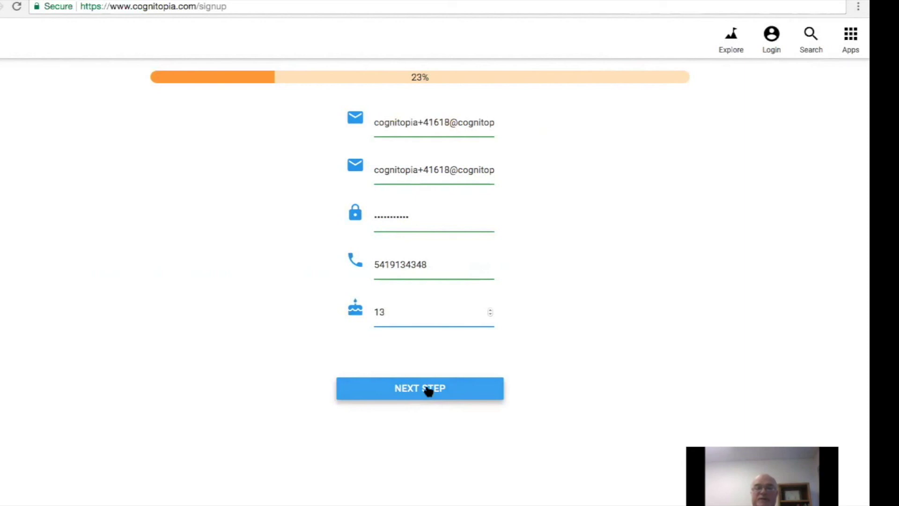
pyautogui.click(427, 389)
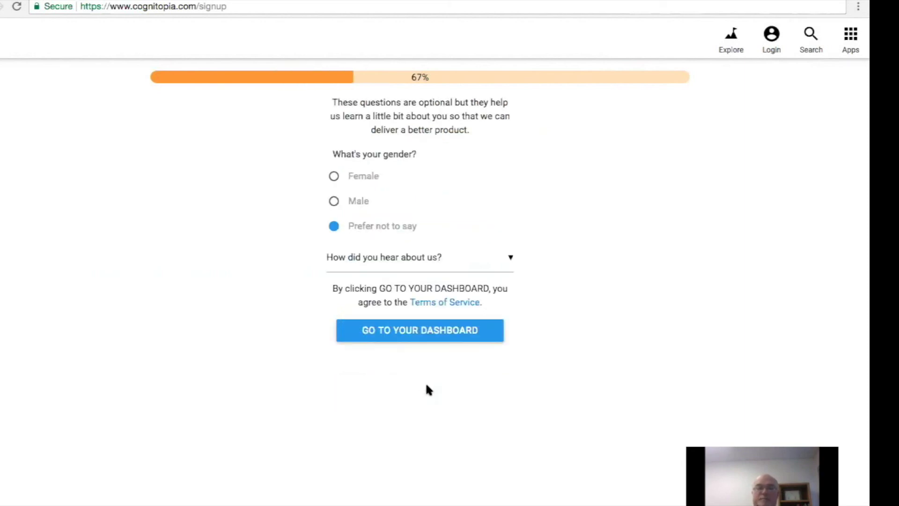
# Answer Male and Other, finish sign-up, and switch to the open Cognitopia Dashboard page.
pyautogui.click(334, 202)
pyautogui.click(501, 262)
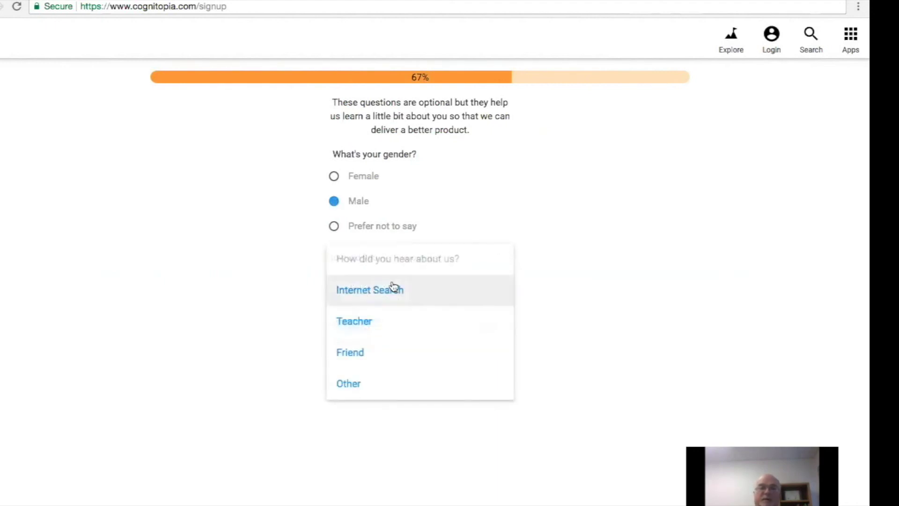
pyautogui.click(354, 382)
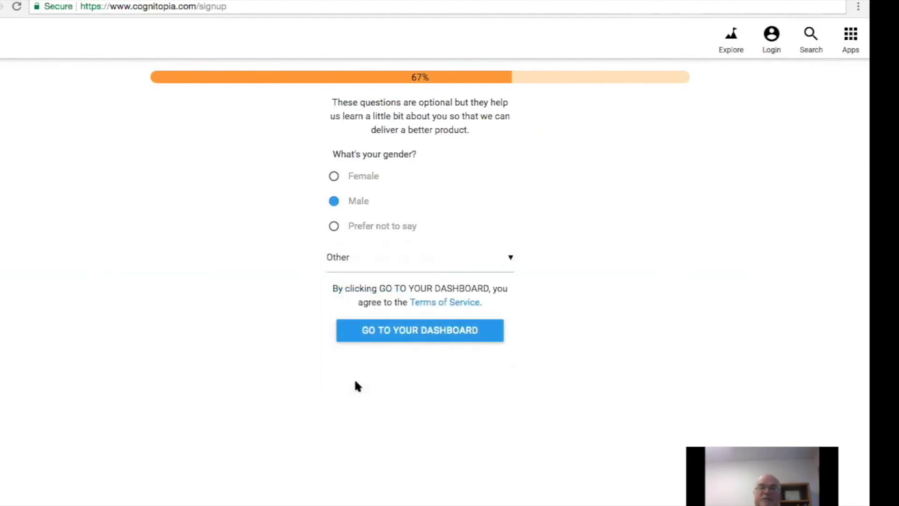
pyautogui.click(436, 329)
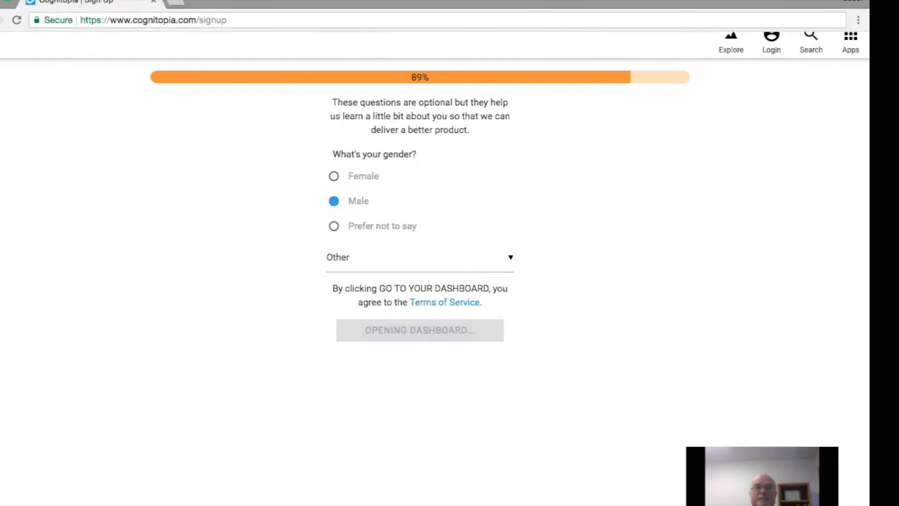
pyautogui.click(284, 1)
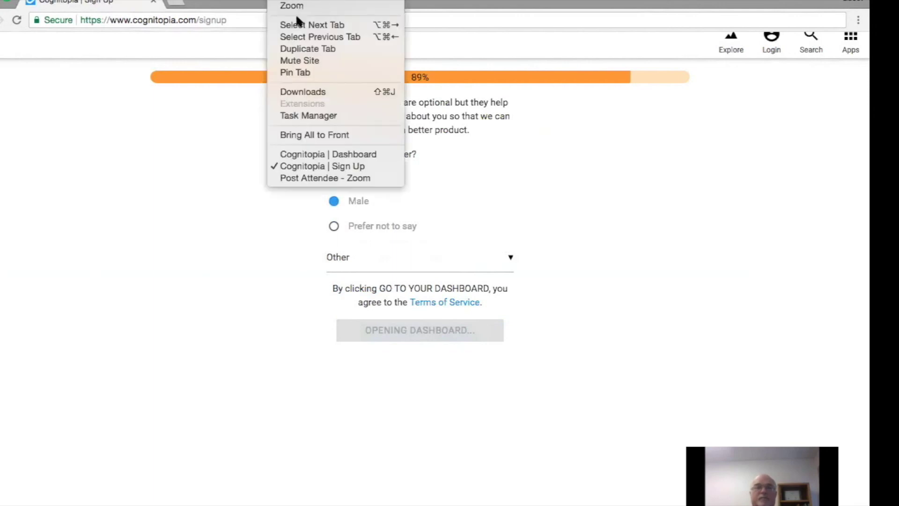
pyautogui.click(320, 154)
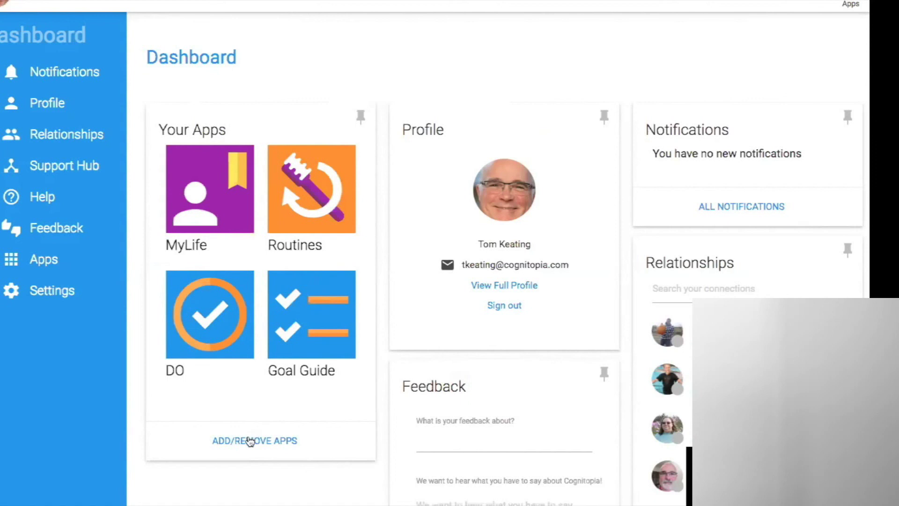
# Open the Add/Remove Apps page from the Dashboard and install the My Life α app.
pyautogui.click(250, 442)
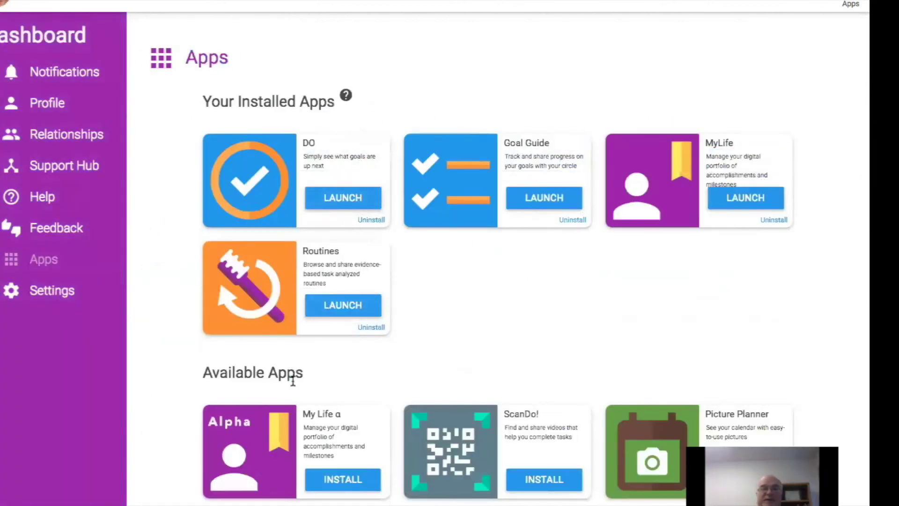
pyautogui.scroll(-2, 368, 377)
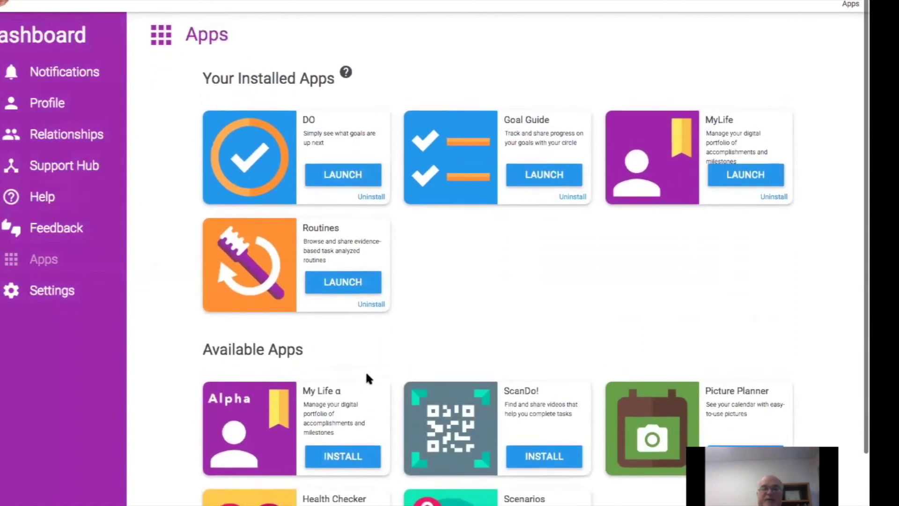
pyautogui.scroll(-3, 367, 377)
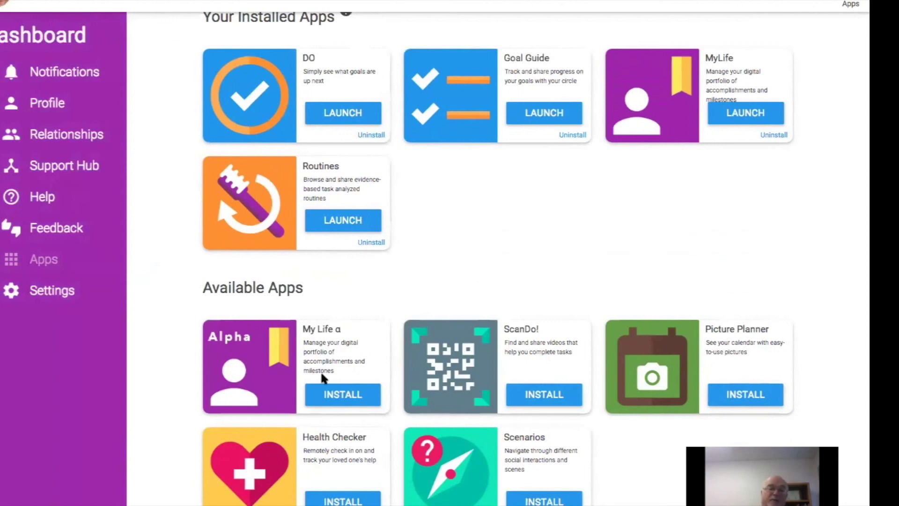
pyautogui.click(330, 395)
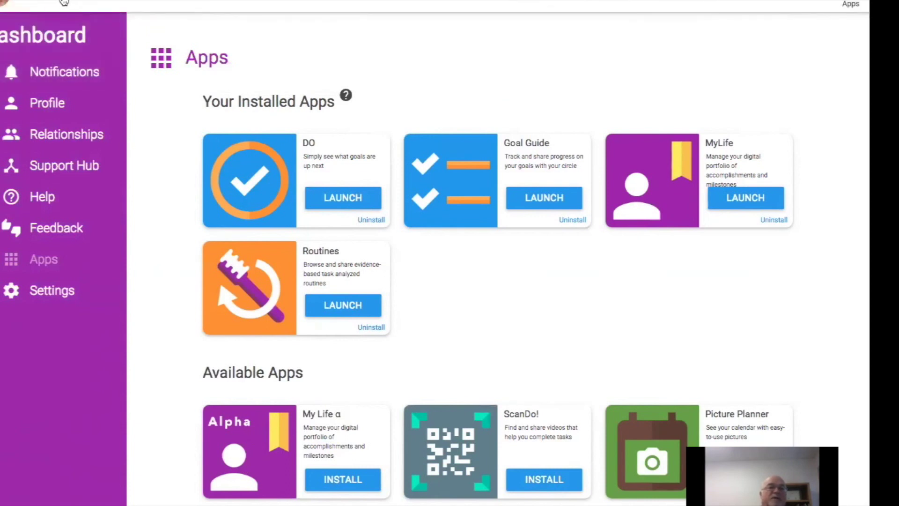
pyautogui.click(64, 2)
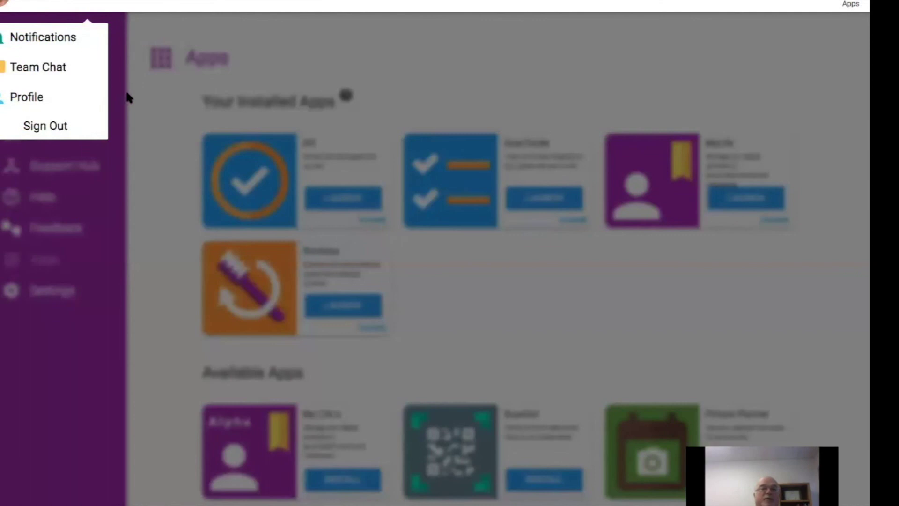
# Open and close the dashboard apps panel, then dismiss the account menu.
pyautogui.click(848, 3)
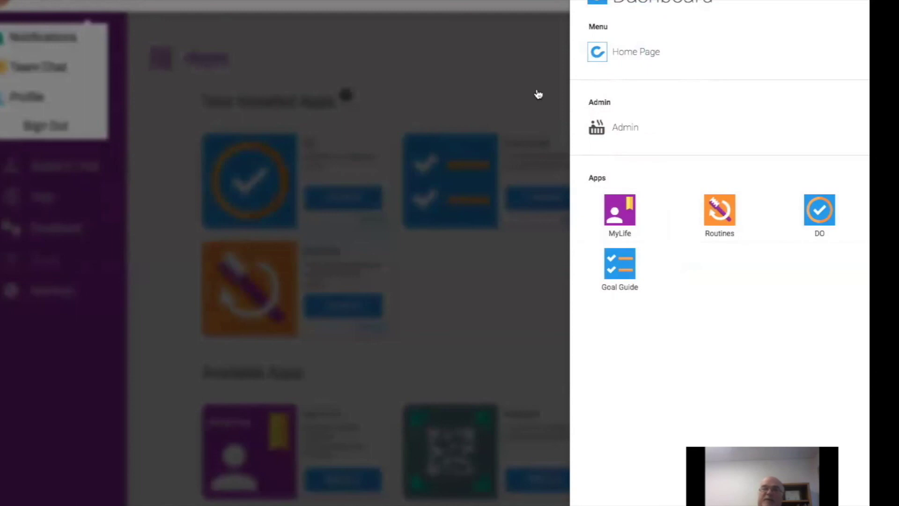
pyautogui.click(497, 52)
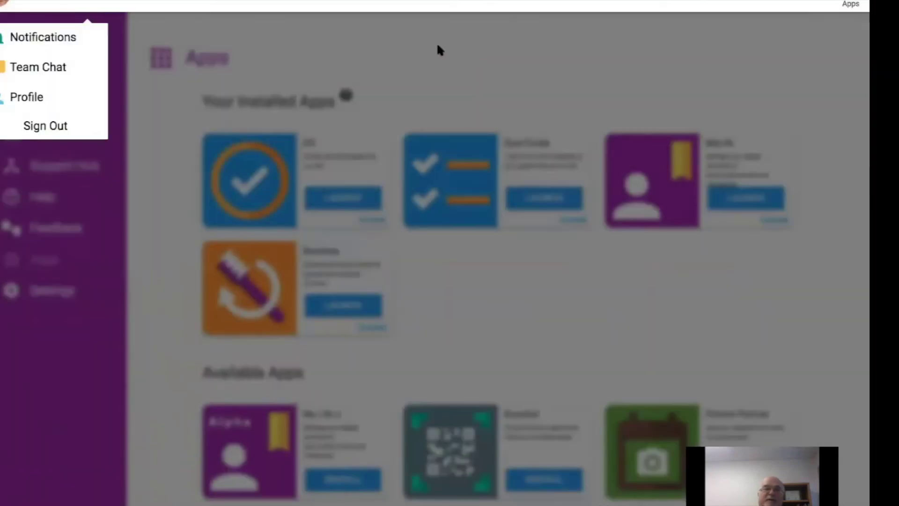
pyautogui.click(121, 186)
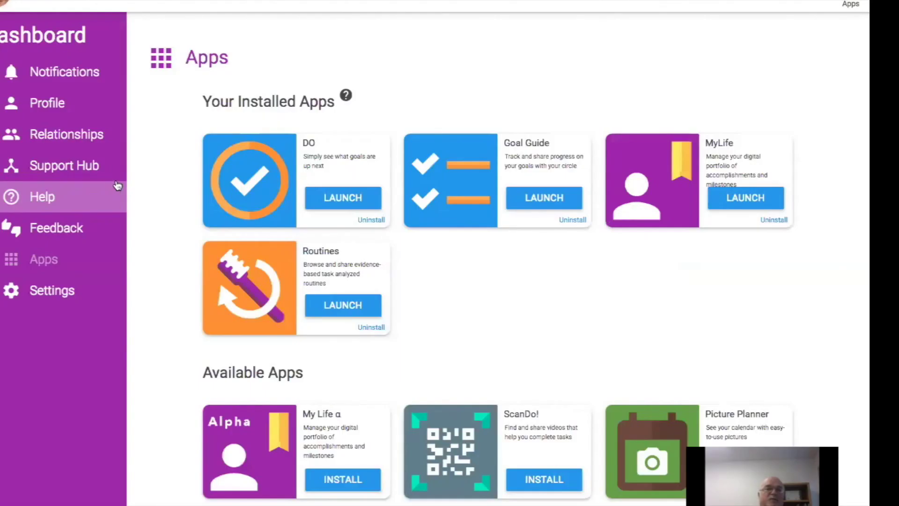
# On the Relationships page, start a connection request and pick the invitee's suggested email address.
pyautogui.click(90, 137)
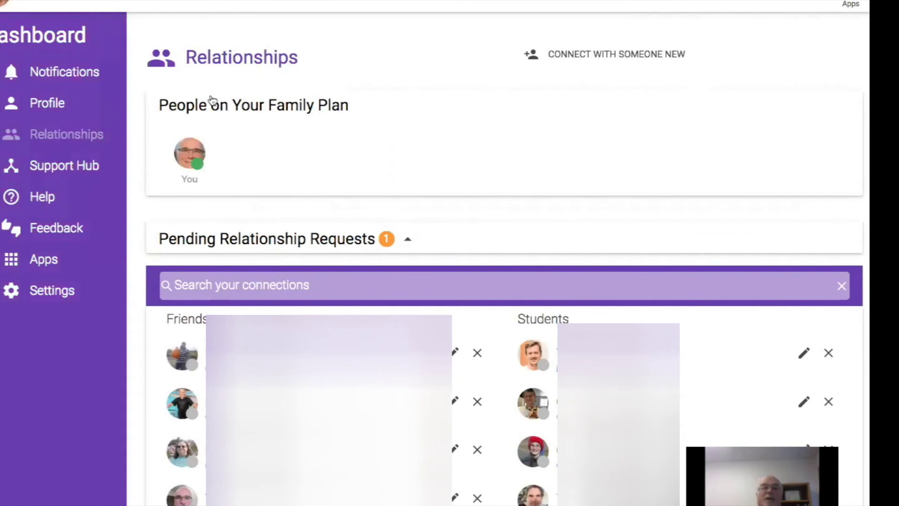
pyautogui.click(601, 55)
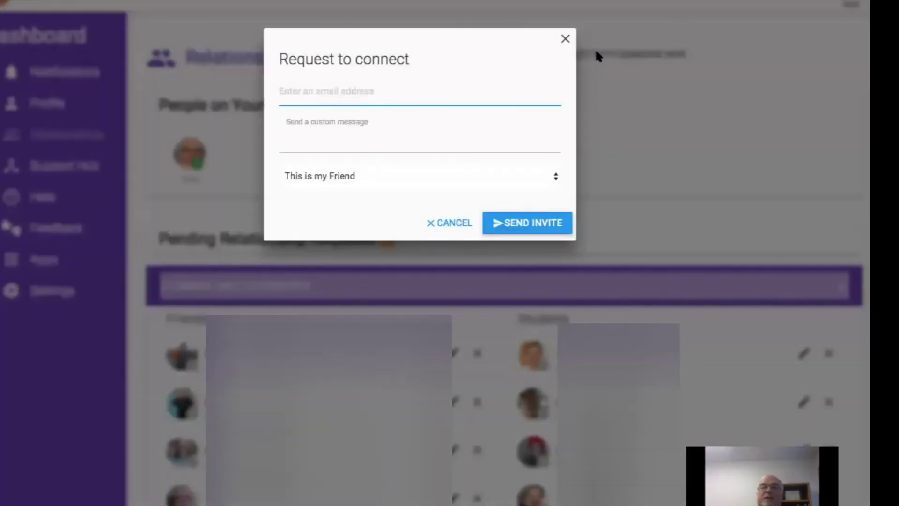
pyautogui.click(354, 93)
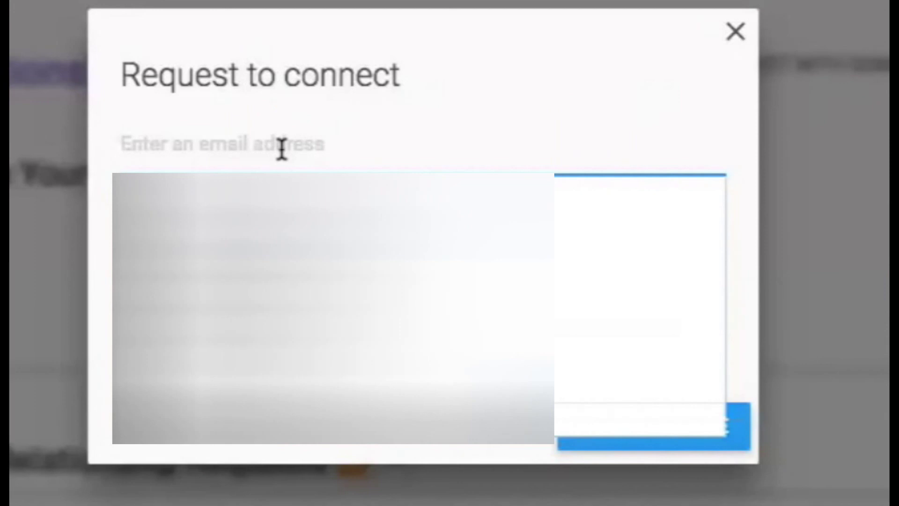
pyautogui.press('Down')
pyautogui.press('Return')
pyautogui.press('Up')
pyautogui.write('julie')
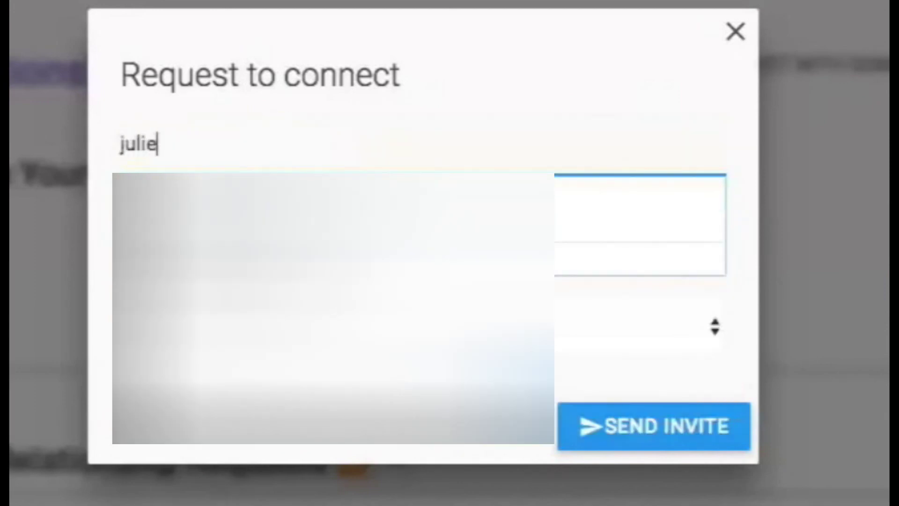
pyautogui.press('Return')
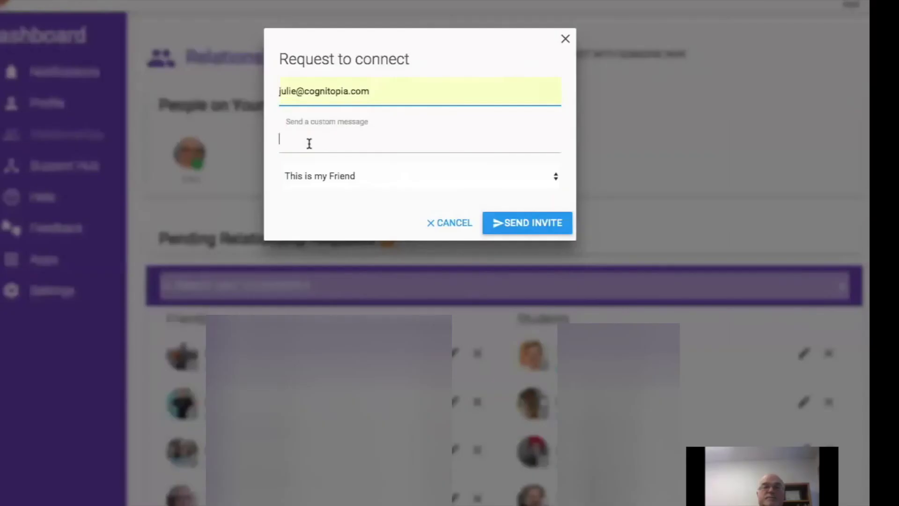
# Add the message 'We meet again!', set the relationship to This is my Student, and send.
pyautogui.click(180, 255)
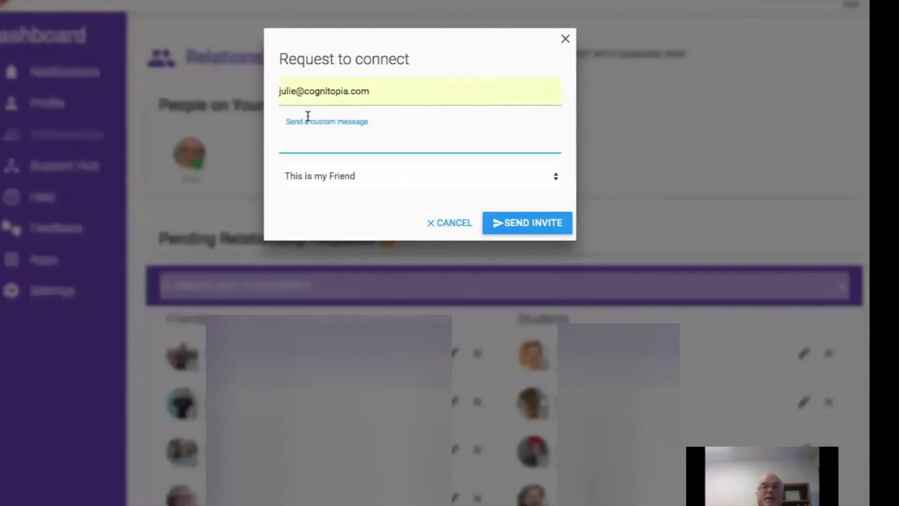
pyautogui.write('We meet a')
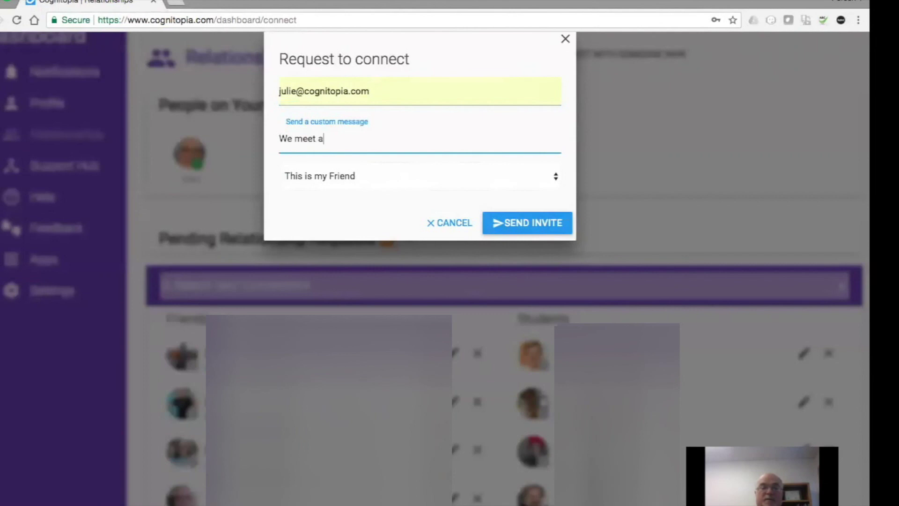
pyautogui.write('gain!')
pyautogui.click(442, 169)
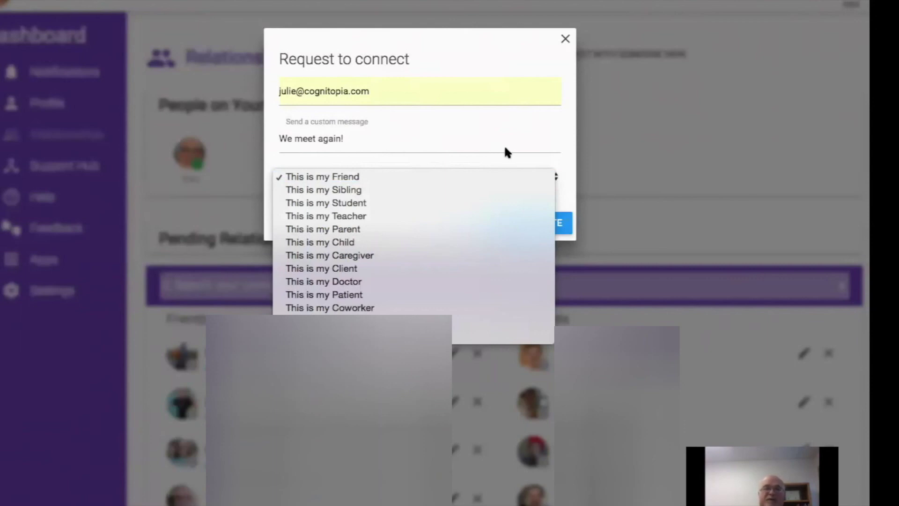
pyautogui.click(366, 204)
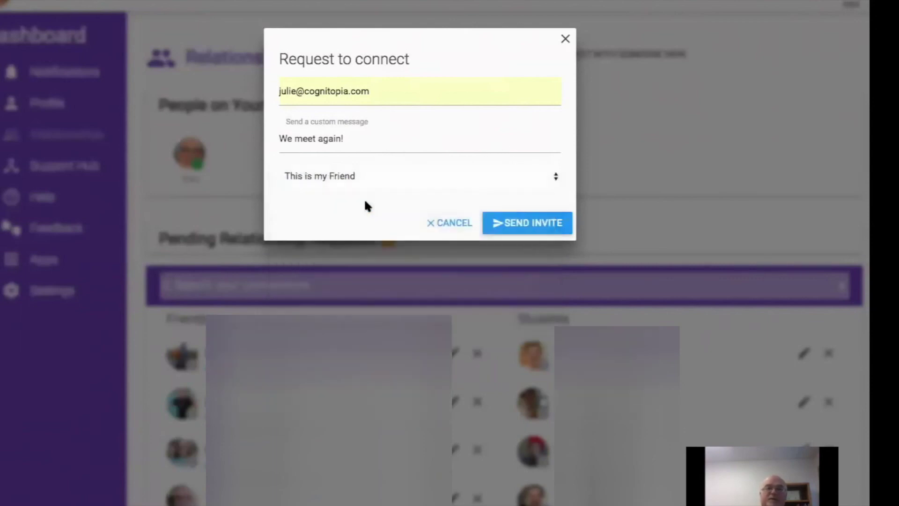
pyautogui.click(525, 223)
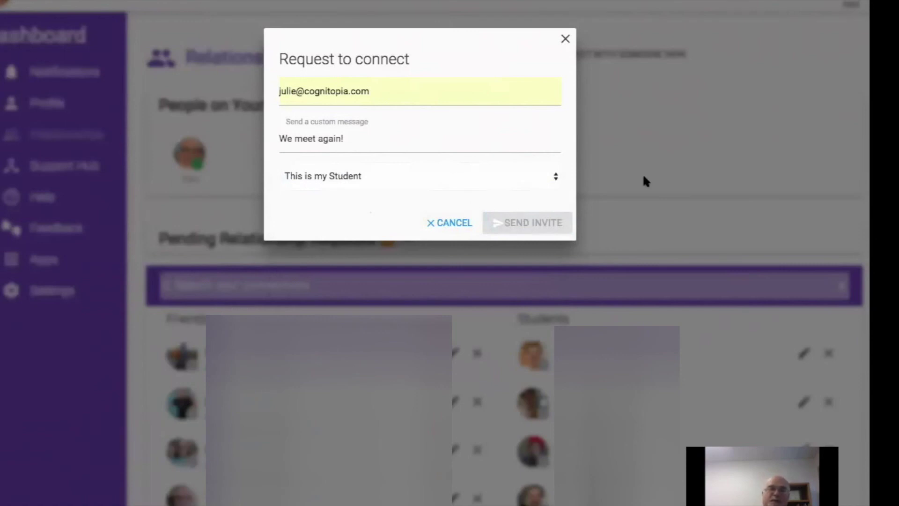
pyautogui.click(685, 159)
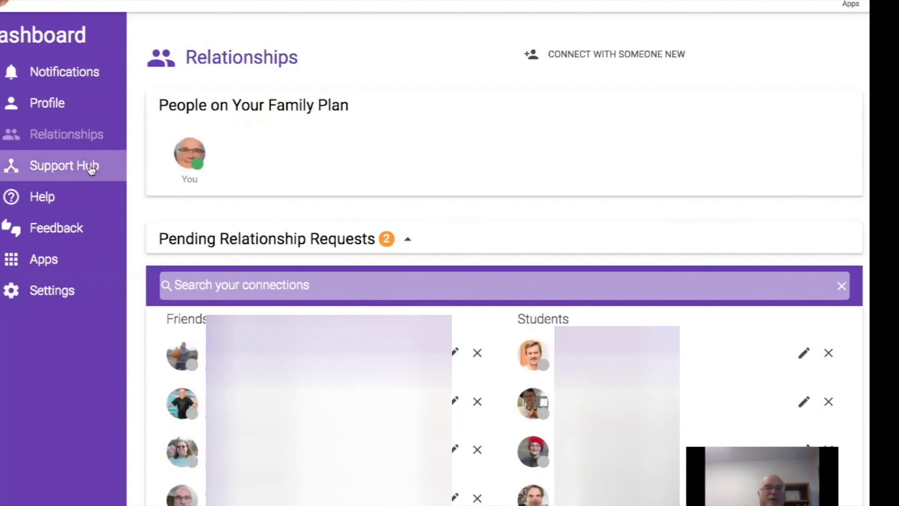
# In the Support Hub, check the first person's support team, then open their MyLife profile map.
pyautogui.click(68, 167)
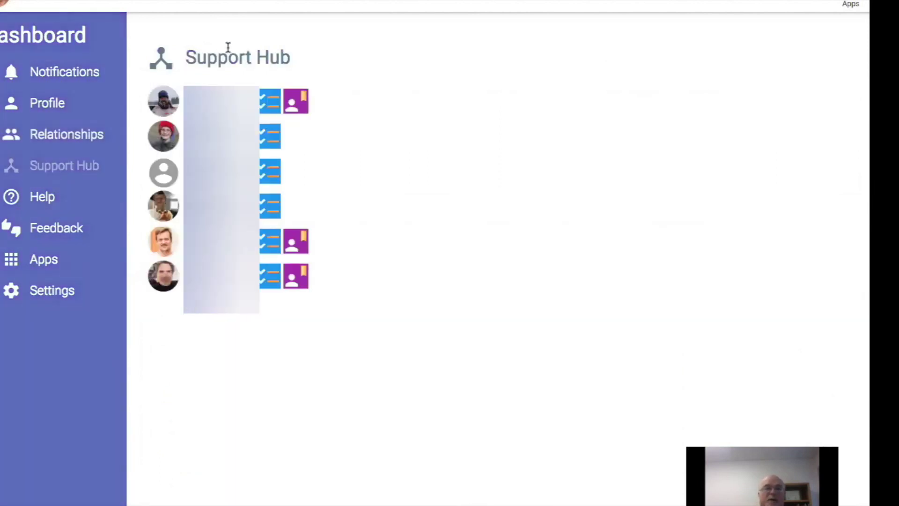
pyautogui.scroll(-2, 436, 42)
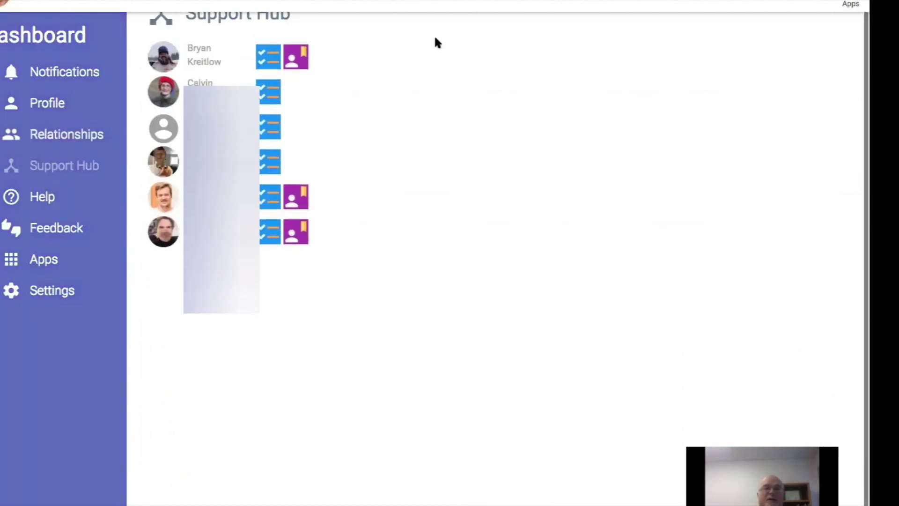
pyautogui.scroll(2, 437, 42)
pyautogui.scroll(-1, 436, 42)
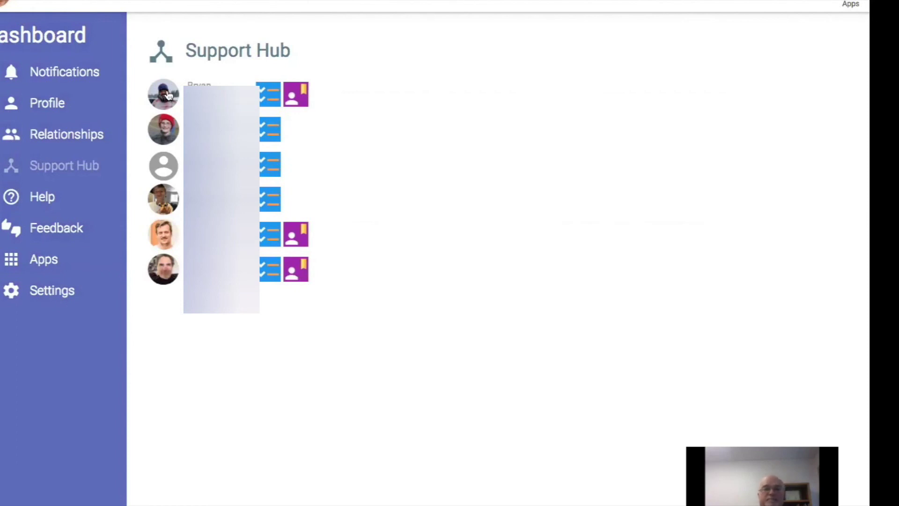
pyautogui.click(168, 95)
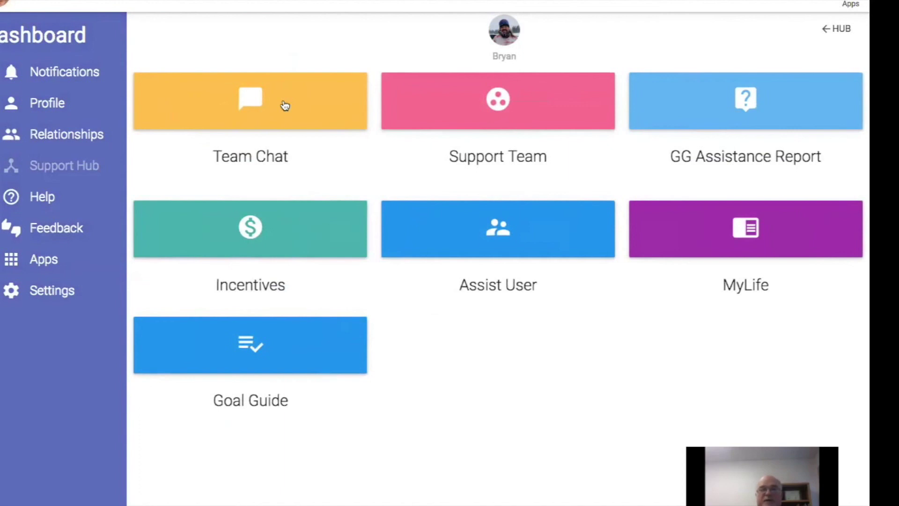
pyautogui.click(533, 96)
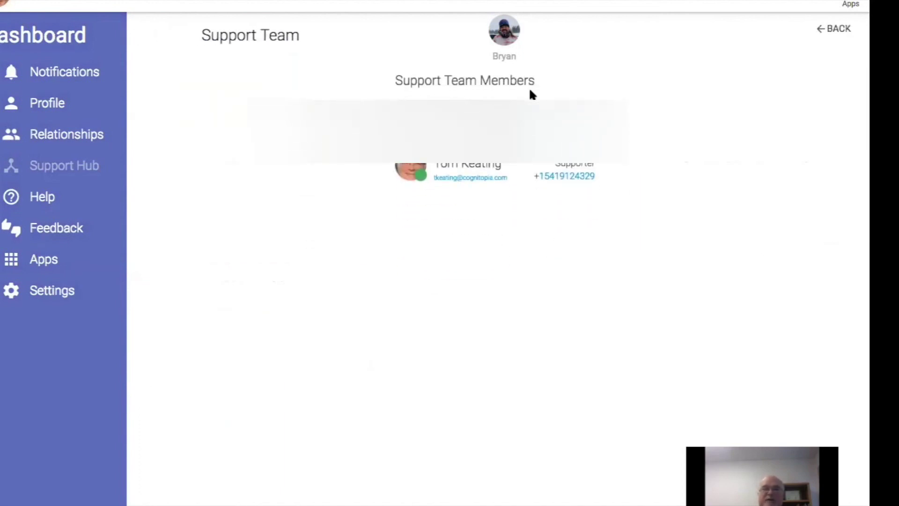
pyautogui.click(844, 30)
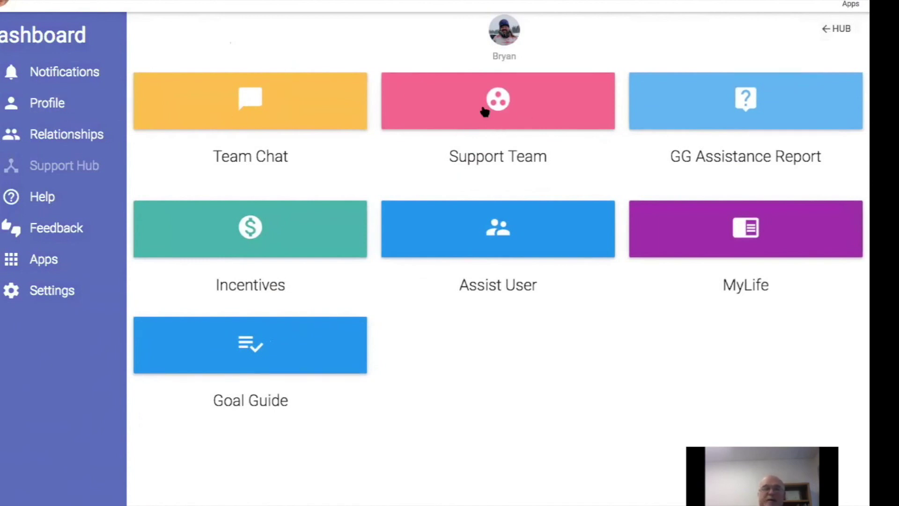
pyautogui.click(719, 252)
pyautogui.click(740, 229)
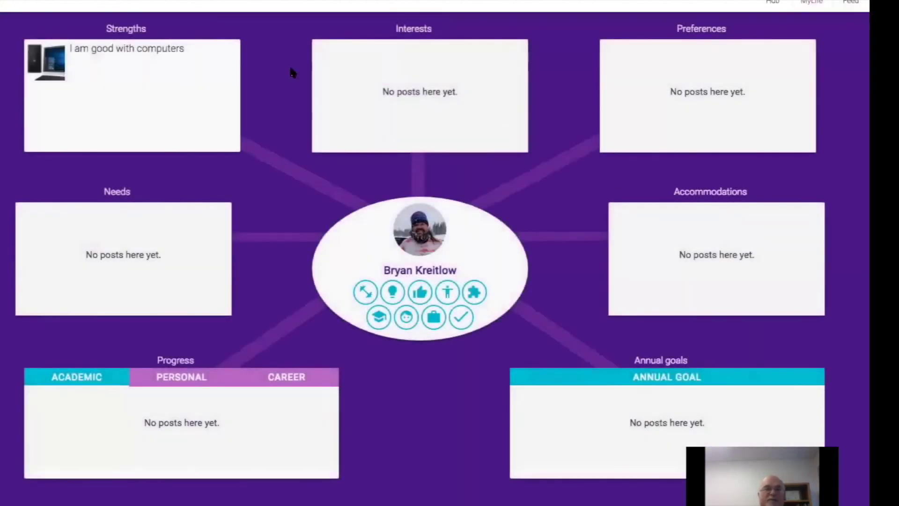
pyautogui.click(131, 54)
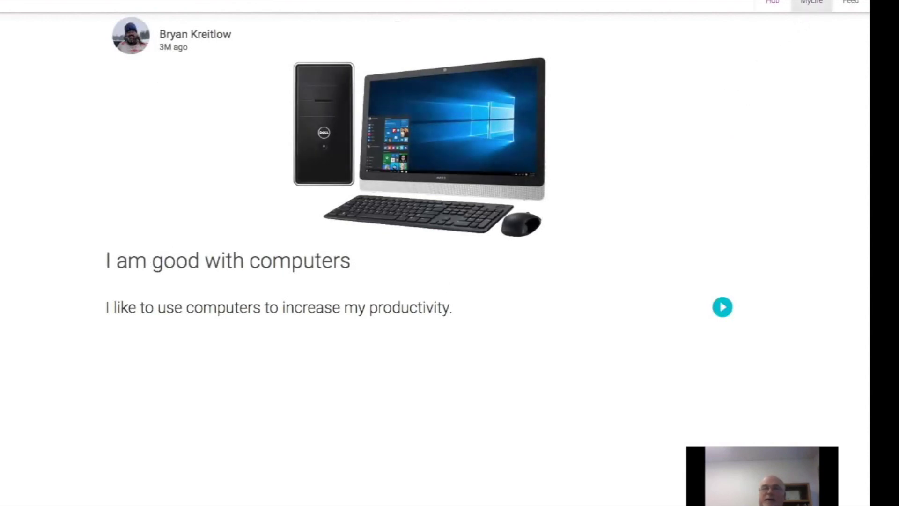
pyautogui.click(811, 3)
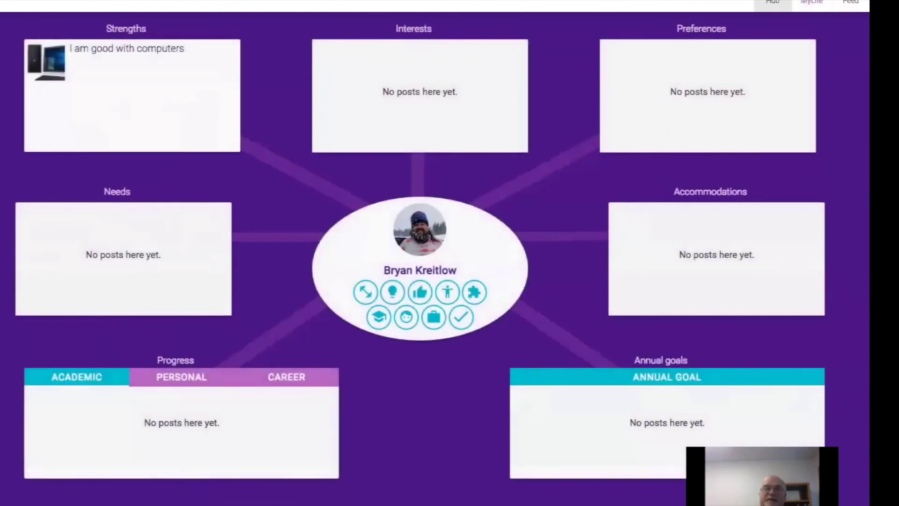
pyautogui.click(772, 2)
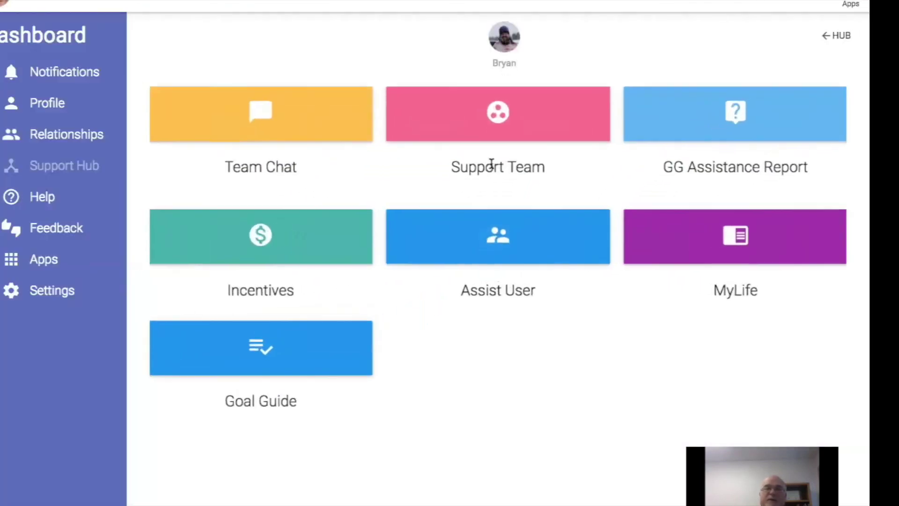
pyautogui.click(252, 349)
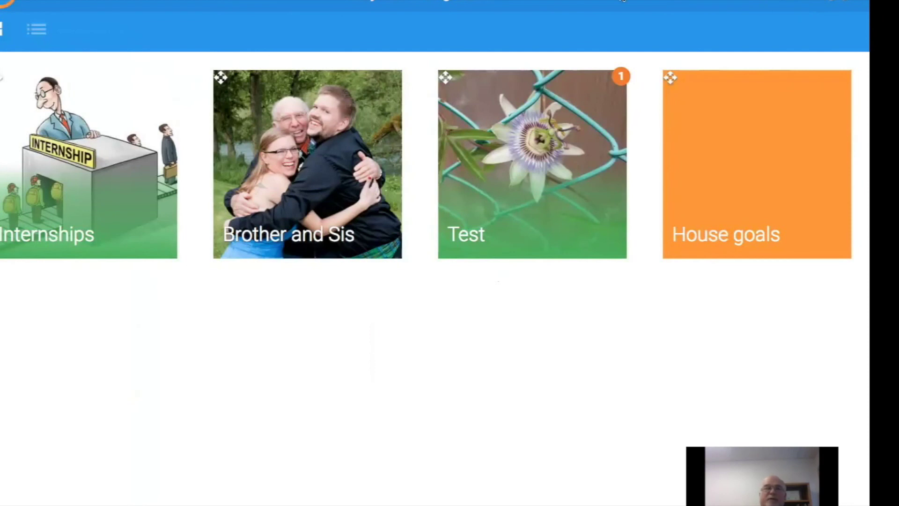
pyautogui.moveTo(608, 3)
pyautogui.click(834, 2)
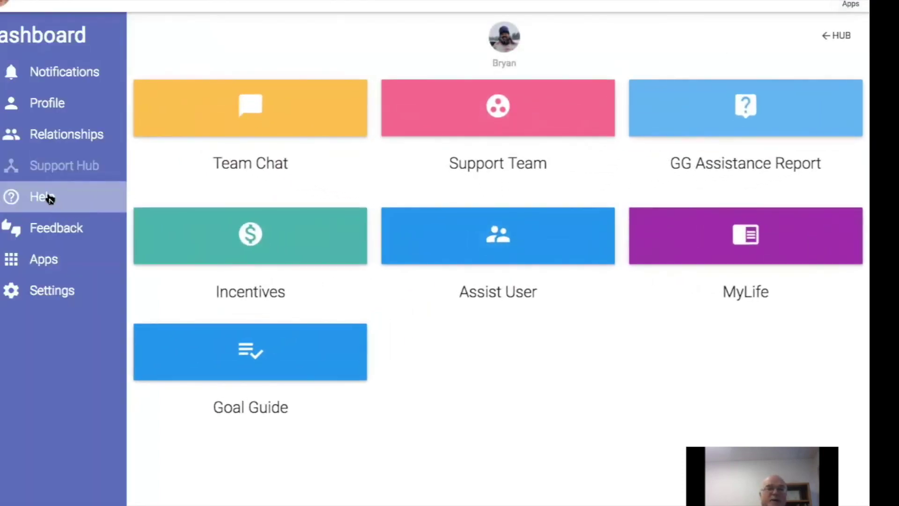
pyautogui.click(47, 196)
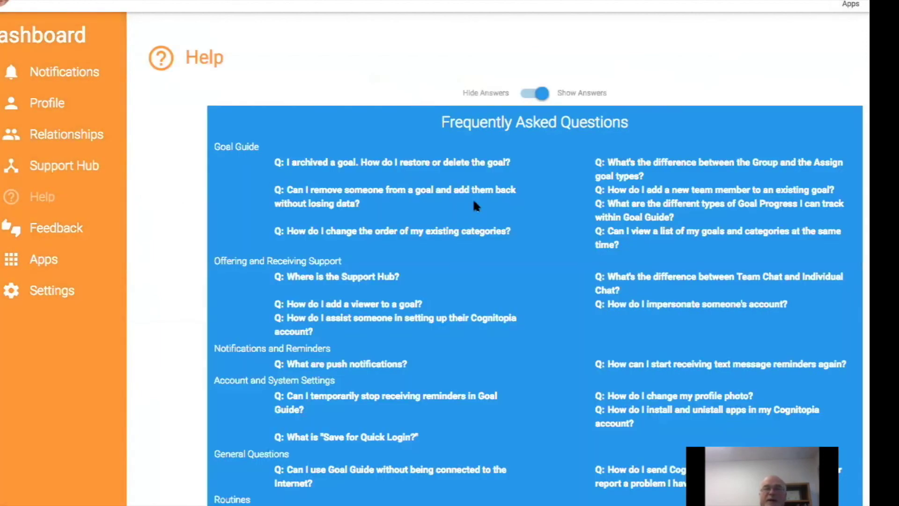
# Look over the Help FAQ, then open Feedback's 'Tell us what you think' and switch to Report a Bug.
pyautogui.scroll(-2, 474, 196)
pyautogui.scroll(1, 474, 197)
pyautogui.scroll(1, 475, 204)
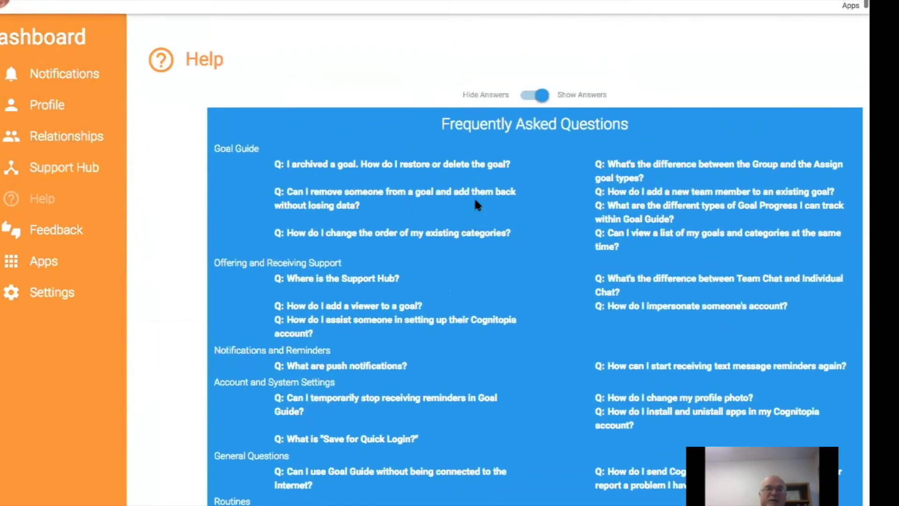
pyautogui.click(35, 239)
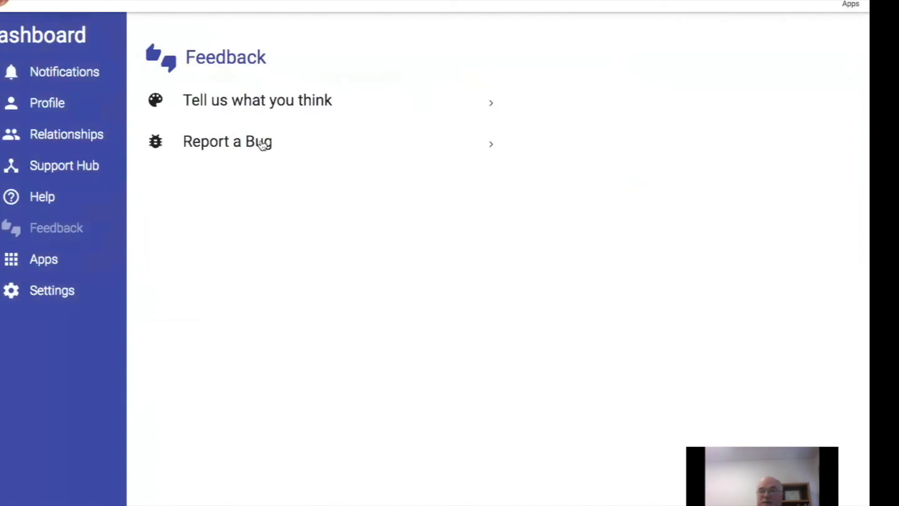
pyautogui.click(289, 105)
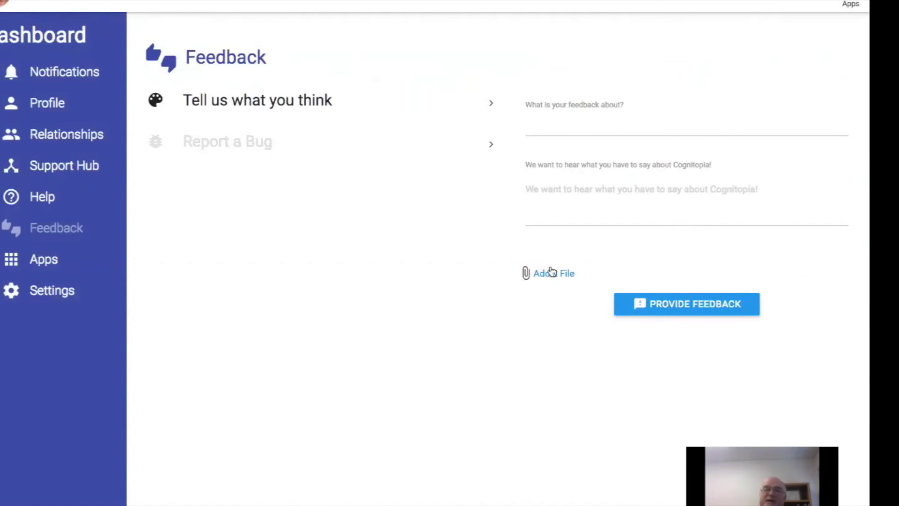
pyautogui.click(254, 148)
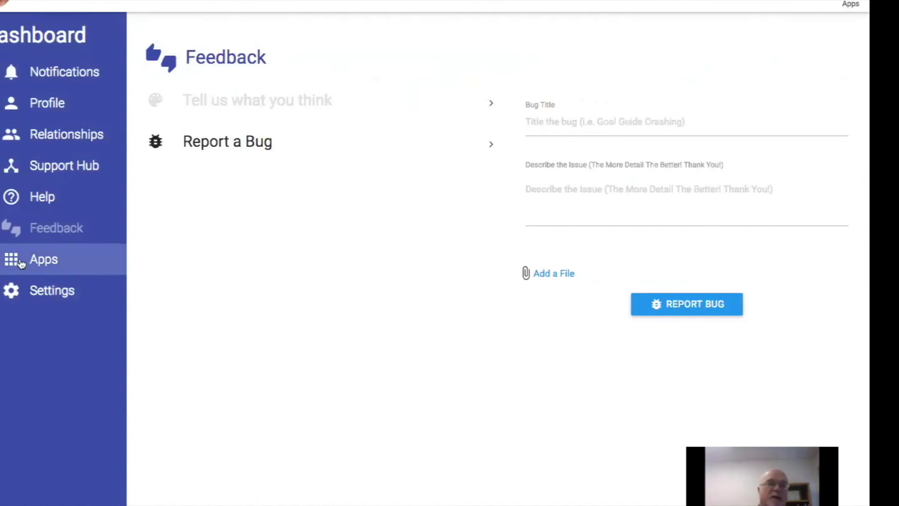
# Open Settings and expand General, checking the language list but keeping English.
pyautogui.click(49, 266)
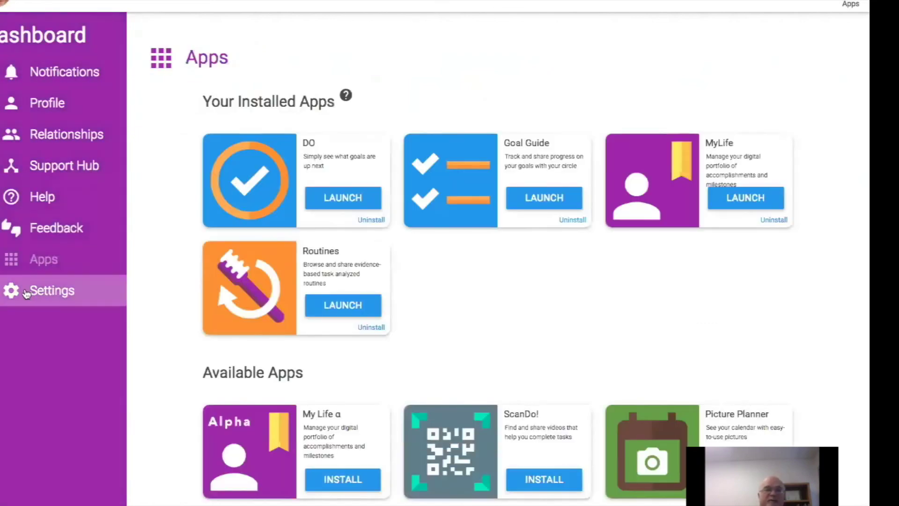
pyautogui.click(47, 298)
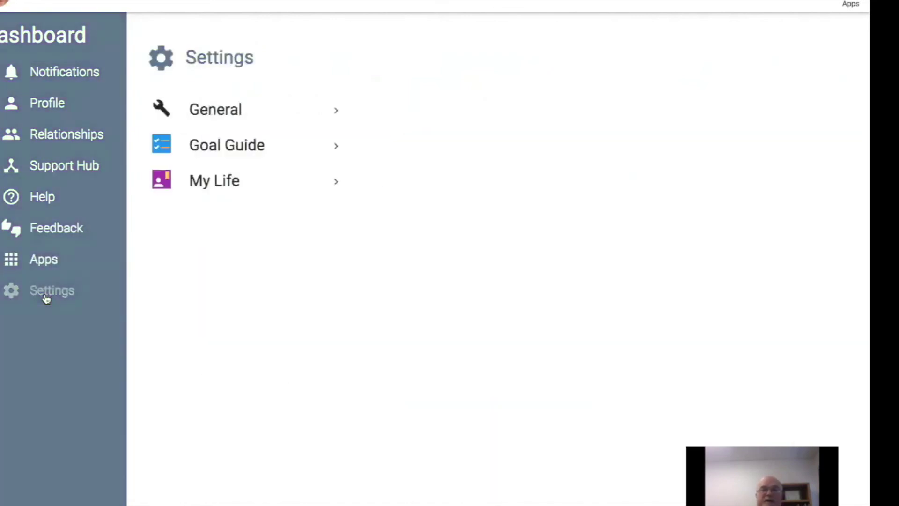
pyautogui.click(265, 109)
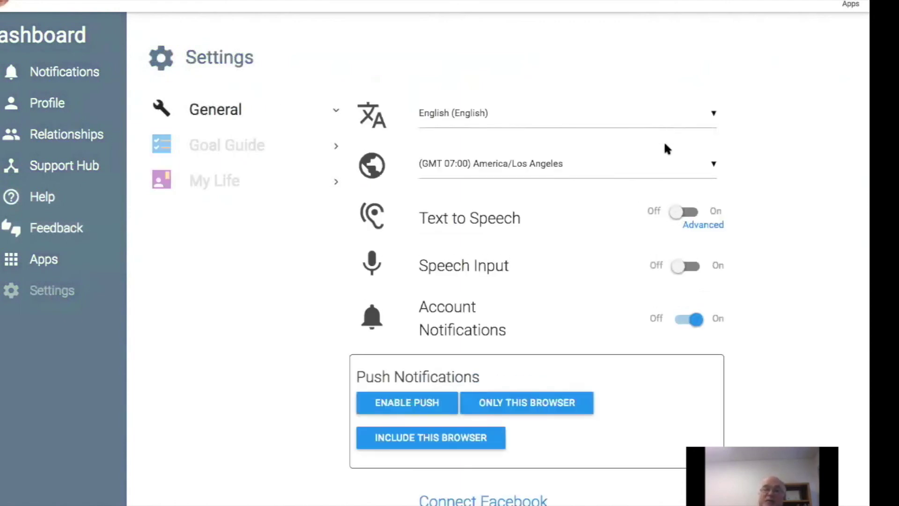
pyautogui.click(715, 114)
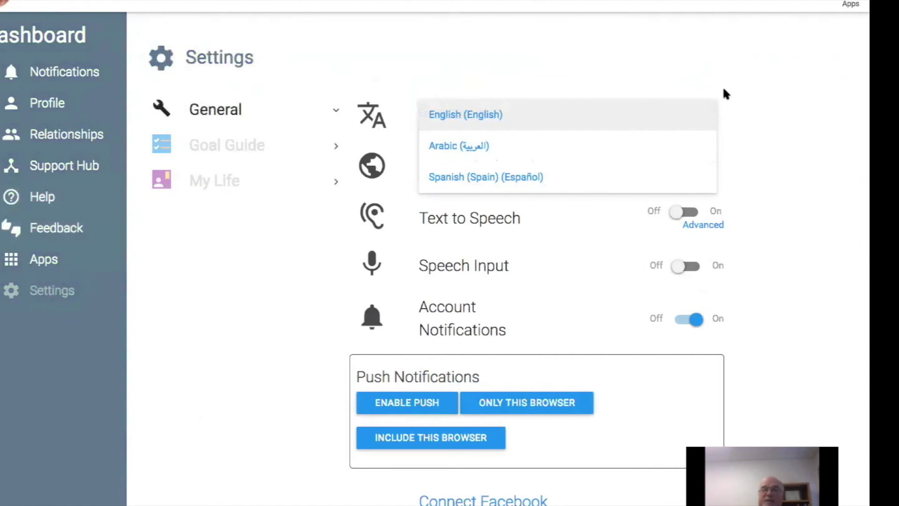
pyautogui.click(724, 93)
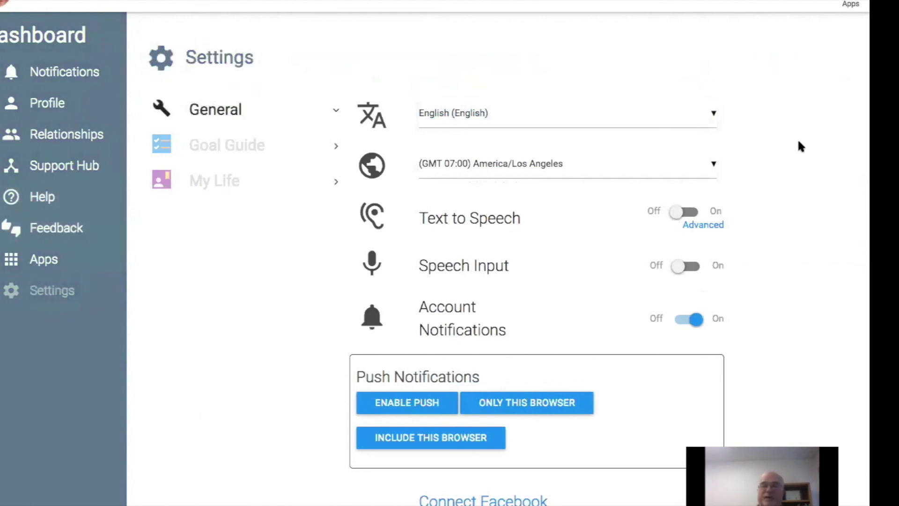
pyautogui.scroll(-2, 798, 142)
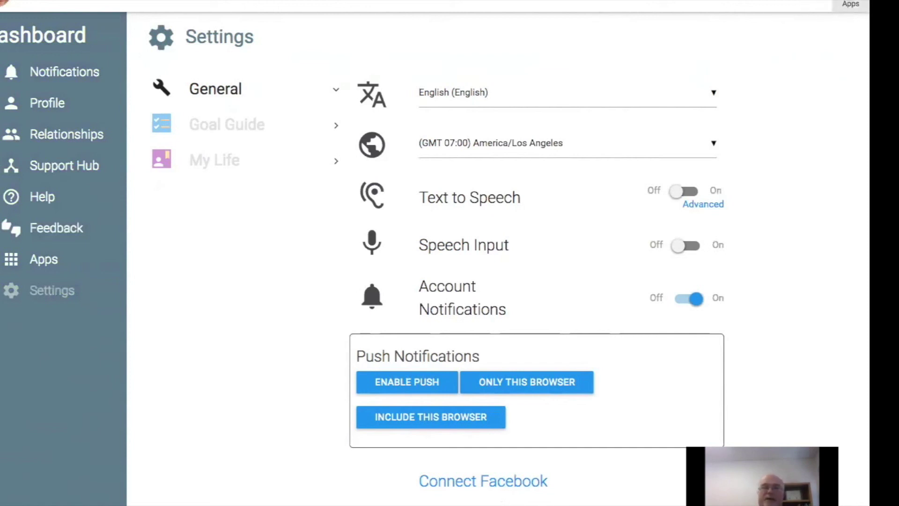
# Close the apps drawer to reveal the Settings page's speech and notification options.
pyautogui.click(850, 4)
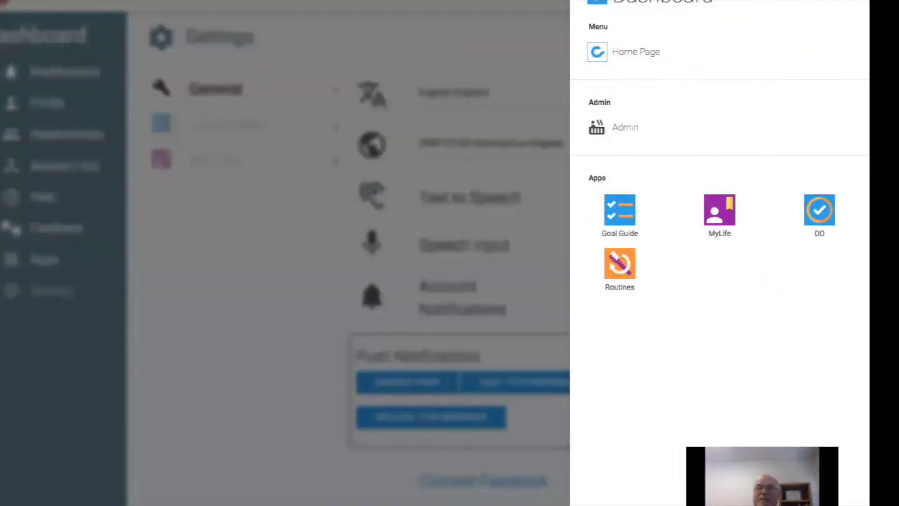
pyautogui.press('super+Tab')
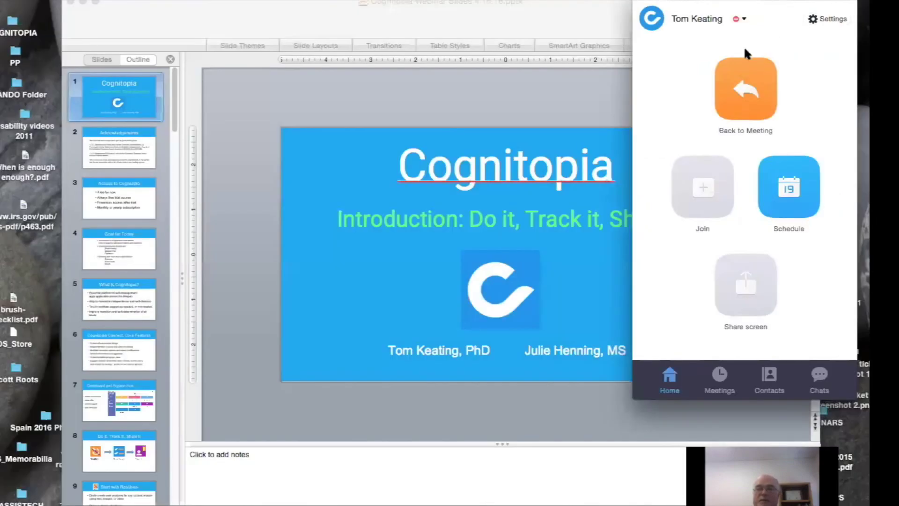
pyautogui.press('super+Tab')
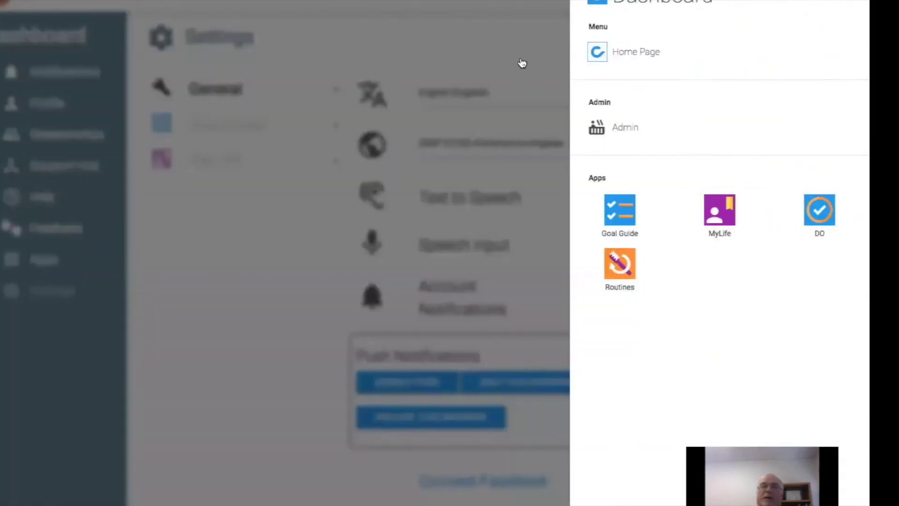
pyautogui.click(508, 22)
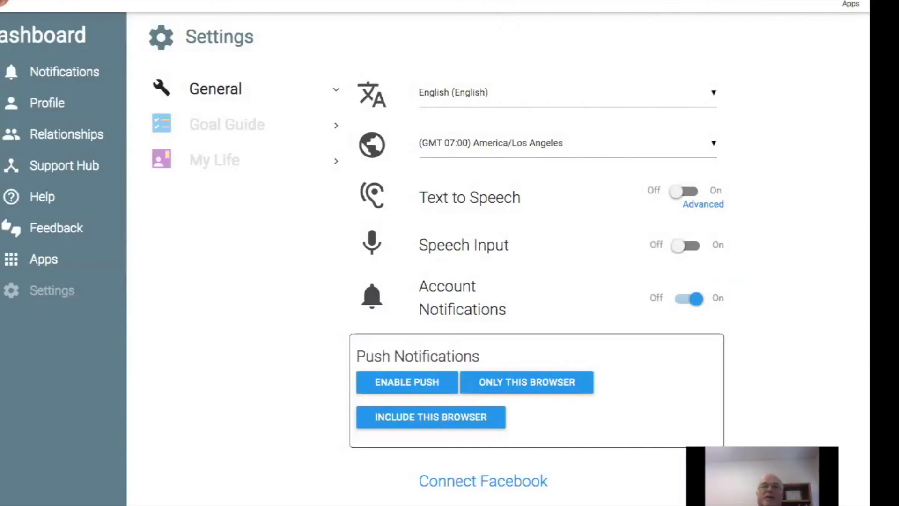
pyautogui.moveTo(510, 5)
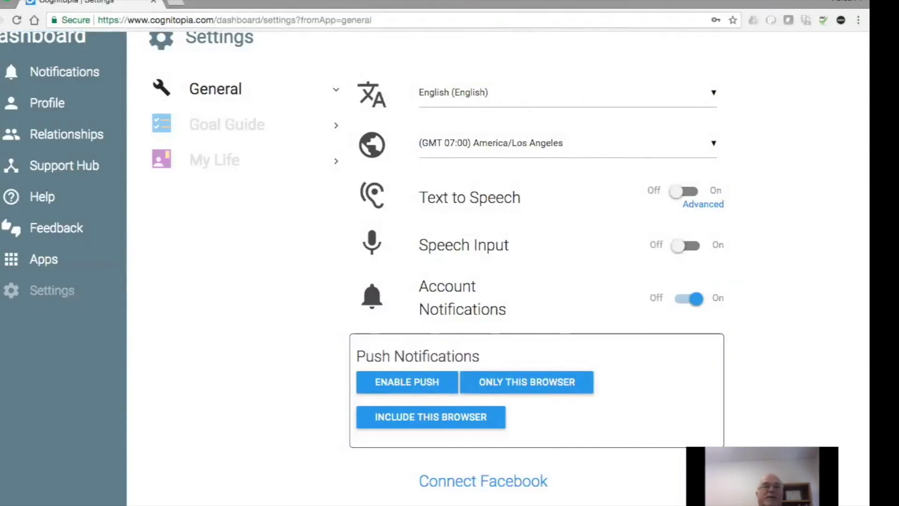
# Exit Chrome full screen, enlarge and raise the window, then launch the Routines app.
pyautogui.click(113, 1)
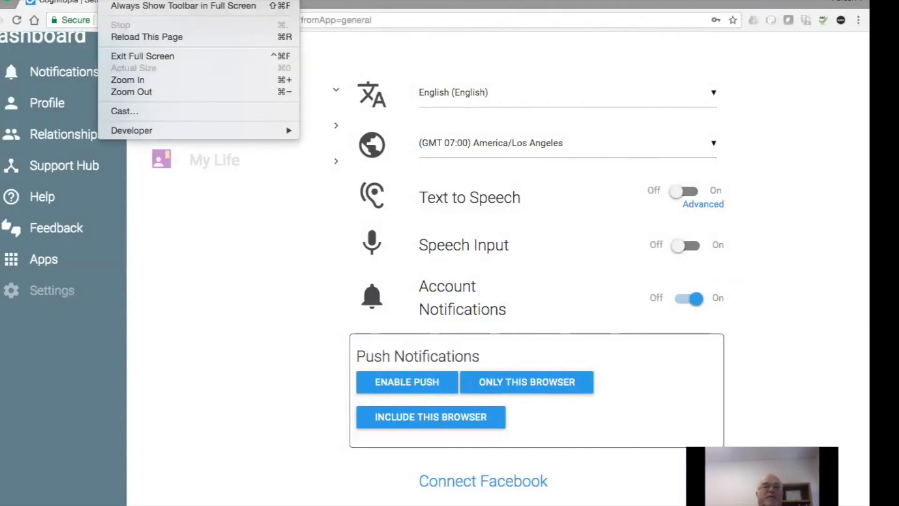
pyautogui.click(127, 55)
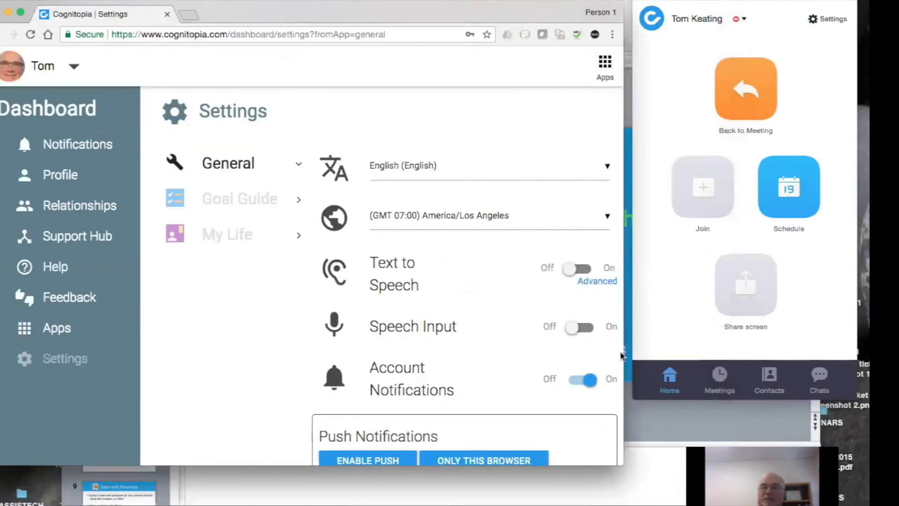
pyautogui.moveTo(622, 459); pyautogui.dragTo(860, 485)
pyautogui.moveTo(500, 18); pyautogui.dragTo(494, 4)
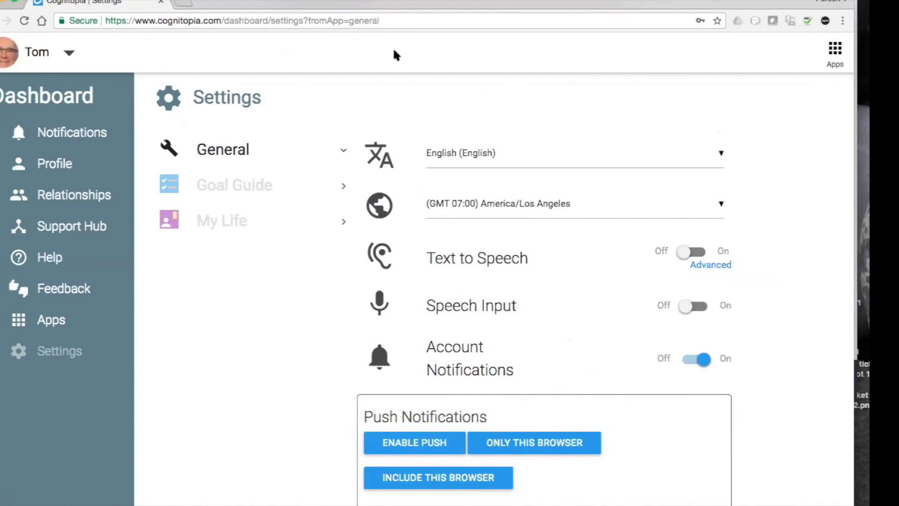
pyautogui.click(835, 47)
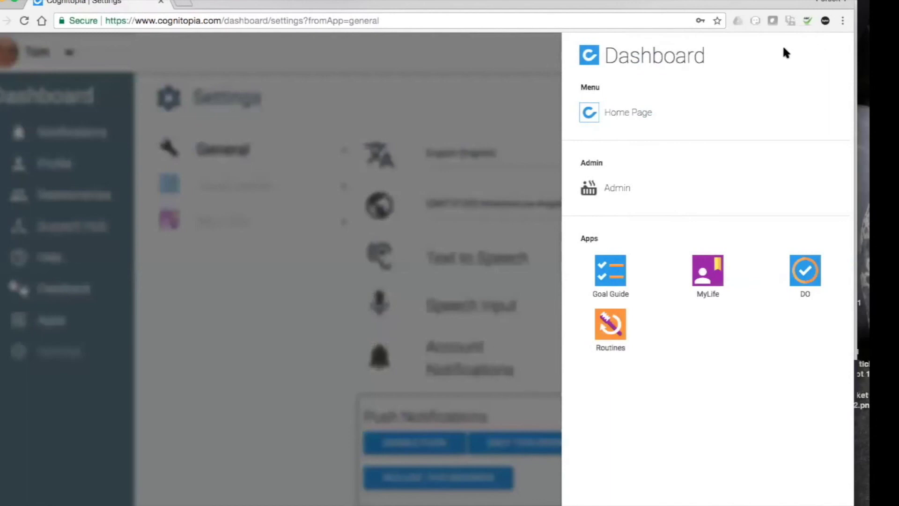
pyautogui.click(611, 324)
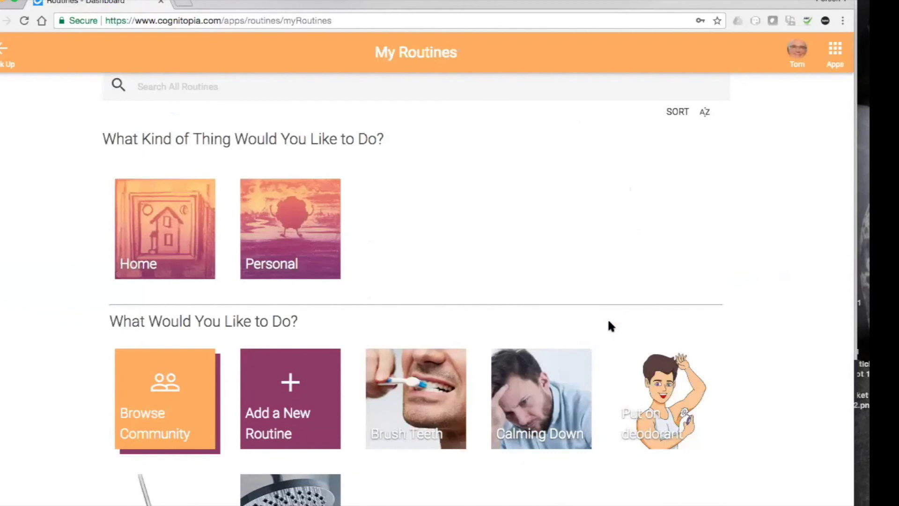
# Filter My Routines to Personal > Hygiene to list Brush Teeth, deodorant and shower routines.
pyautogui.scroll(-2, 512, 249)
pyautogui.scroll(2, 505, 244)
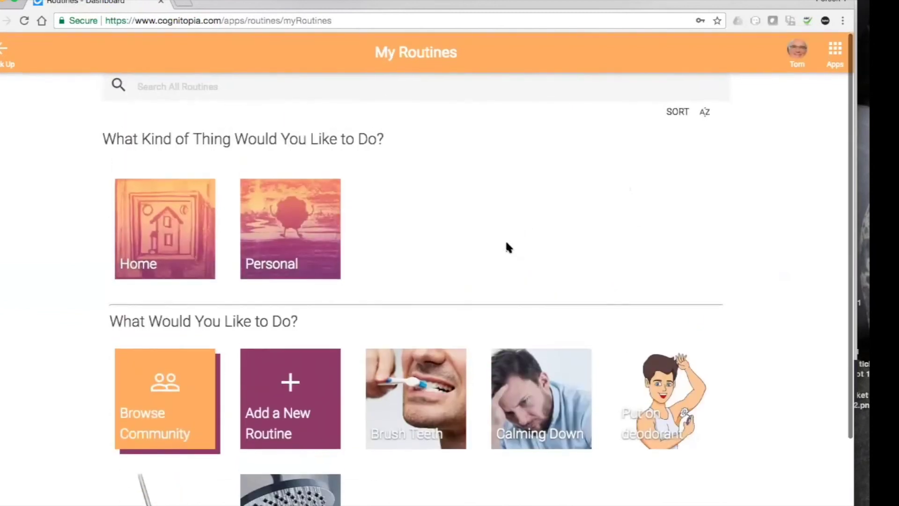
pyautogui.scroll(-2, 507, 247)
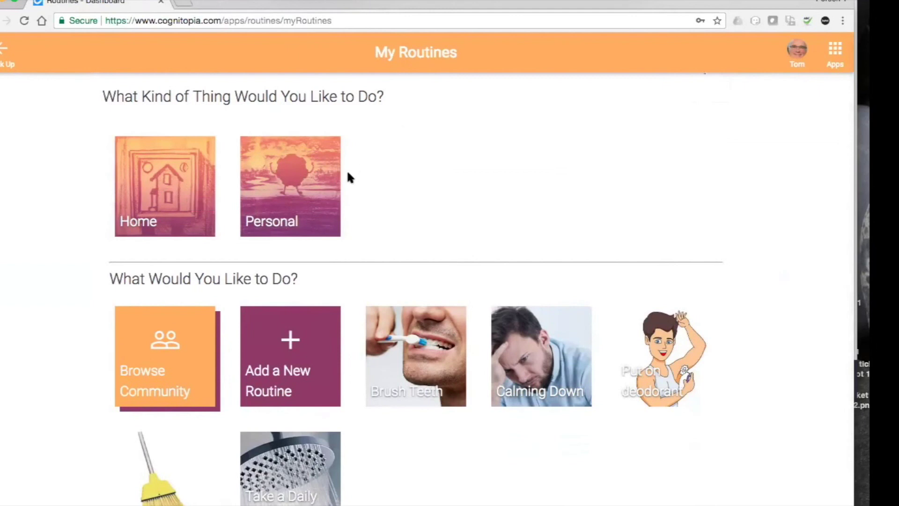
pyautogui.click(291, 186)
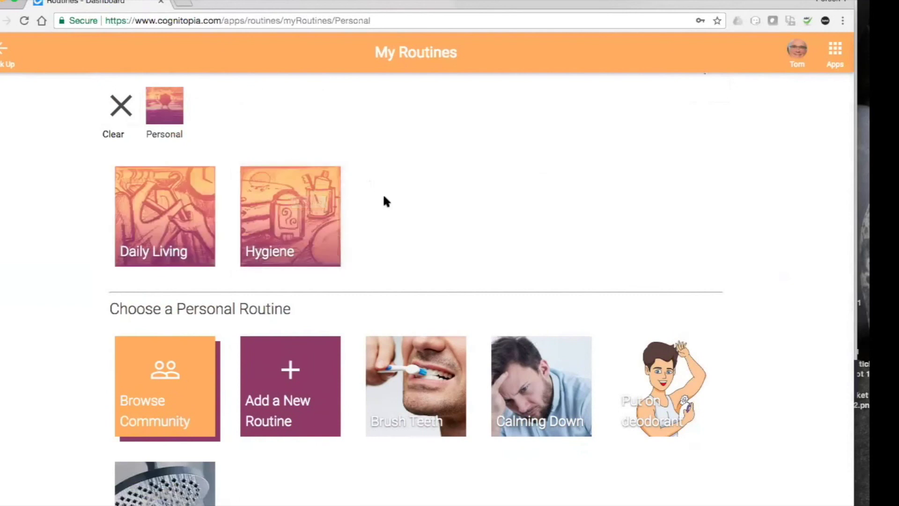
pyautogui.click(314, 204)
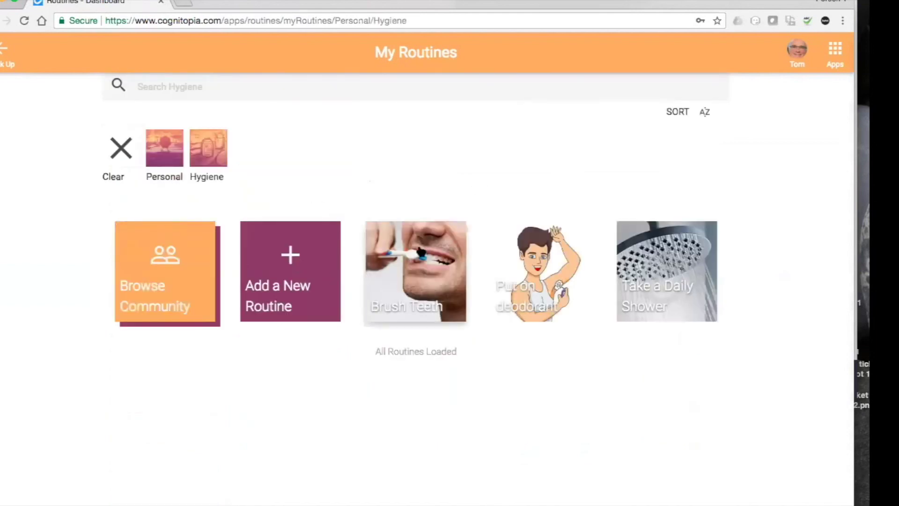
# Open Brush Teeth and choose Share with a connection from its options menu.
pyautogui.click(418, 258)
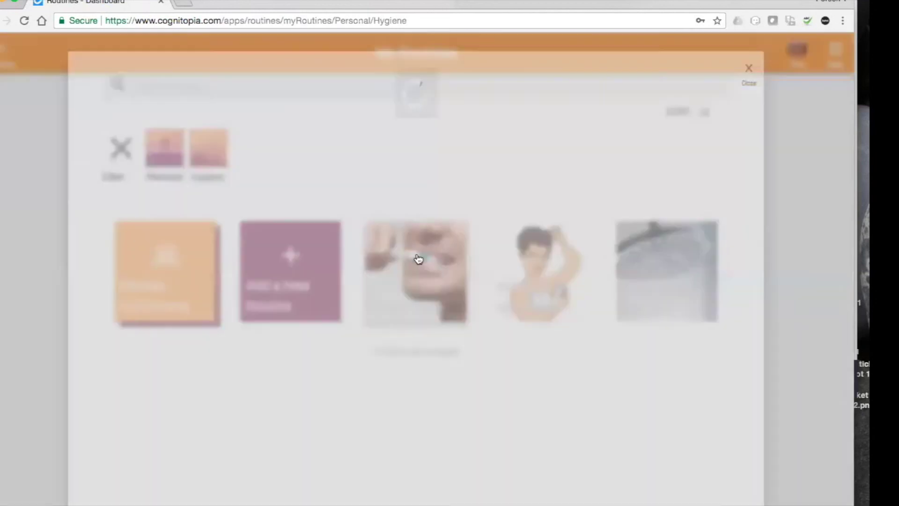
pyautogui.scroll(-7, 418, 258)
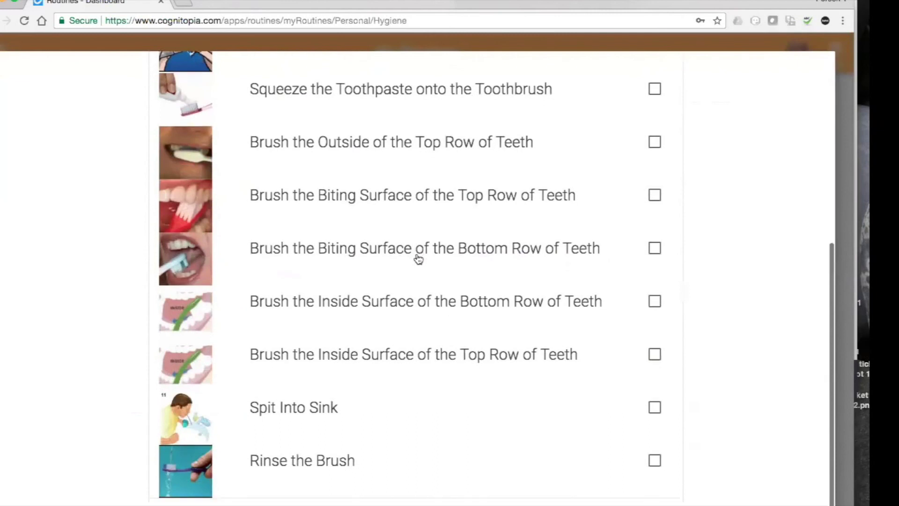
pyautogui.scroll(6, 418, 258)
pyautogui.scroll(1, 418, 258)
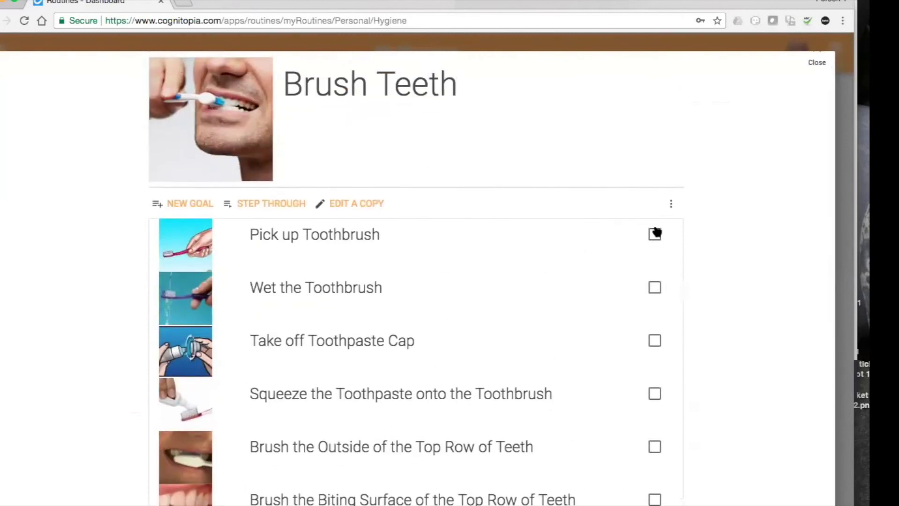
pyautogui.click(673, 205)
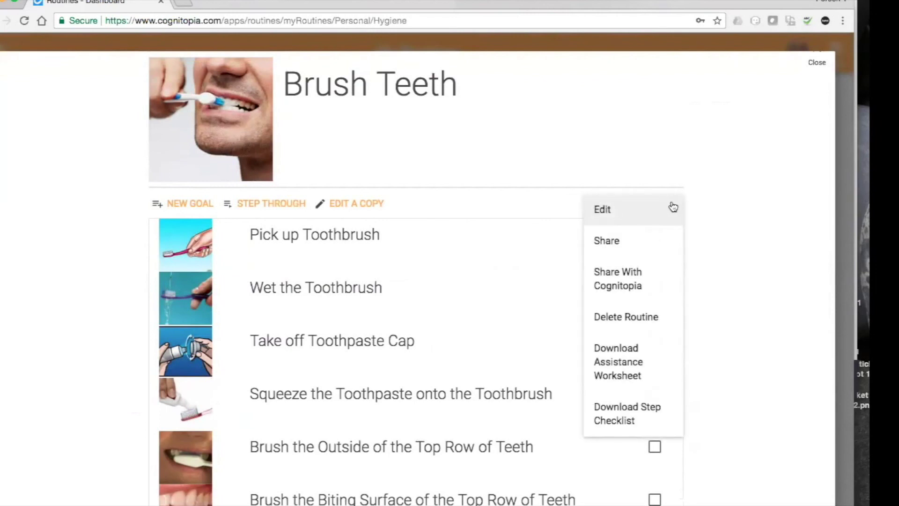
pyautogui.click(633, 246)
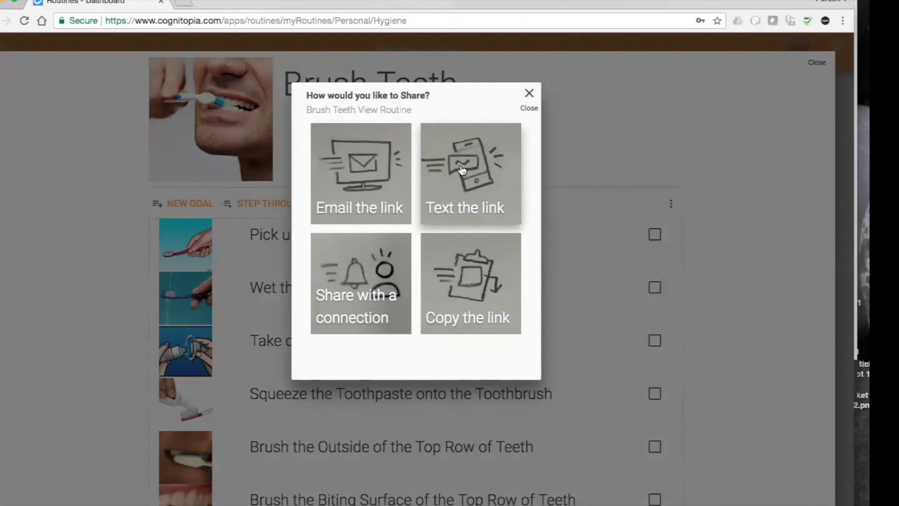
pyautogui.click(364, 271)
# Dismiss the connection picker without sharing and close the Brush Teeth routine.
pyautogui.scroll(-10, 327, 255)
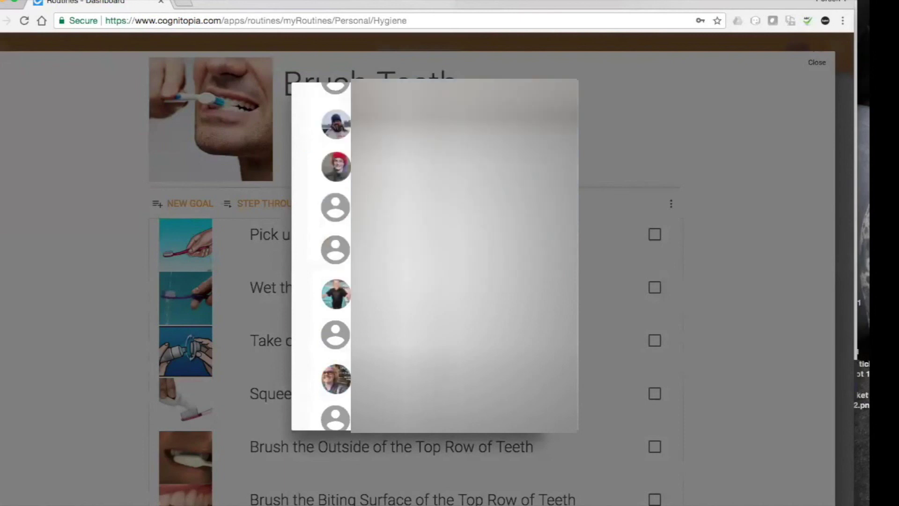
pyautogui.scroll(10, 328, 255)
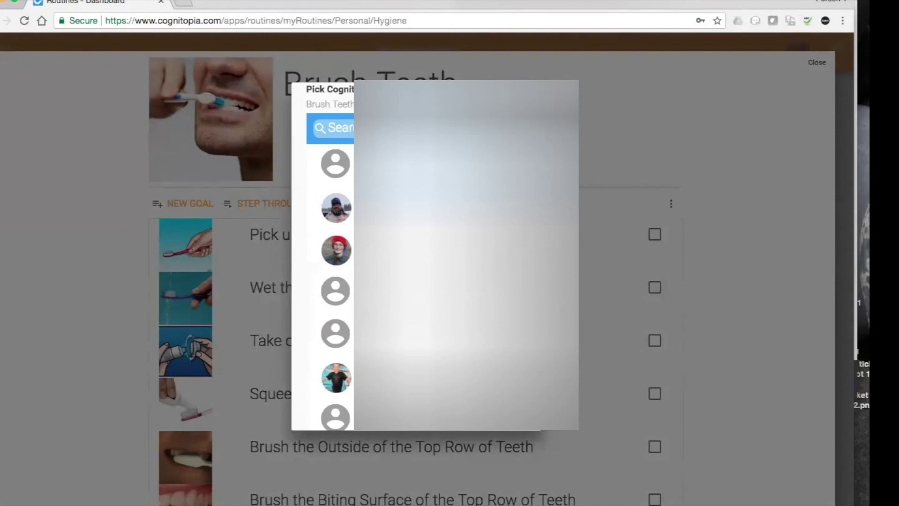
pyautogui.scroll(-10, 335, 255)
pyautogui.scroll(-10, 335, 255)
pyautogui.scroll(-5, 335, 256)
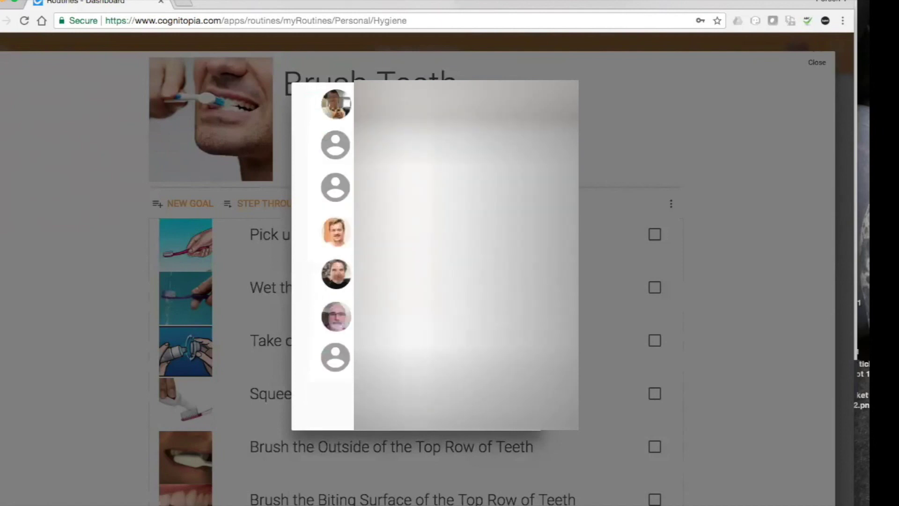
pyautogui.click(630, 115)
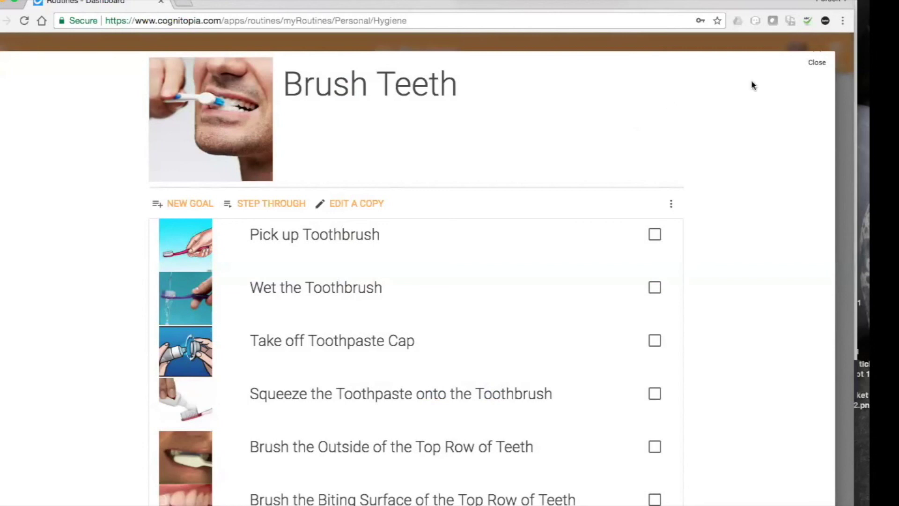
pyautogui.click(815, 65)
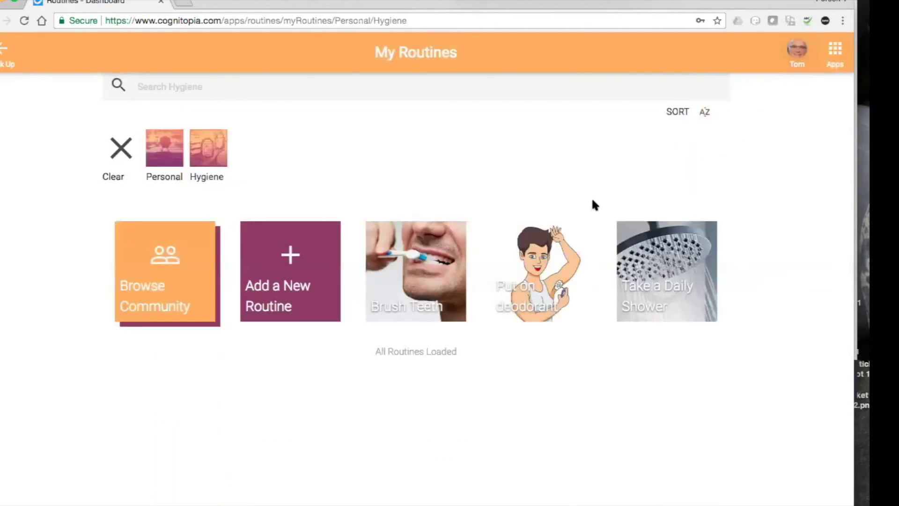
# Open Take a Daily Shower and bring up the Shower Overview step's video.
pyautogui.click(674, 253)
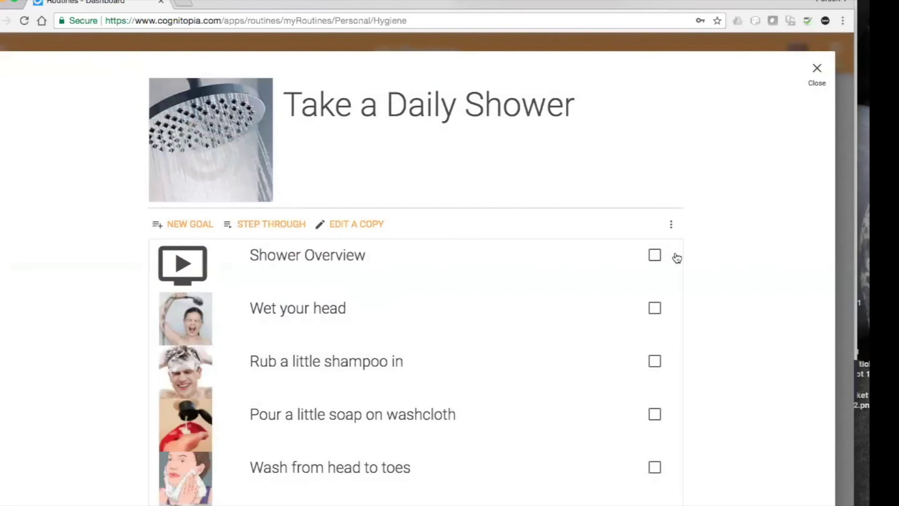
pyautogui.click(189, 262)
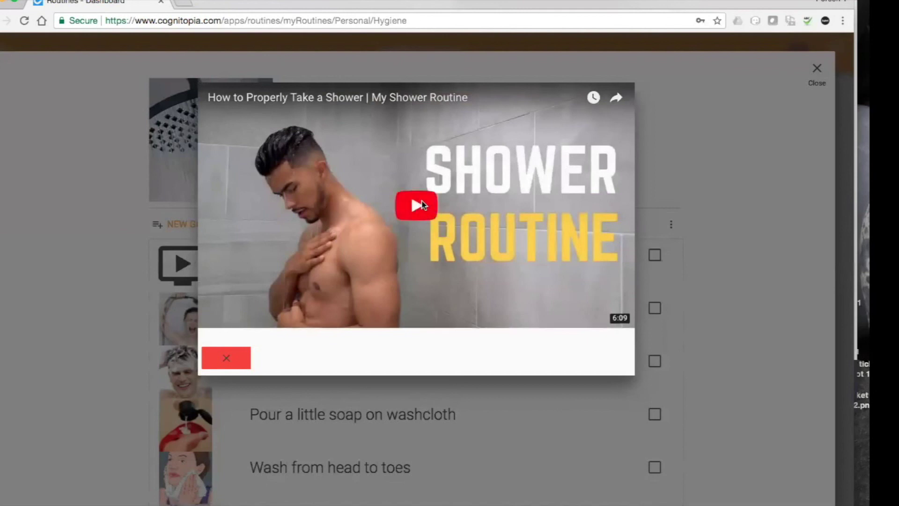
# Play and pause the shower video, dismiss its ad, then close the video popup.
pyautogui.click(422, 205)
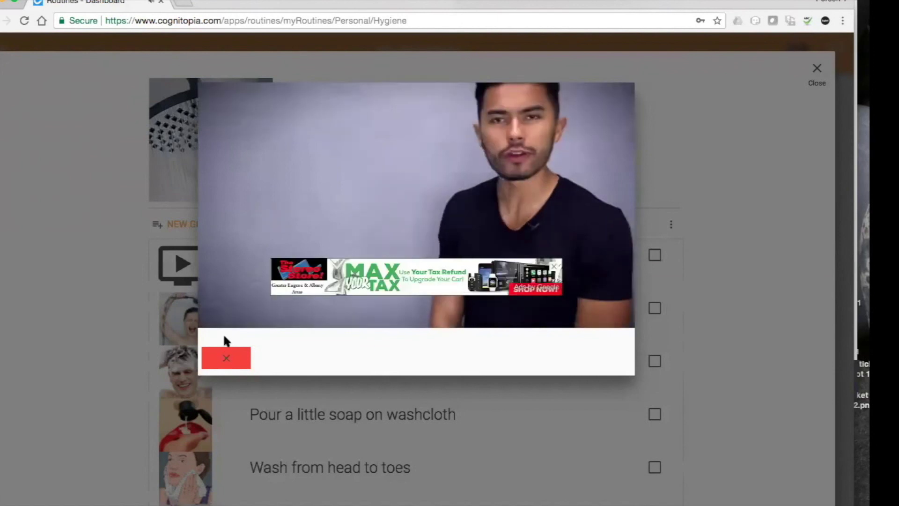
pyautogui.click(221, 318)
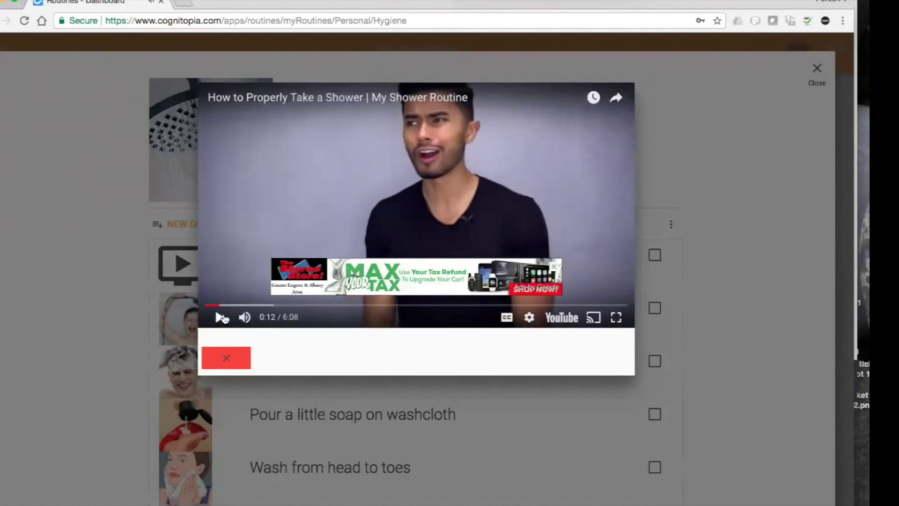
pyautogui.click(554, 269)
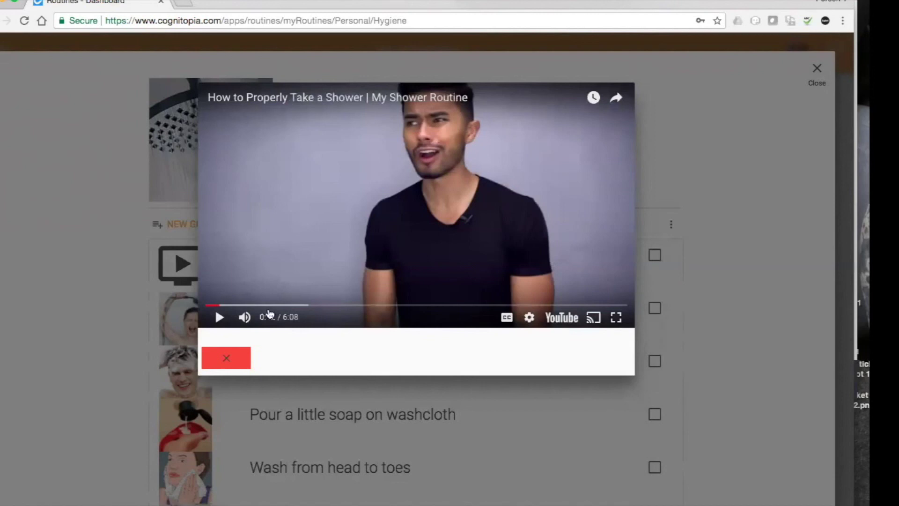
pyautogui.click(227, 360)
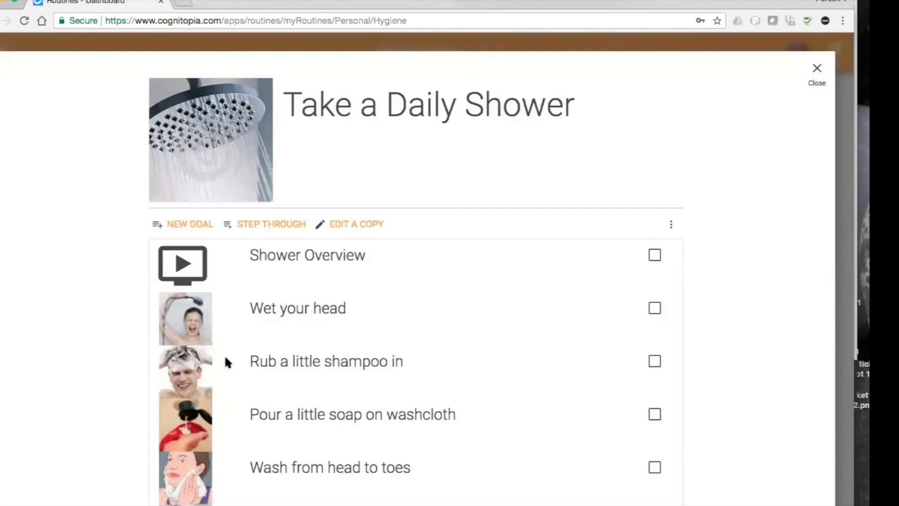
pyautogui.scroll(-3, 224, 354)
pyautogui.scroll(3, 224, 354)
# Close the Take a Daily Shower routine and switch to community-shared routines.
pyautogui.click(816, 71)
pyautogui.moveTo(815, 71)
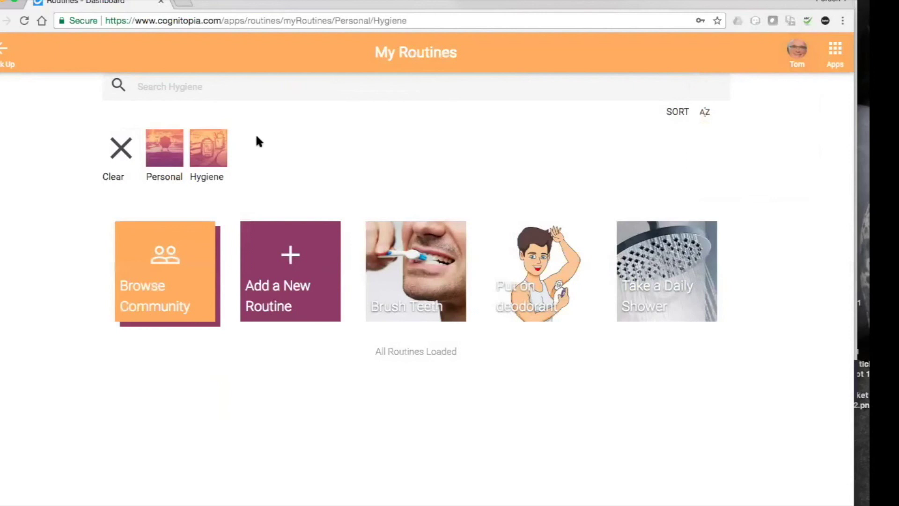
pyautogui.click(174, 254)
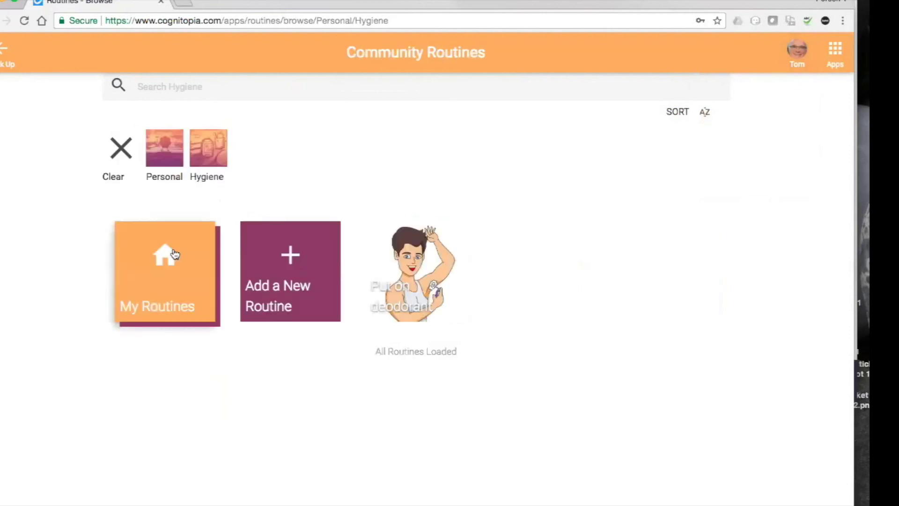
# Clear the Personal and Hygiene filters and show only Home routines.
pyautogui.click(122, 145)
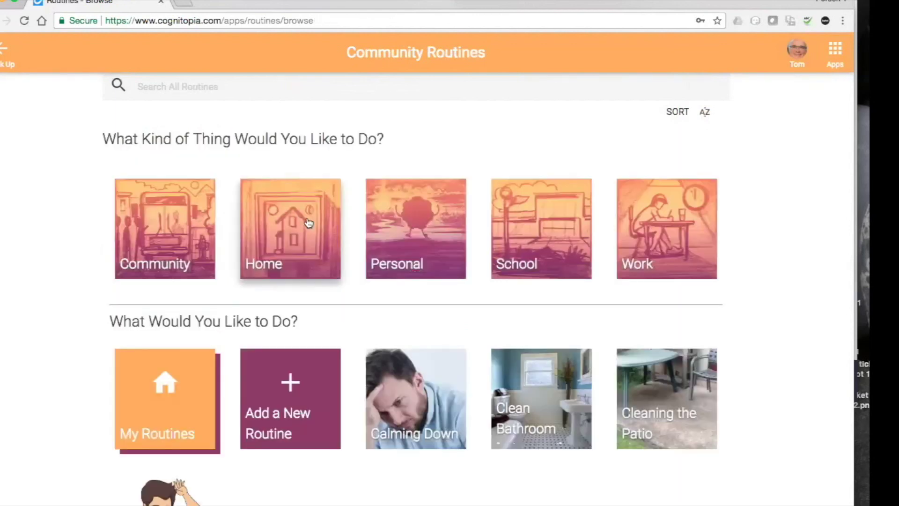
pyautogui.scroll(-3, 307, 223)
pyautogui.scroll(2, 307, 223)
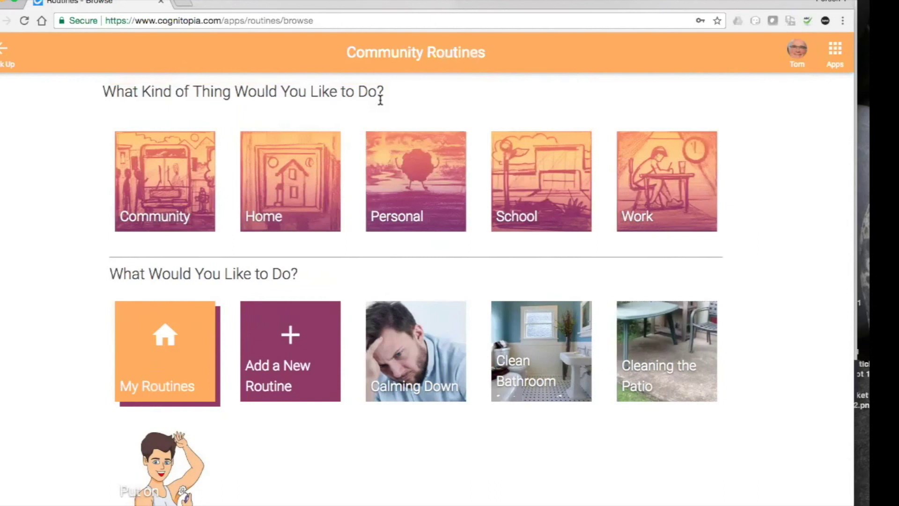
pyautogui.click(307, 183)
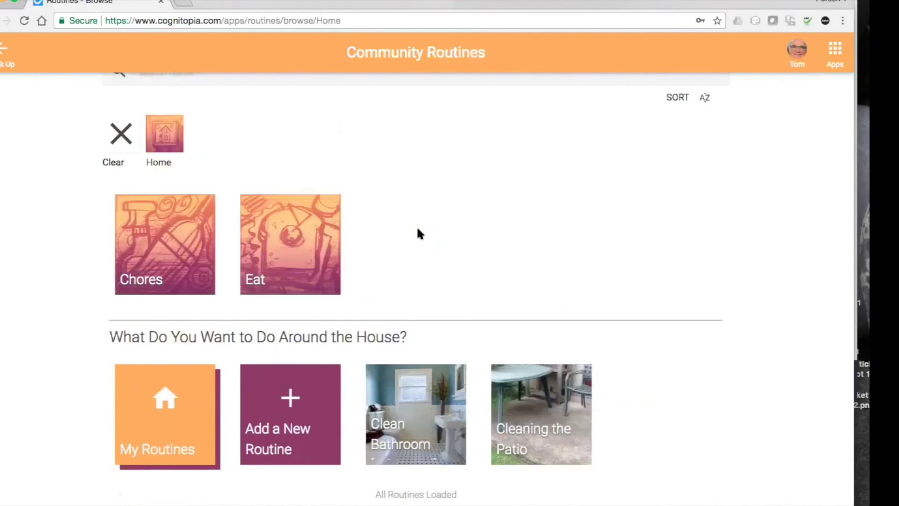
# Under Home > Chores, review the Clean Bathroom [Advanced] steps, then close it.
pyautogui.click(151, 259)
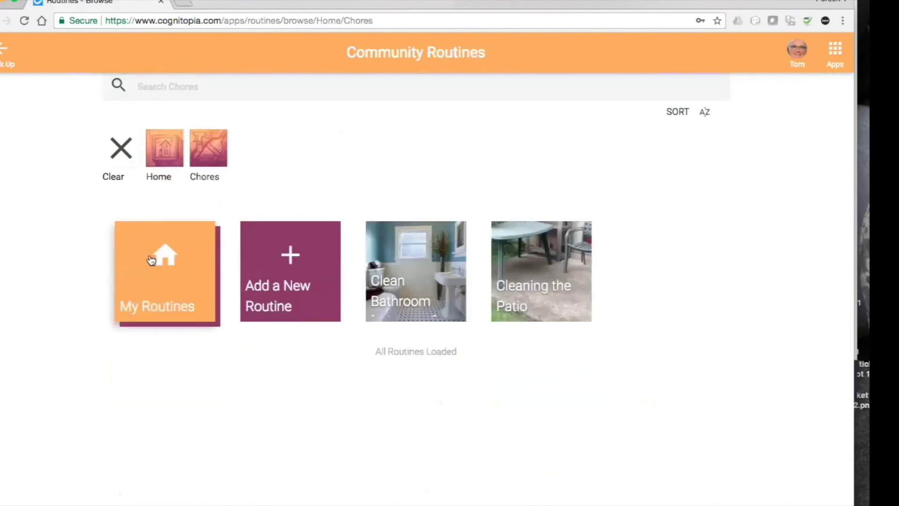
pyautogui.click(430, 279)
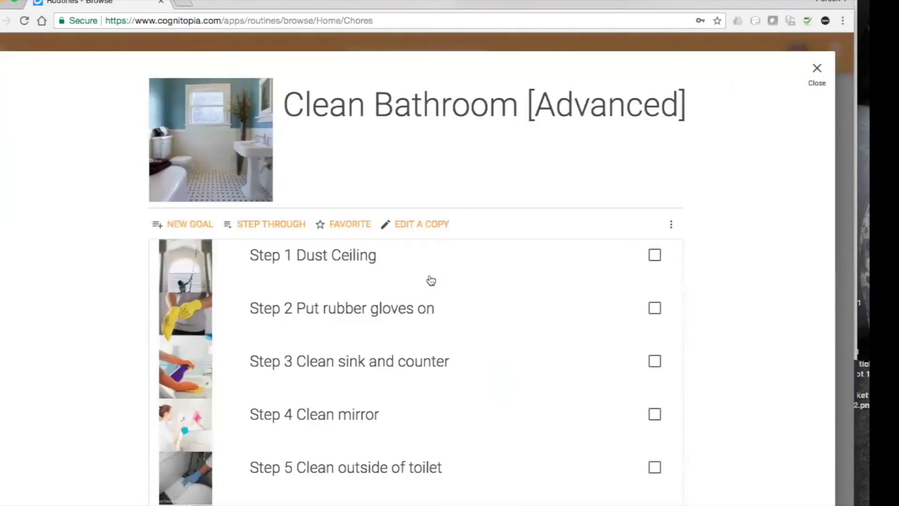
pyautogui.scroll(-1, 430, 280)
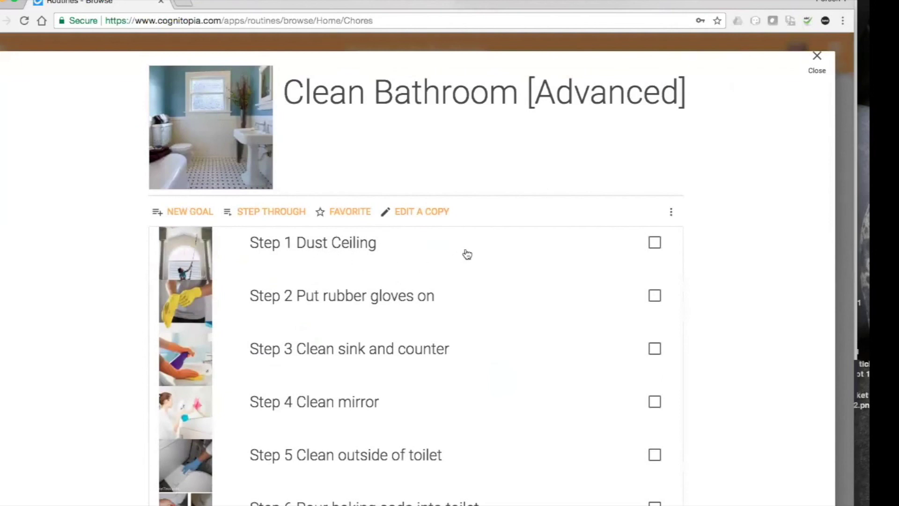
pyautogui.scroll(-1, 467, 253)
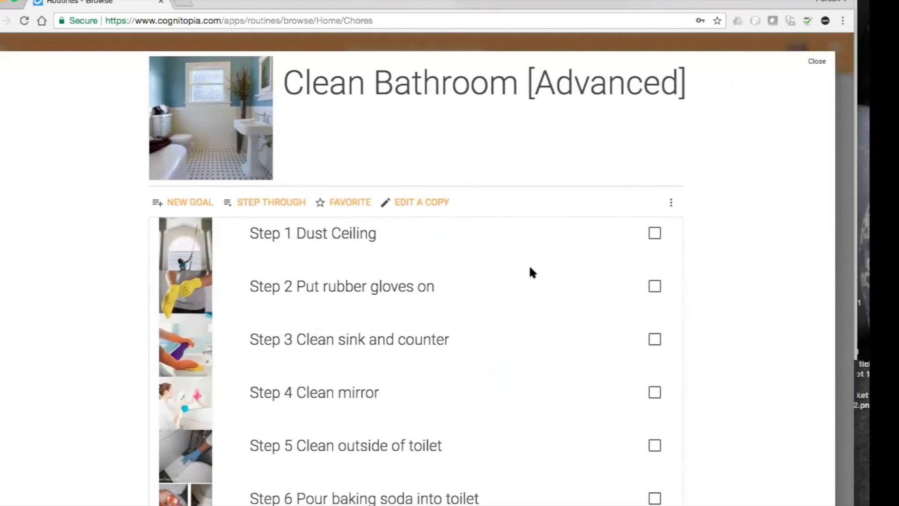
pyautogui.scroll(-1, 532, 272)
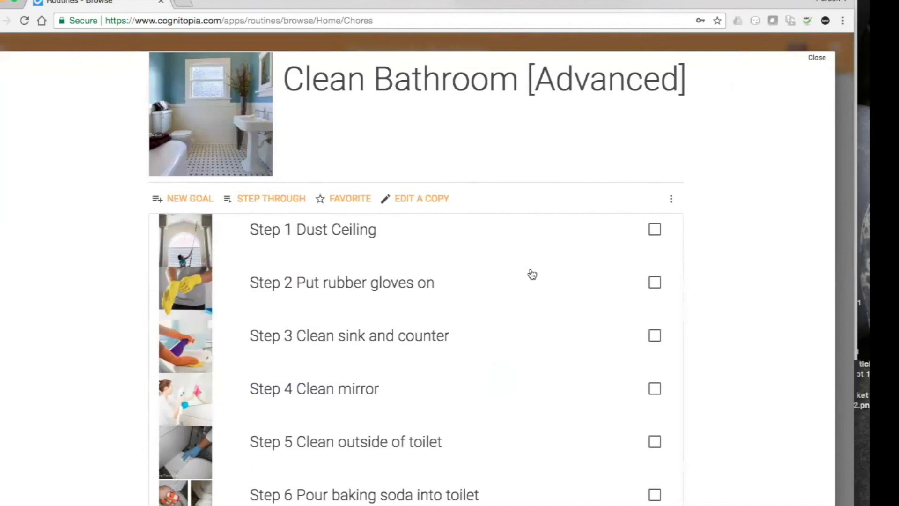
pyautogui.scroll(-3, 791, 231)
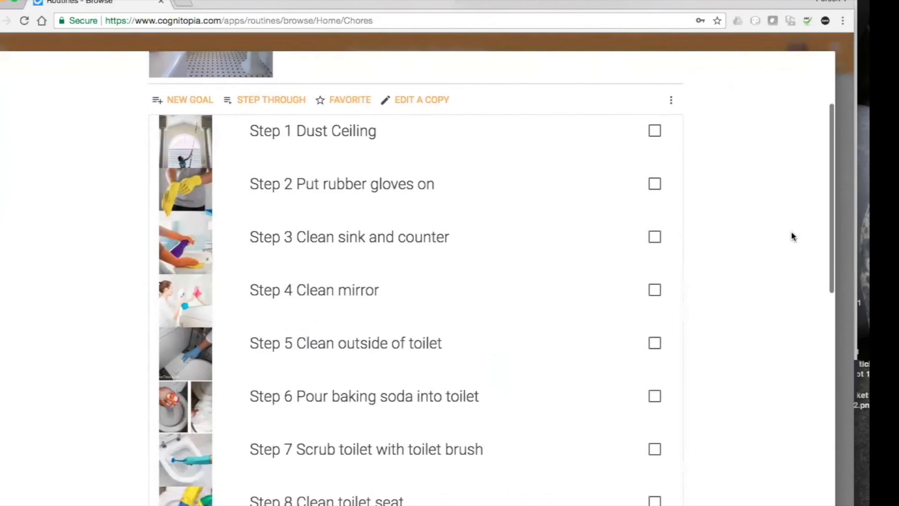
pyautogui.scroll(4, 791, 235)
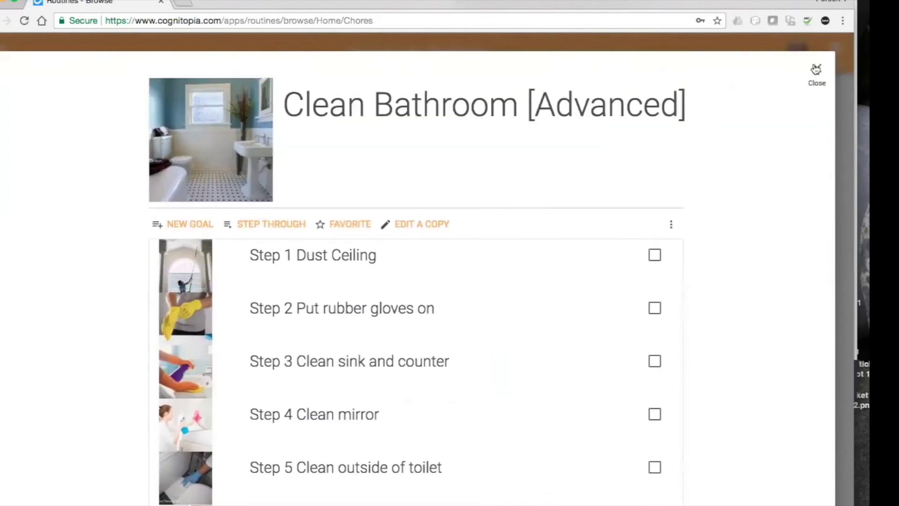
pyautogui.click(816, 70)
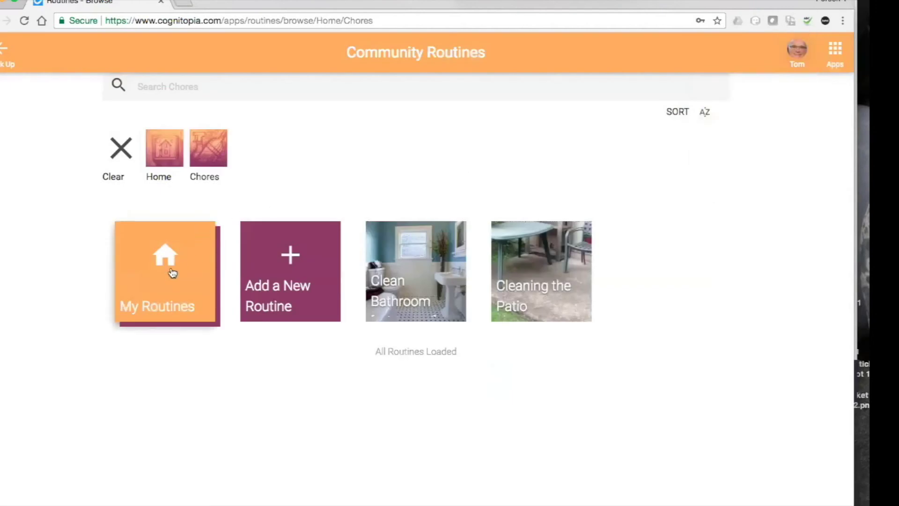
# Favorite the community Cleaning the Patio routine, then check its three-dot actions menu.
pyautogui.click(172, 272)
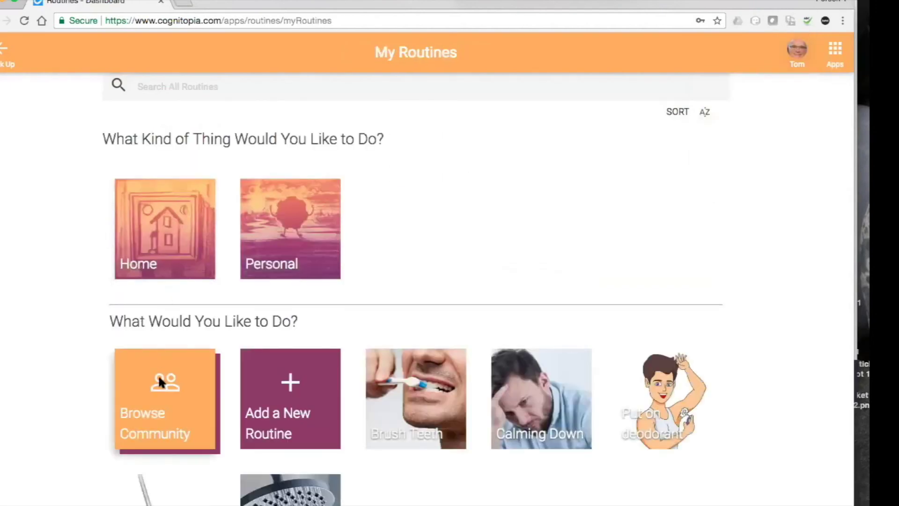
pyautogui.click(159, 382)
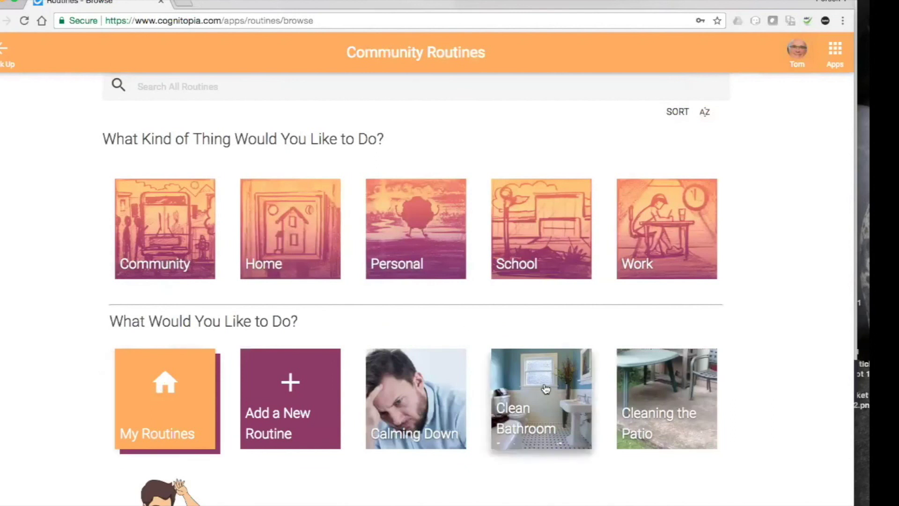
pyautogui.click(660, 373)
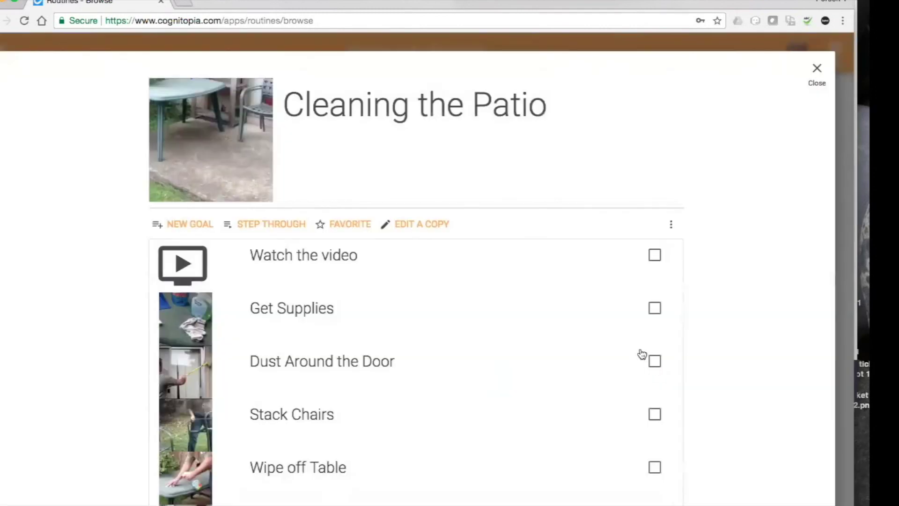
pyautogui.click(342, 226)
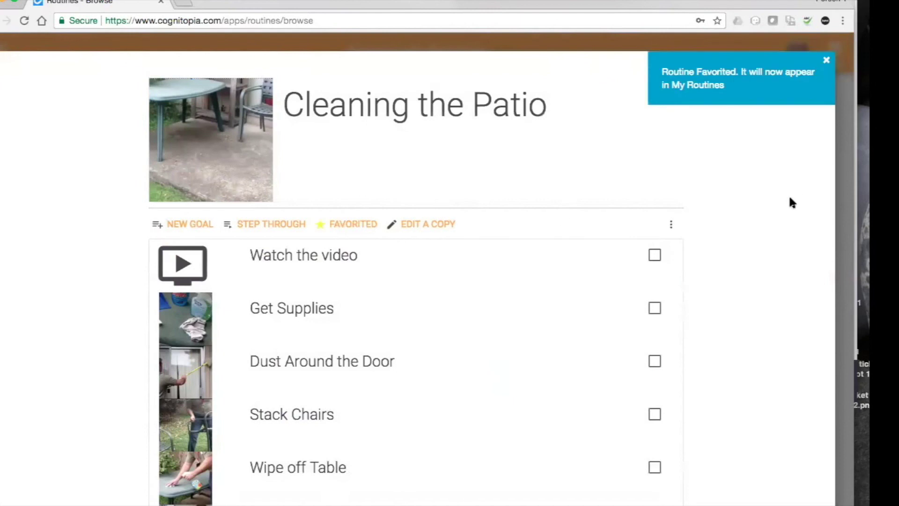
pyautogui.click(671, 225)
pyautogui.click(672, 226)
pyautogui.click(670, 228)
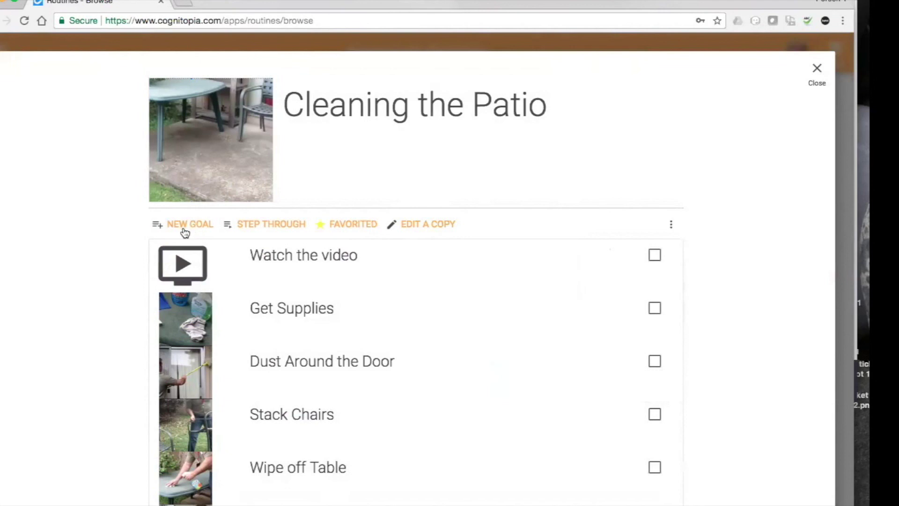
# Close Cleaning the Patio and start adding a new routine from My Routines.
pyautogui.click(814, 72)
pyautogui.moveTo(814, 71)
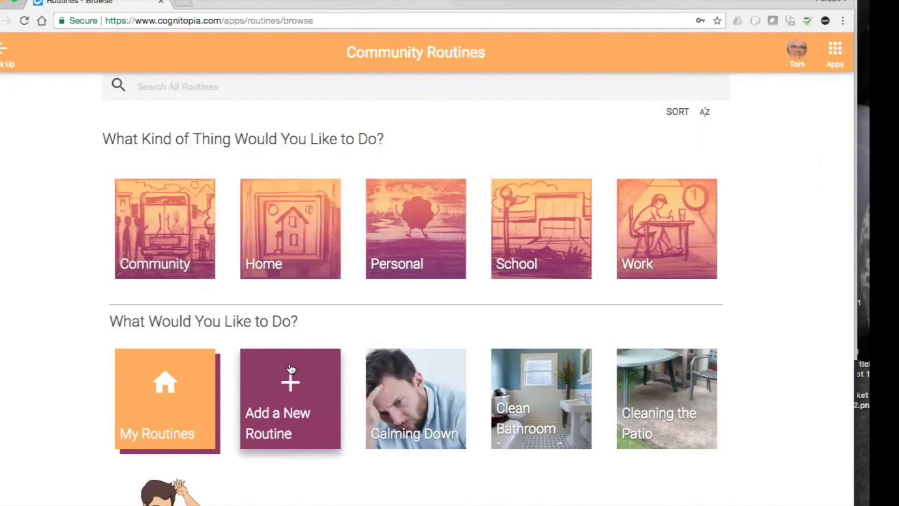
pyautogui.click(187, 387)
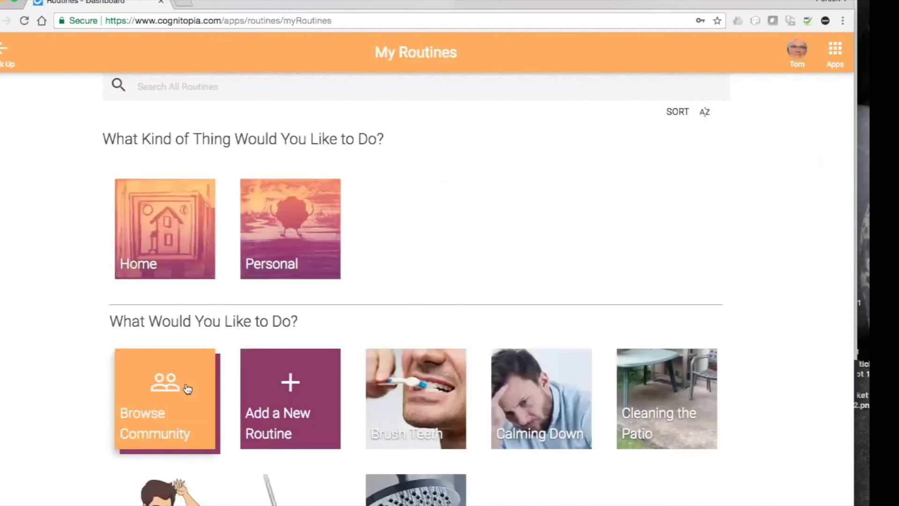
pyautogui.click(290, 382)
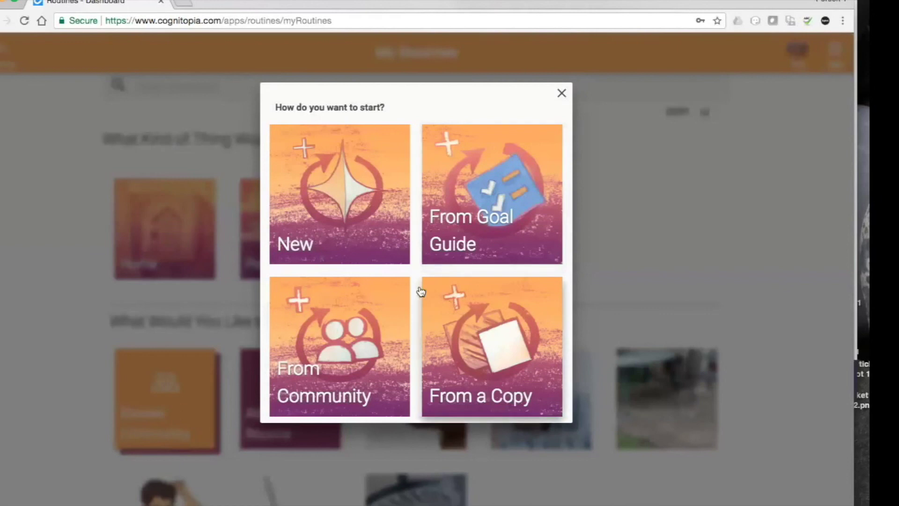
# Start a blank routine and upload the 'Bowl Of Fruity O's' image from a 'cereal bowl' search.
pyautogui.click(323, 179)
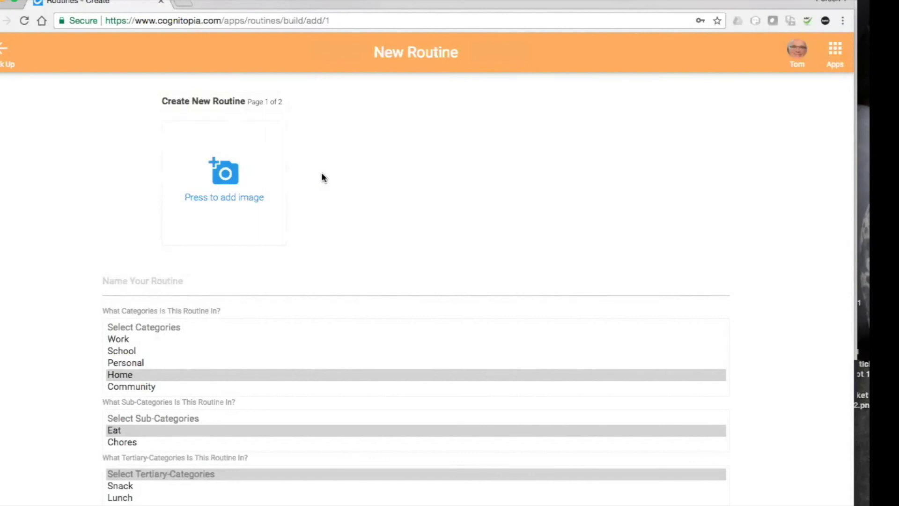
pyautogui.click(228, 170)
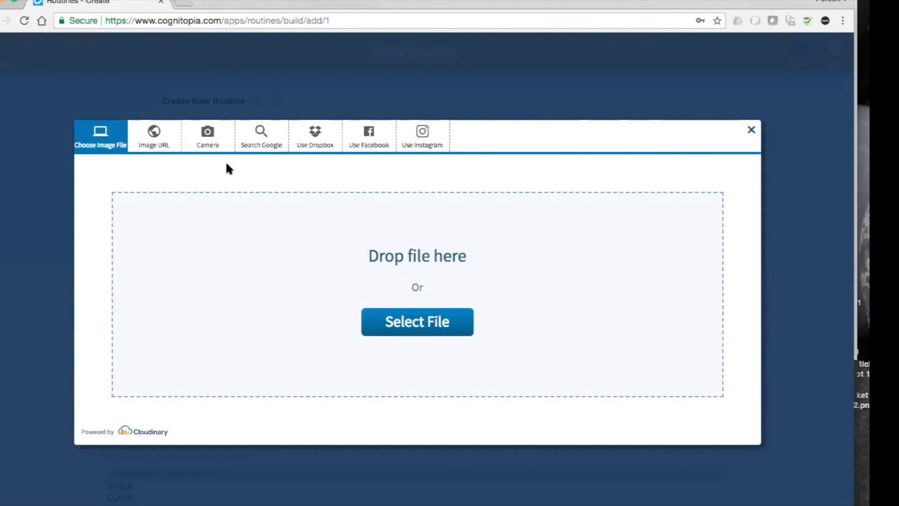
pyautogui.click(261, 138)
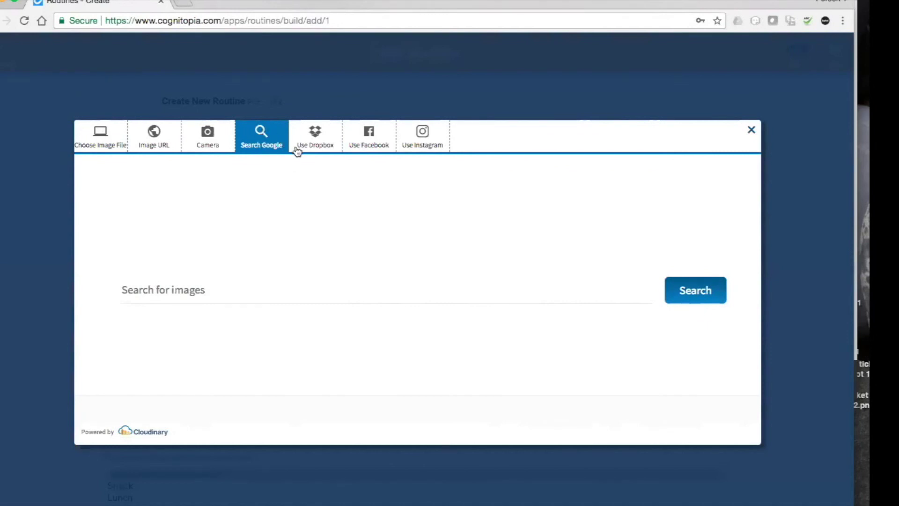
pyautogui.click(161, 291)
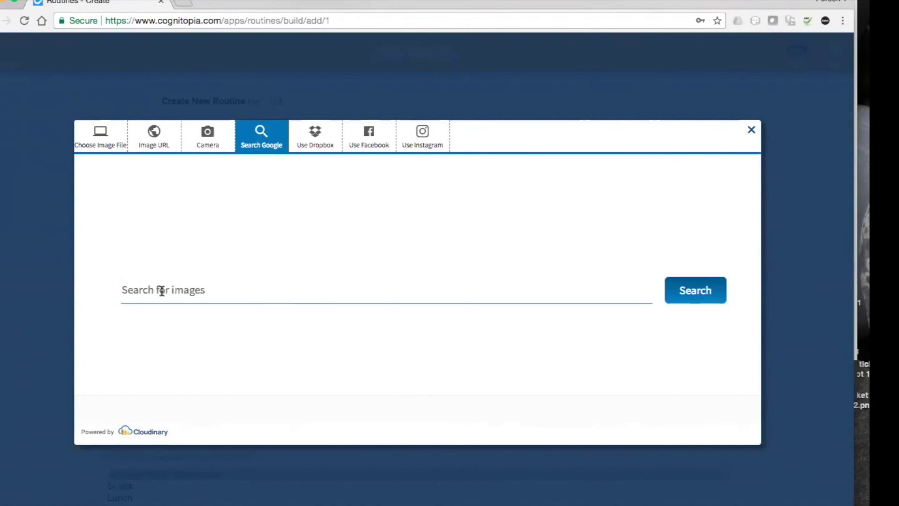
pyautogui.write('c')
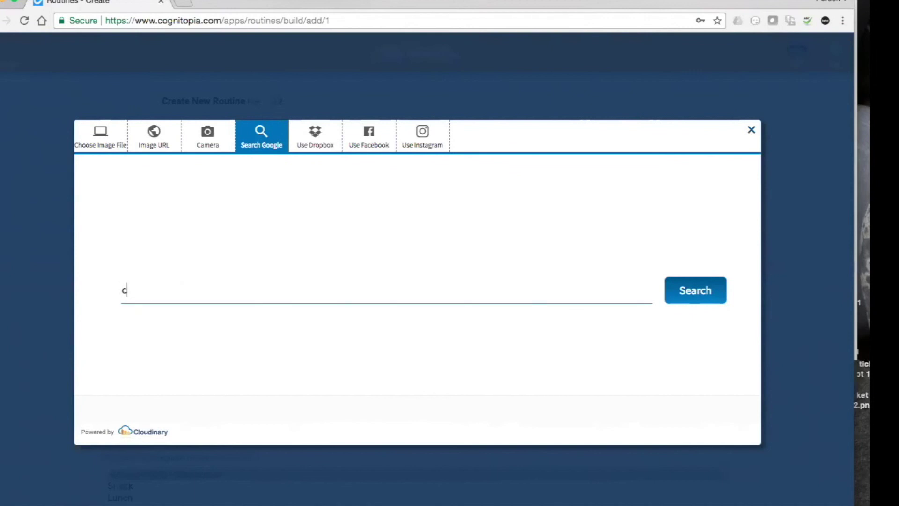
pyautogui.write('ereal bowl')
pyautogui.press('Return')
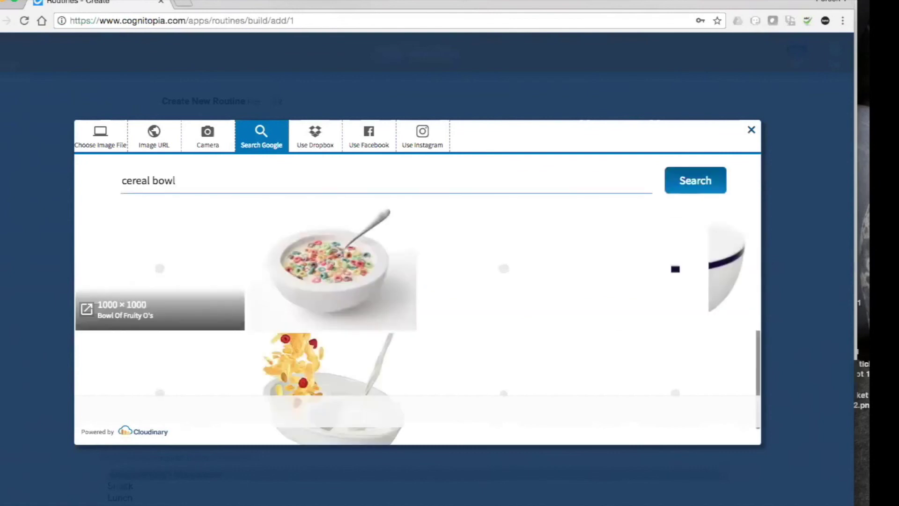
pyautogui.click(184, 263)
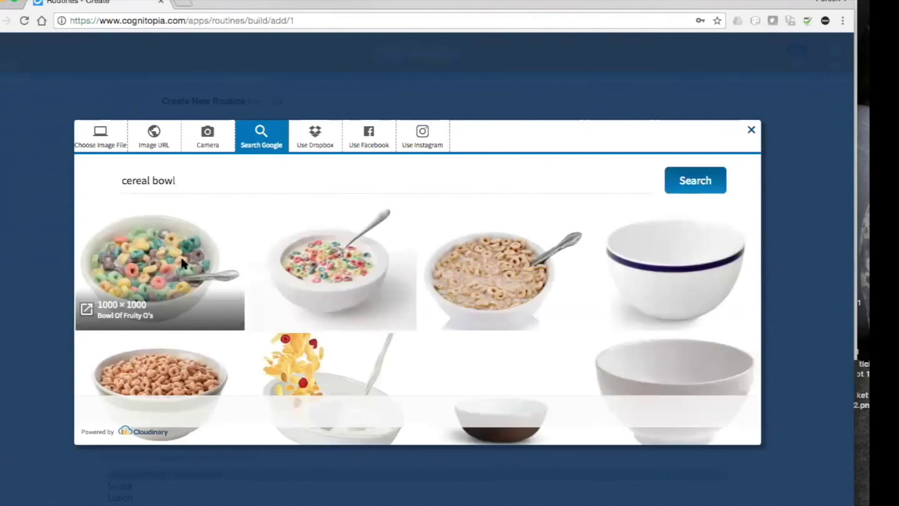
pyautogui.click(424, 424)
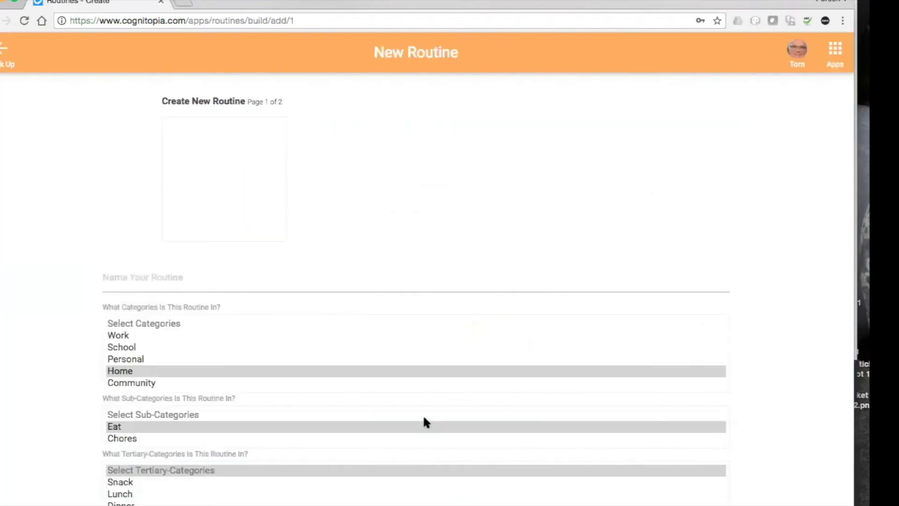
# Name the routine 'Making Cereal', add the Breakfast category, and continue to page 2.
pyautogui.click(164, 277)
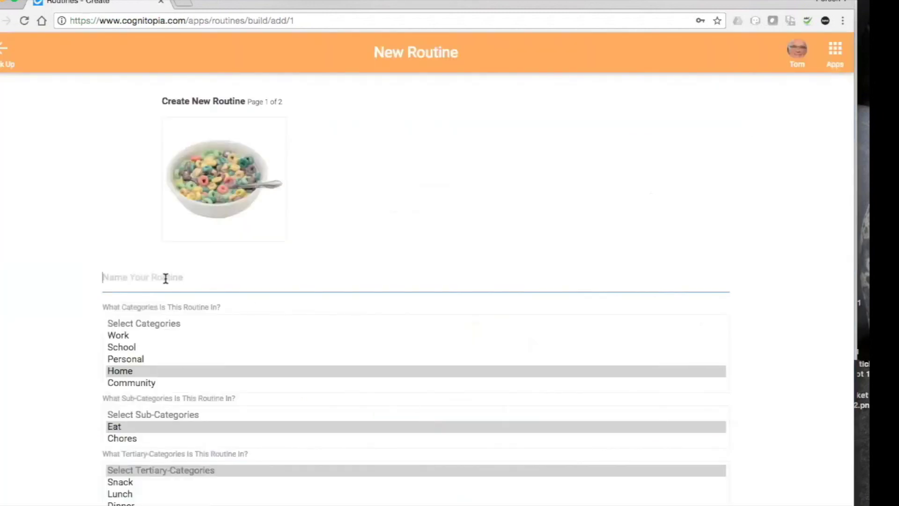
pyautogui.write('Making Ceree')
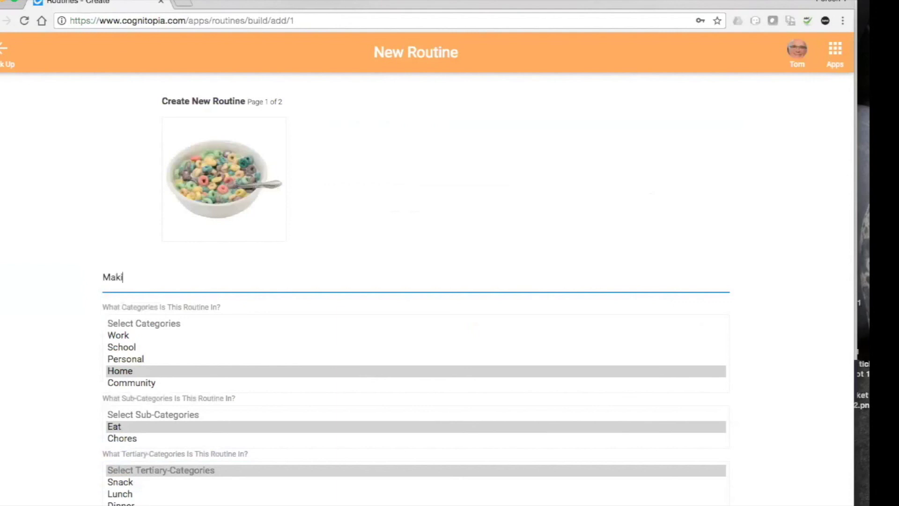
pyautogui.press('BackSpace')
pyautogui.write('al')
pyautogui.scroll(-2, 211, 357)
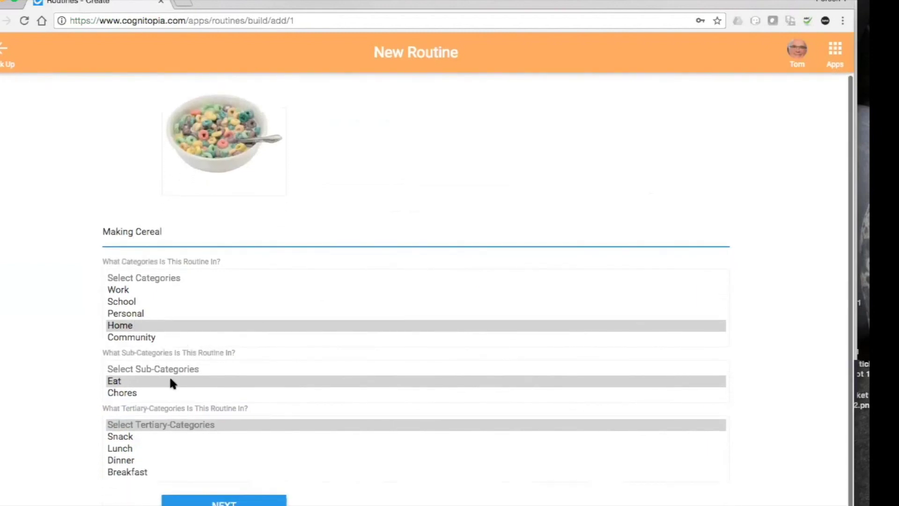
pyautogui.click(136, 473)
pyautogui.scroll(-1, 563, 276)
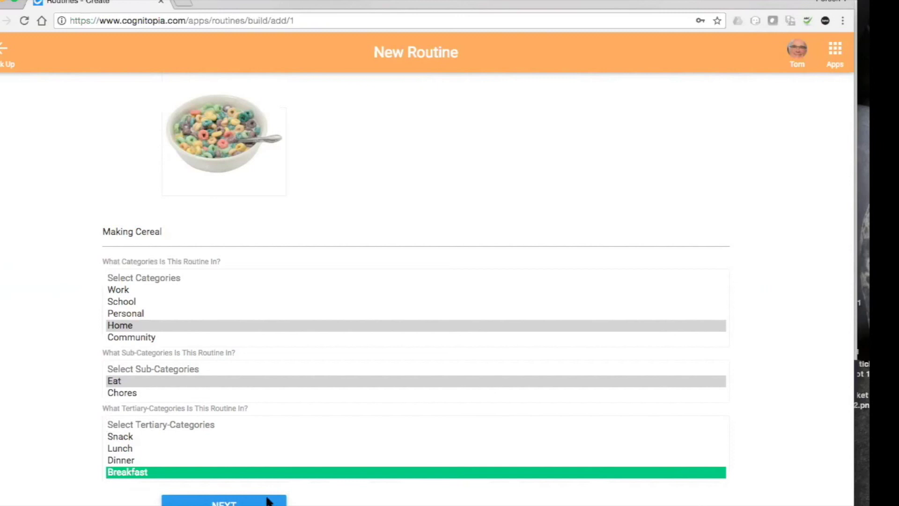
pyautogui.click(219, 502)
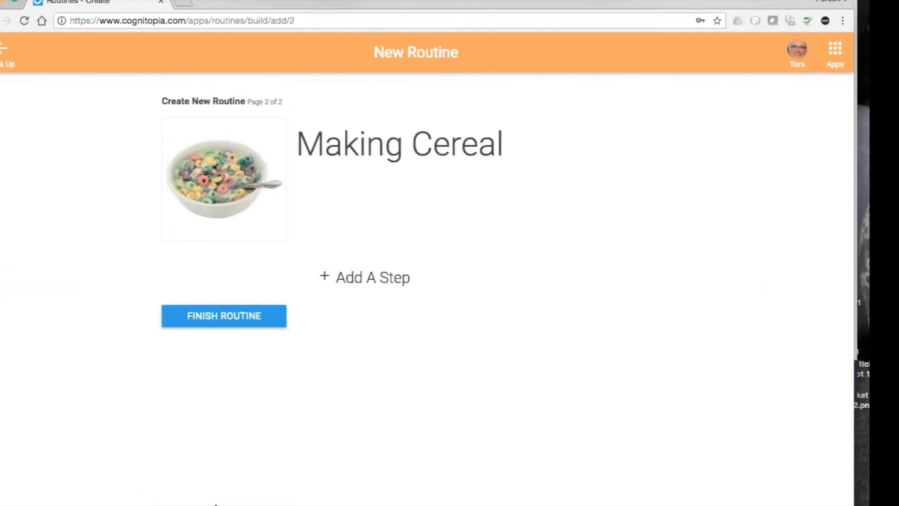
# Add a first step named 'Pick a cereal' and bring up its image picker.
pyautogui.click(354, 280)
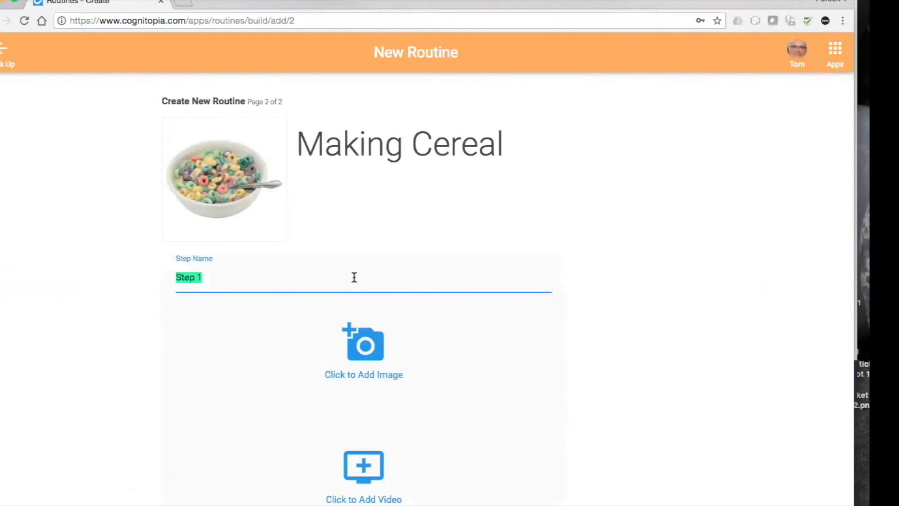
pyautogui.write('G')
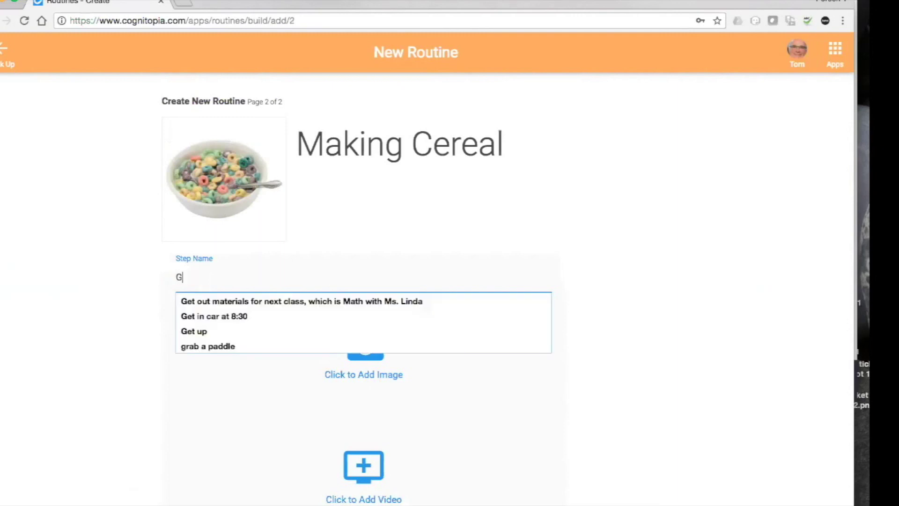
pyautogui.write('et cereal')
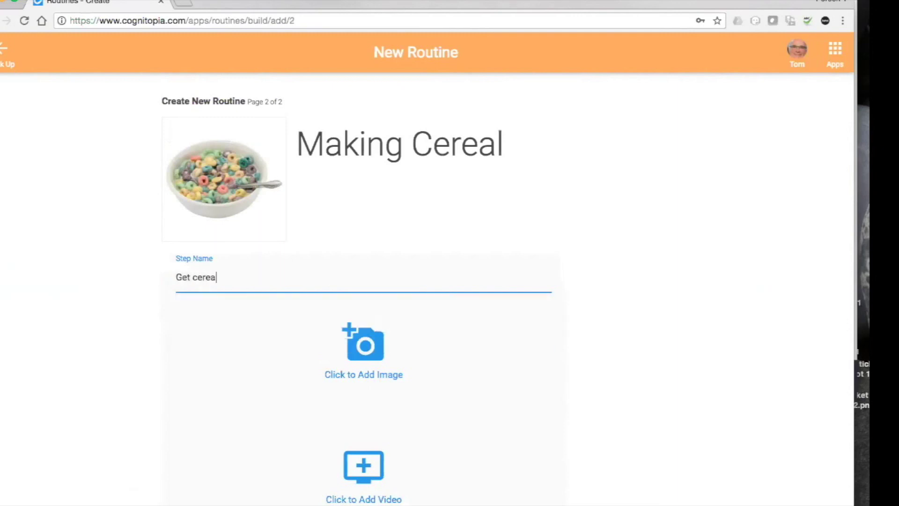
pyautogui.doubleClick(181, 277)
pyautogui.write('Pick a')
pyautogui.click(366, 340)
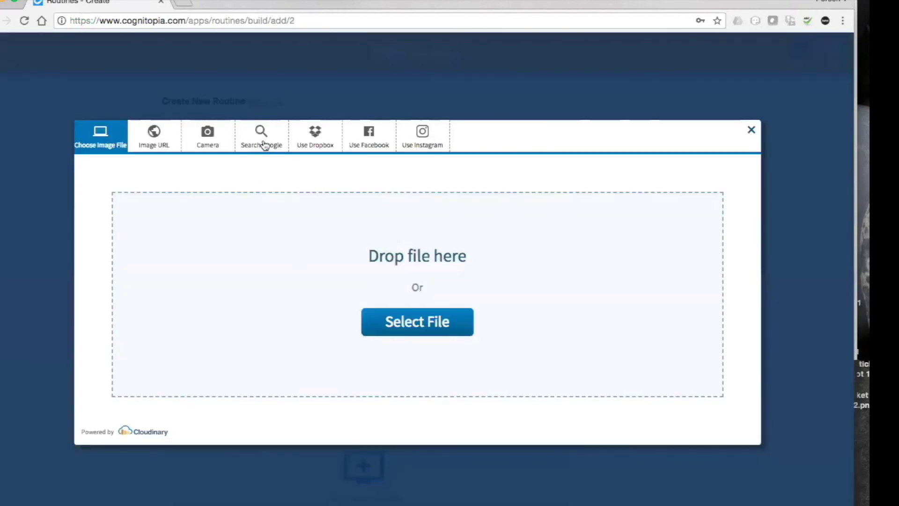
# Search images for 'cereal' and try uploading the Cap'n Crunch box, which fails.
pyautogui.click(265, 145)
pyautogui.click(168, 290)
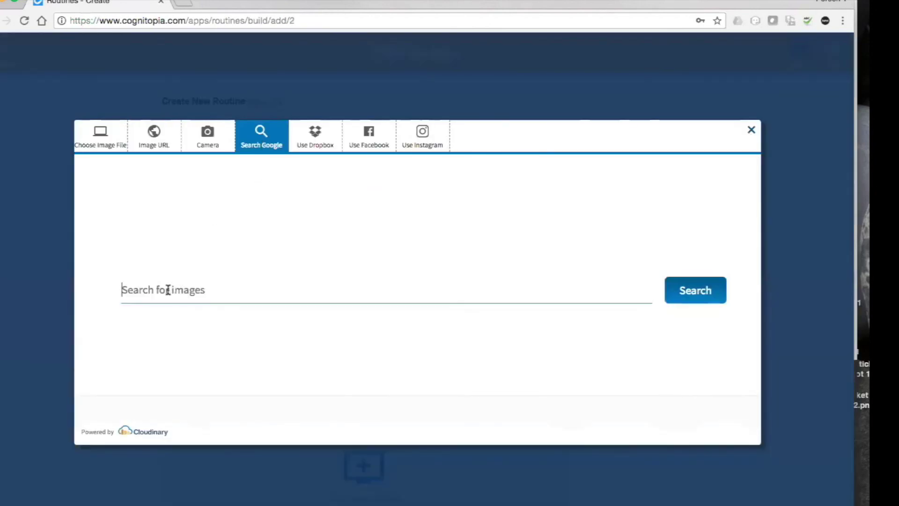
pyautogui.write('cereal')
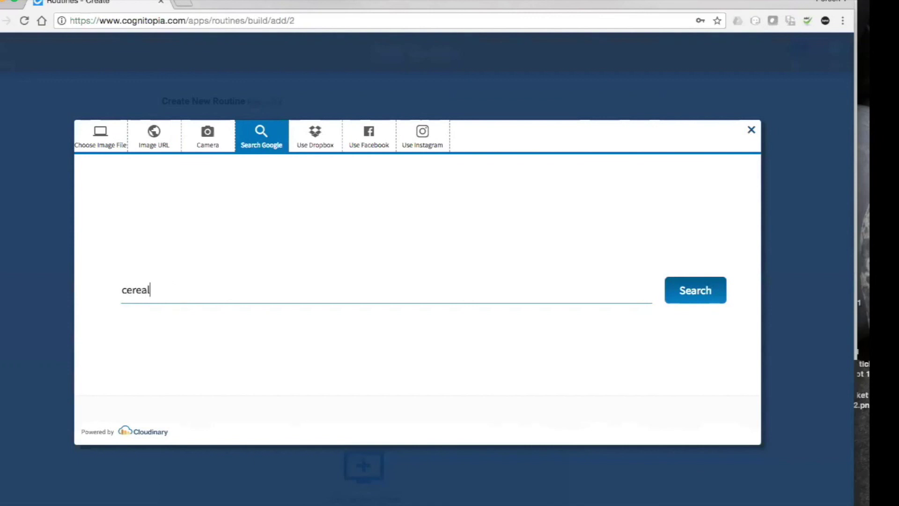
pyautogui.press('Return')
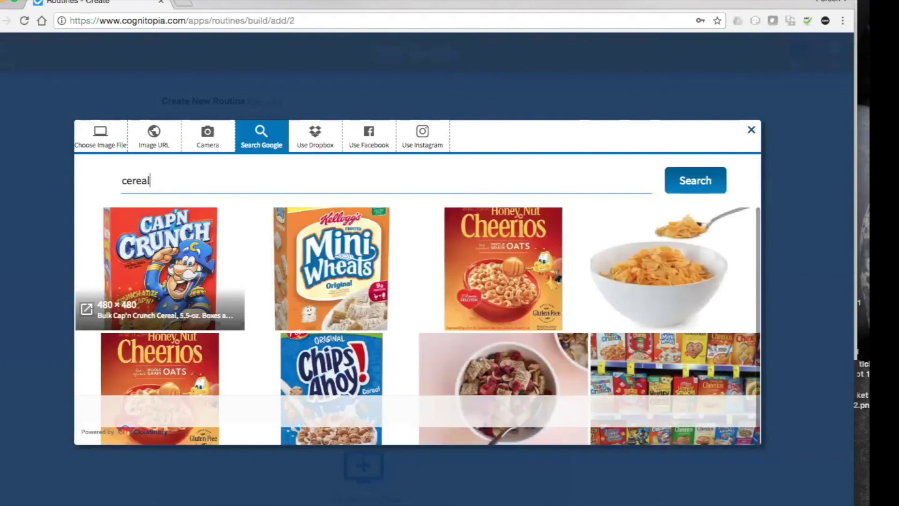
pyautogui.click(183, 289)
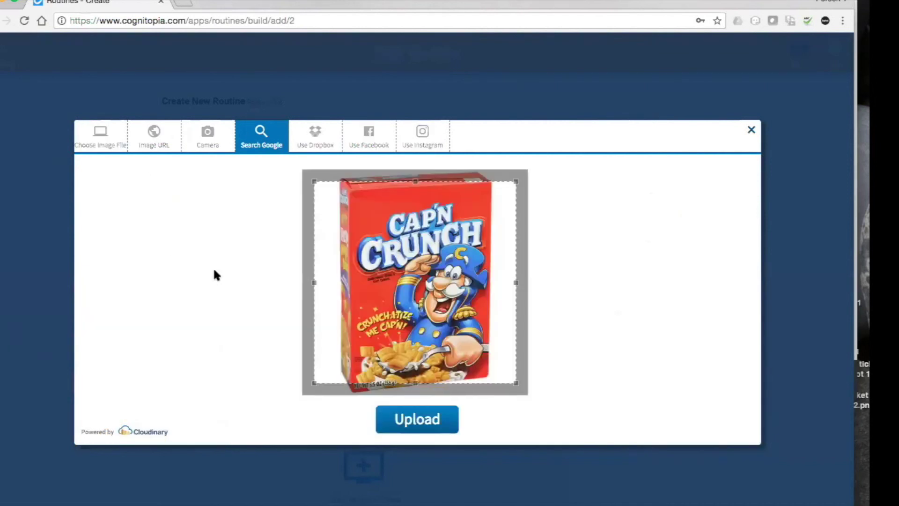
pyautogui.click(428, 421)
pyautogui.click(427, 419)
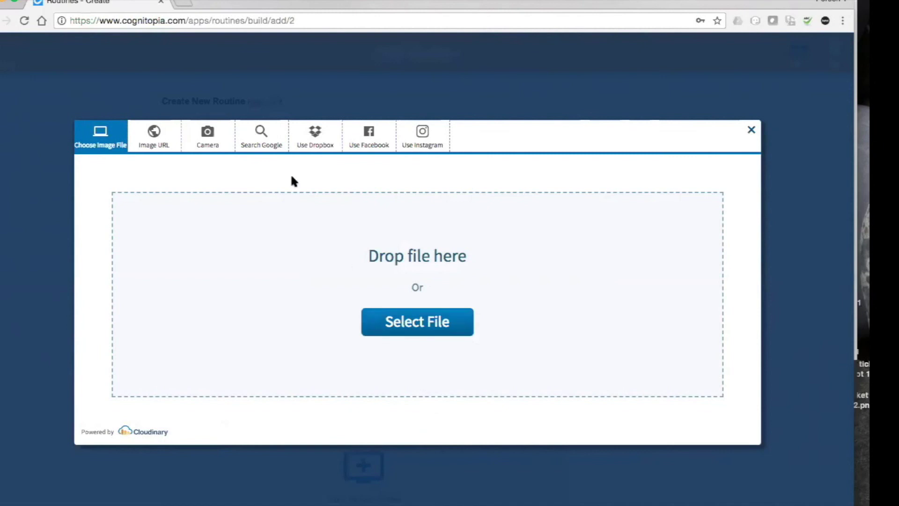
# Upload the Frosted Mini-Wheats box picture to the Pick a cereal step instead.
pyautogui.click(263, 142)
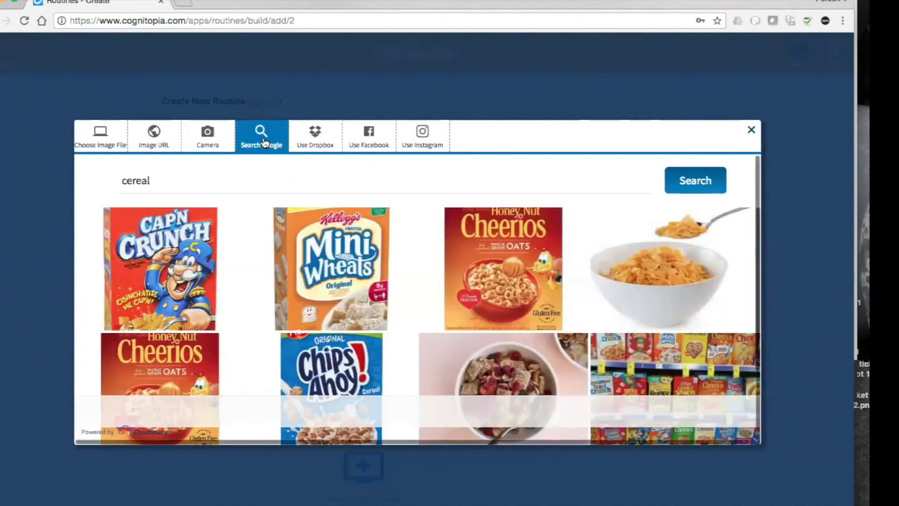
pyautogui.moveTo(364, 231)
pyautogui.click(359, 238)
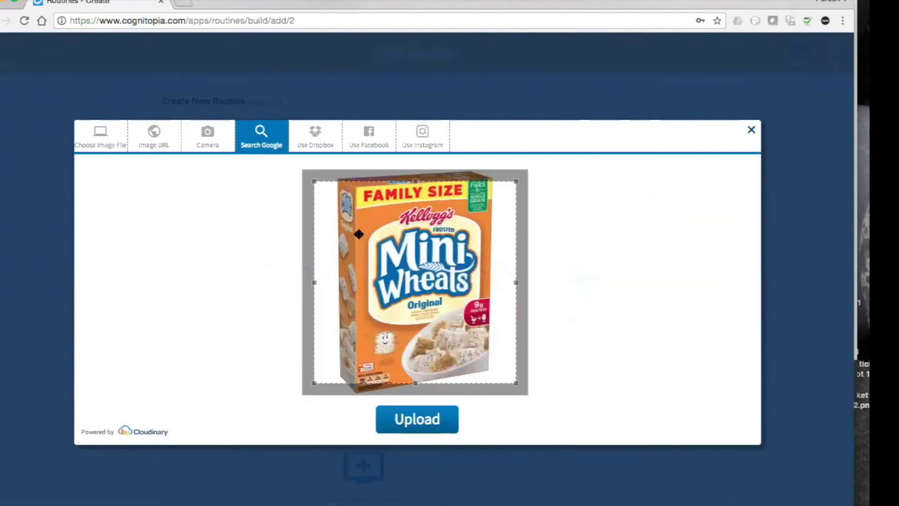
pyautogui.click(426, 419)
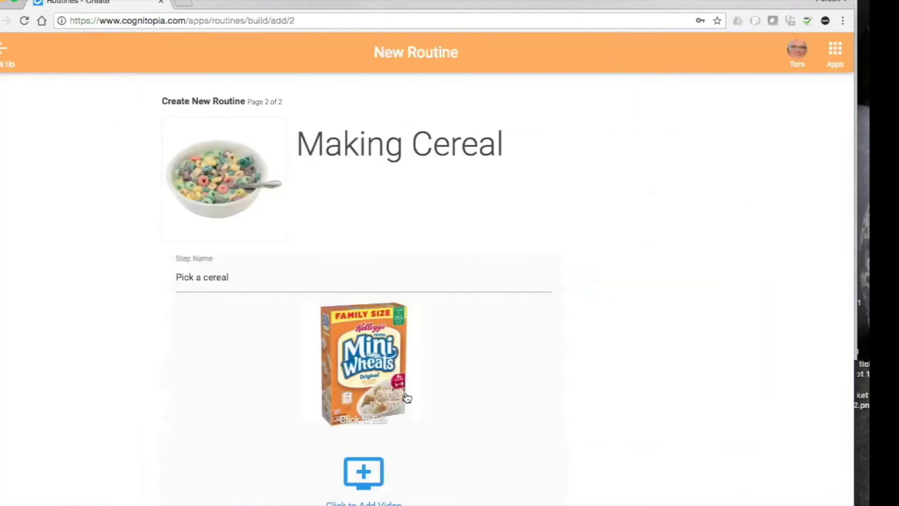
pyautogui.scroll(-3, 405, 398)
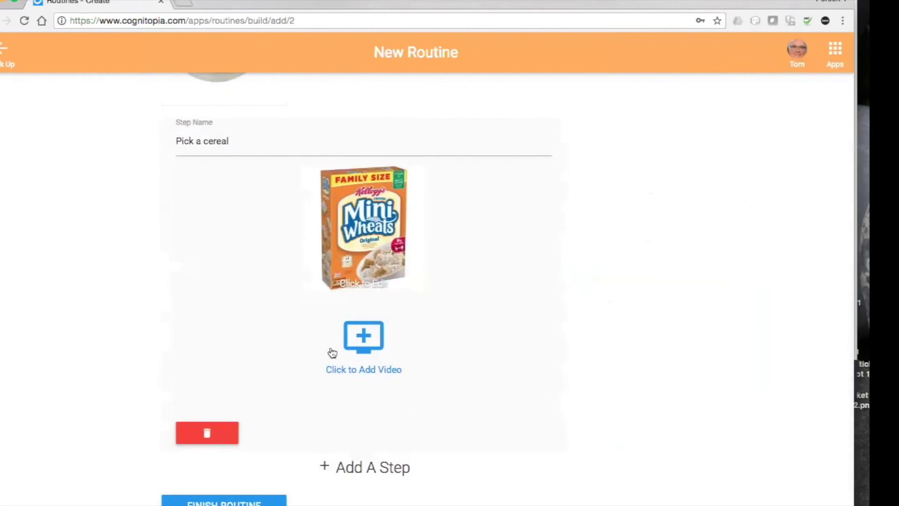
# Add a second step named 'Get the Milk out' and bring up its image picker.
pyautogui.click(362, 468)
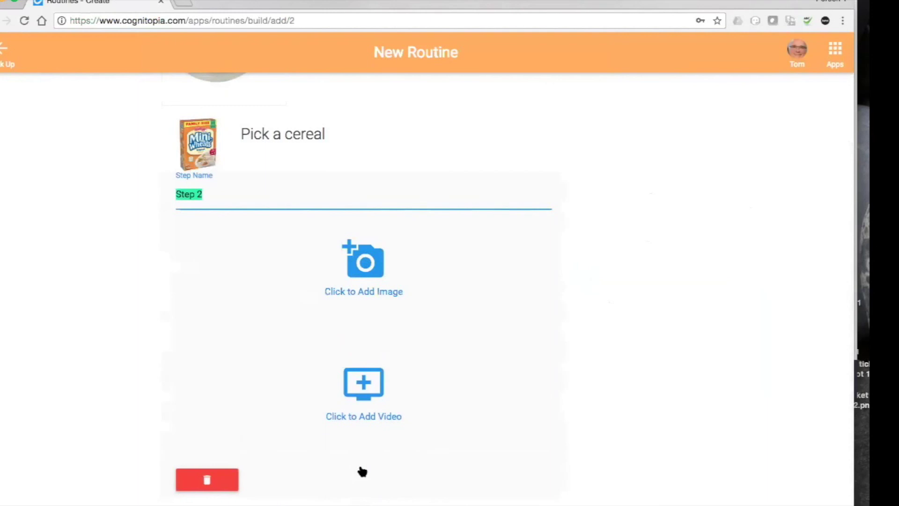
pyautogui.write('eet the')
pyautogui.press('BackSpace')
pyautogui.press('BackSpace')
pyautogui.press('BackSpace')
pyautogui.press('BackSpace')
pyautogui.press('BackSpace')
pyautogui.press('BackSpace')
pyautogui.press('BackSpace')
pyautogui.press('BackSpace')
pyautogui.write('Get the Milk')
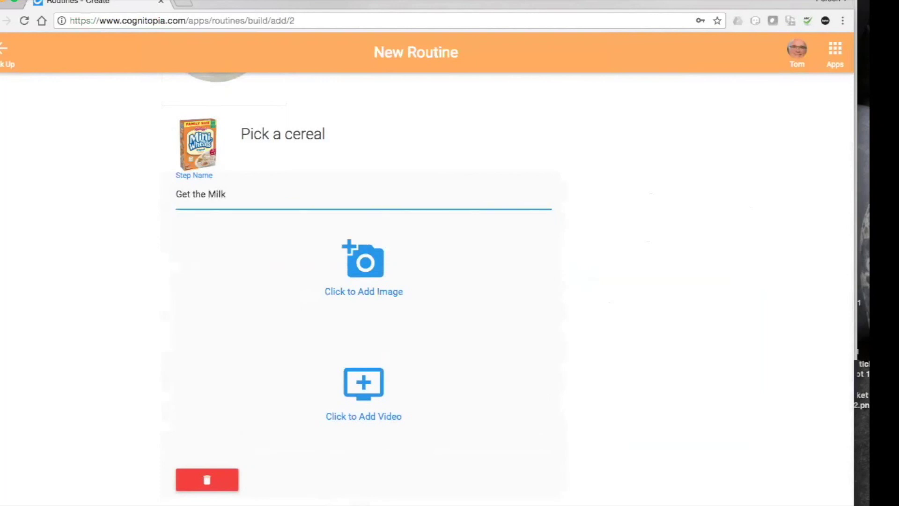
pyautogui.write(' out')
pyautogui.click(346, 383)
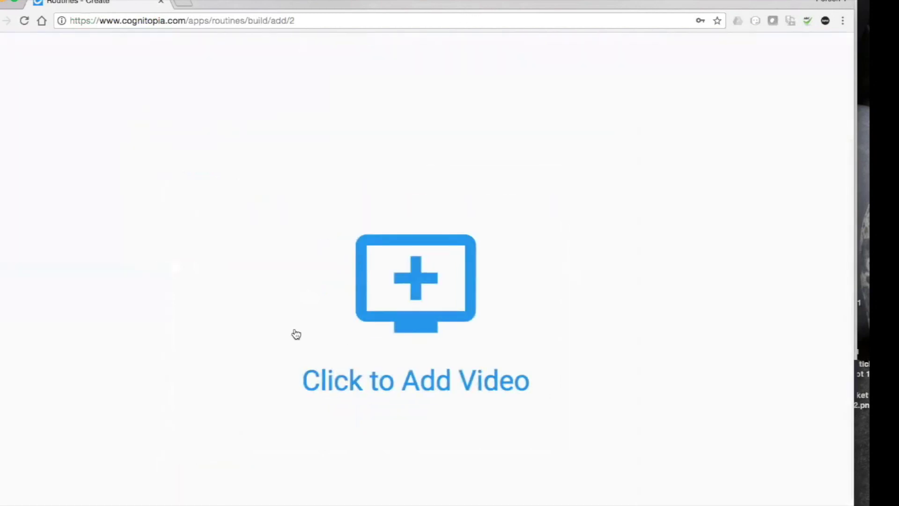
pyautogui.click(297, 299)
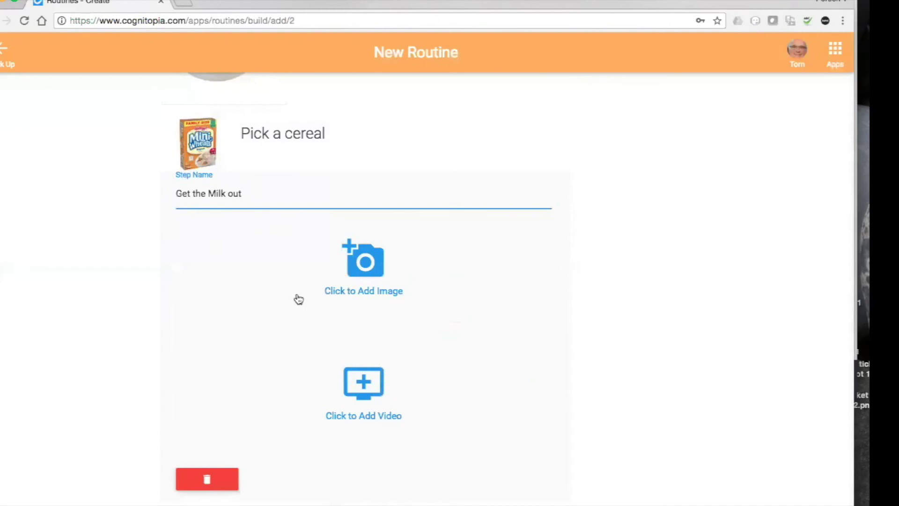
pyautogui.click(364, 261)
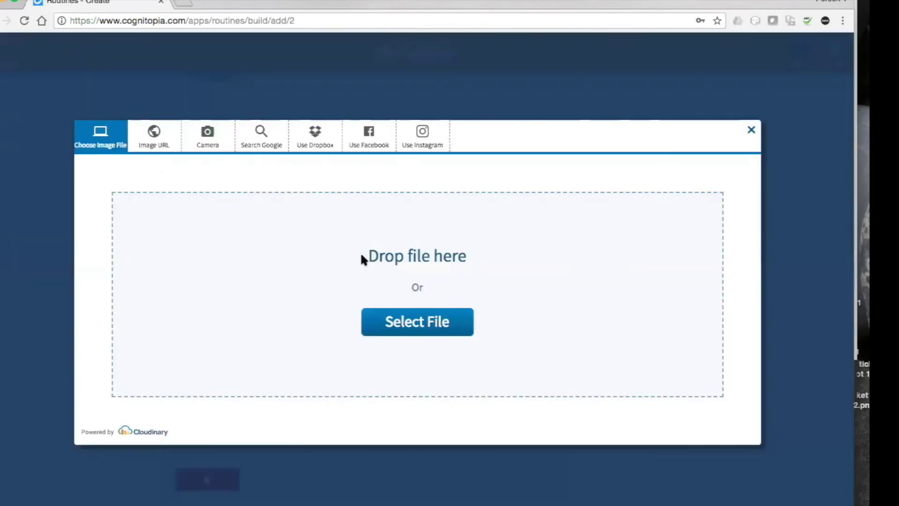
# Upload a lowfat milk carton picture from a 'milk carton' search, then save Making Cereal.
pyautogui.click(262, 145)
pyautogui.click(195, 287)
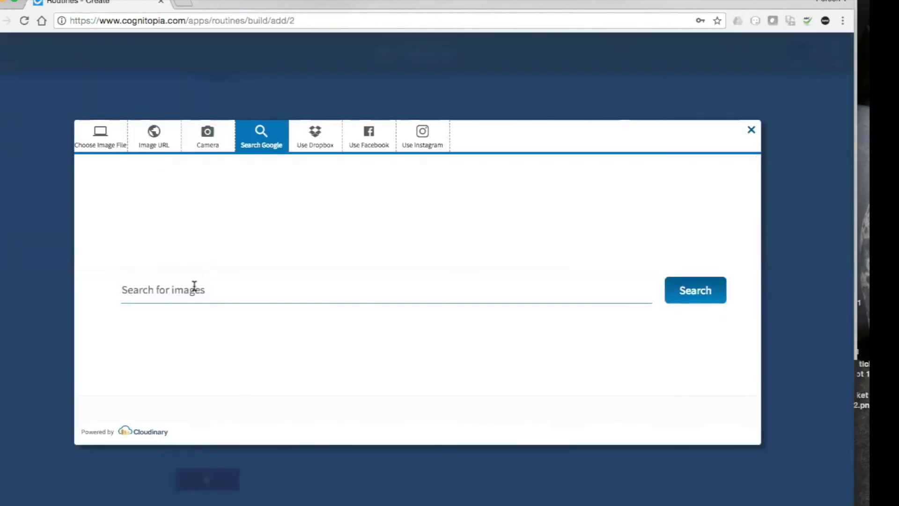
pyautogui.write('mil')
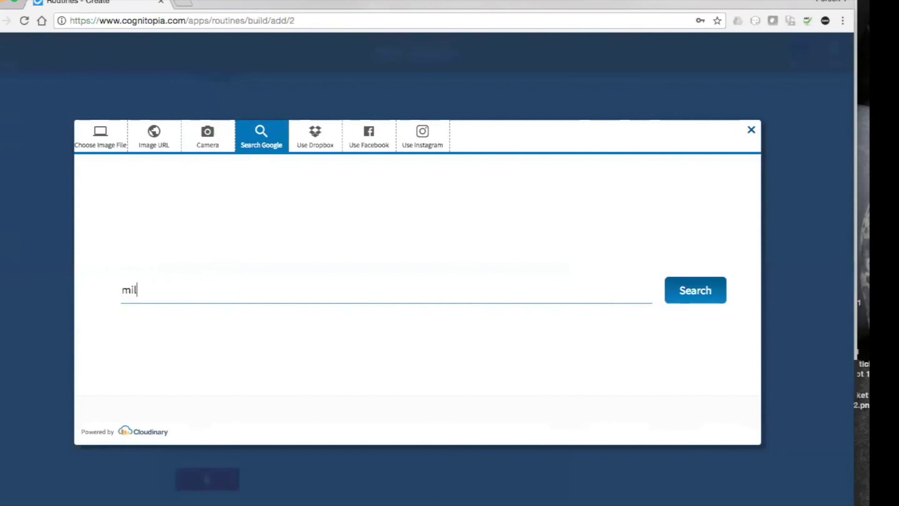
pyautogui.write('k carton')
pyautogui.press('Return')
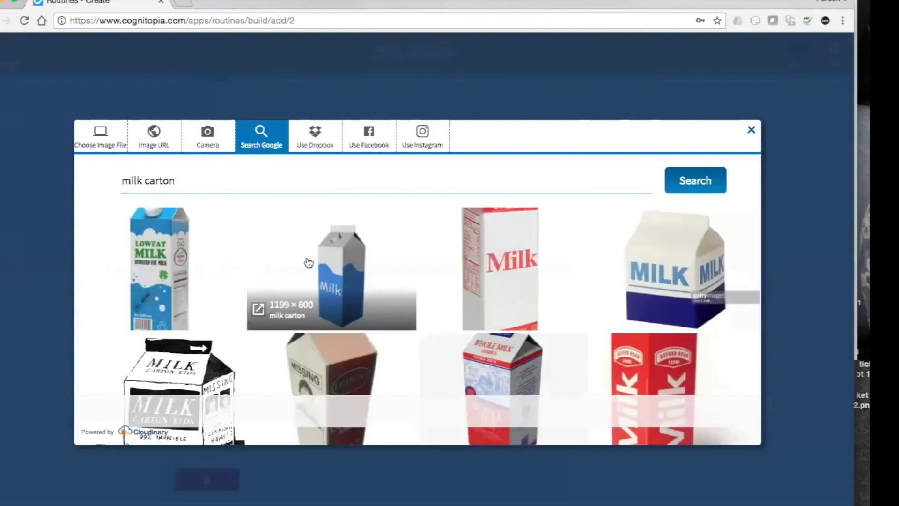
pyautogui.click(162, 219)
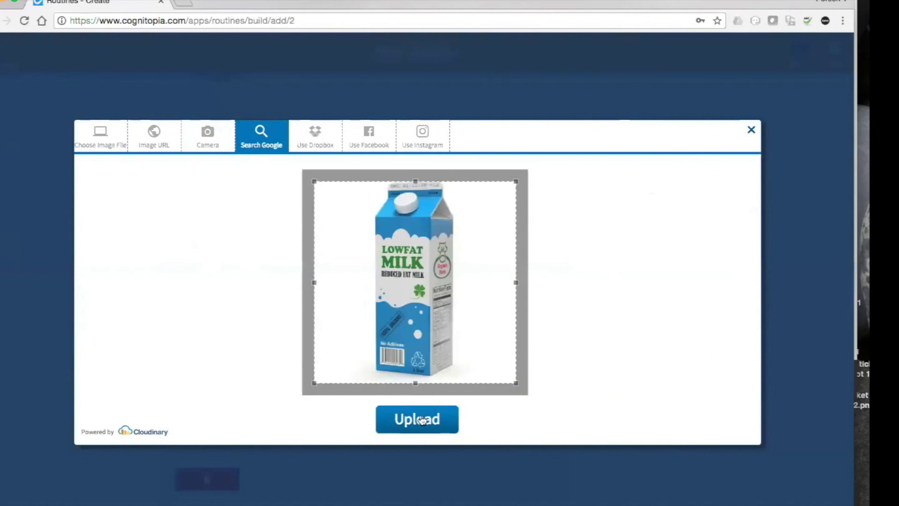
pyautogui.click(419, 420)
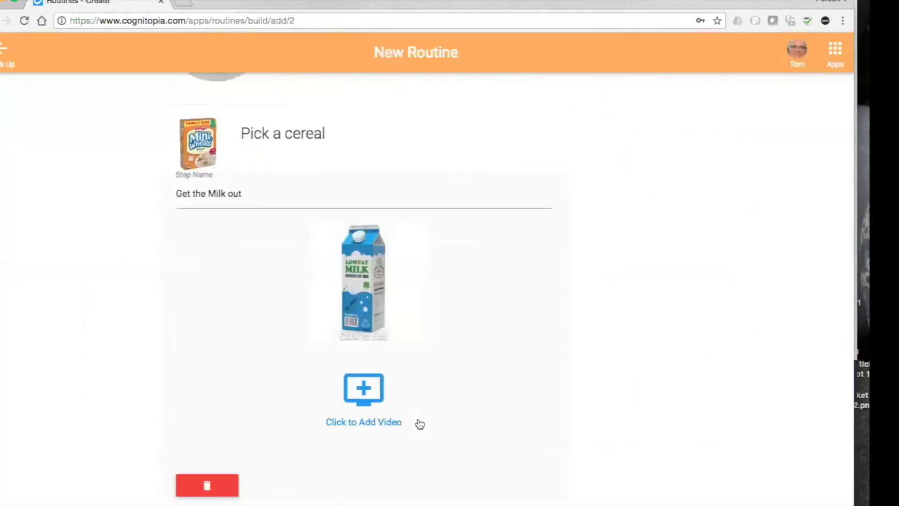
pyautogui.scroll(-2, 419, 423)
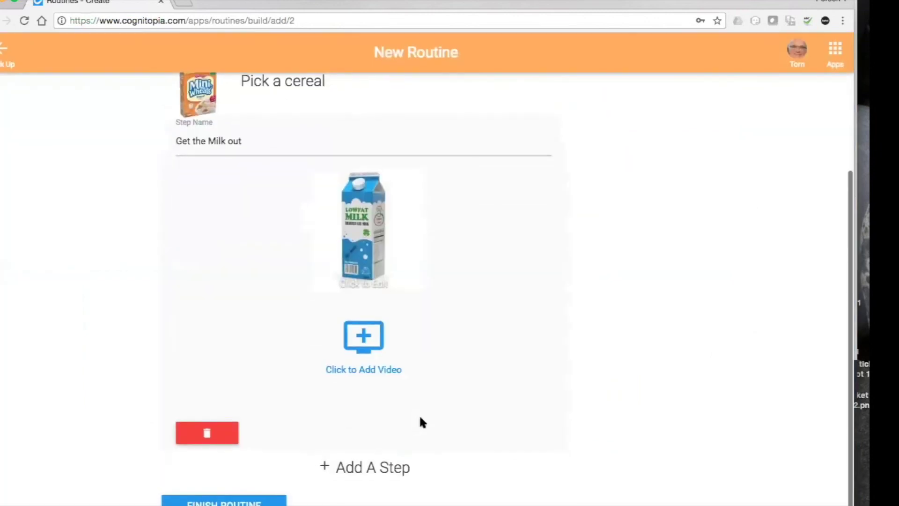
pyautogui.click(240, 500)
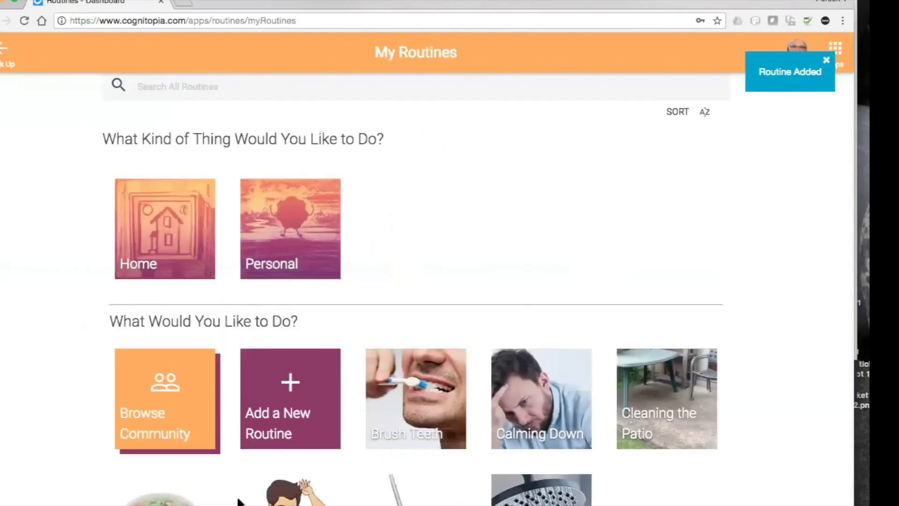
# Open the Making Cereal tile in My Routines.
pyautogui.scroll(-3, 239, 501)
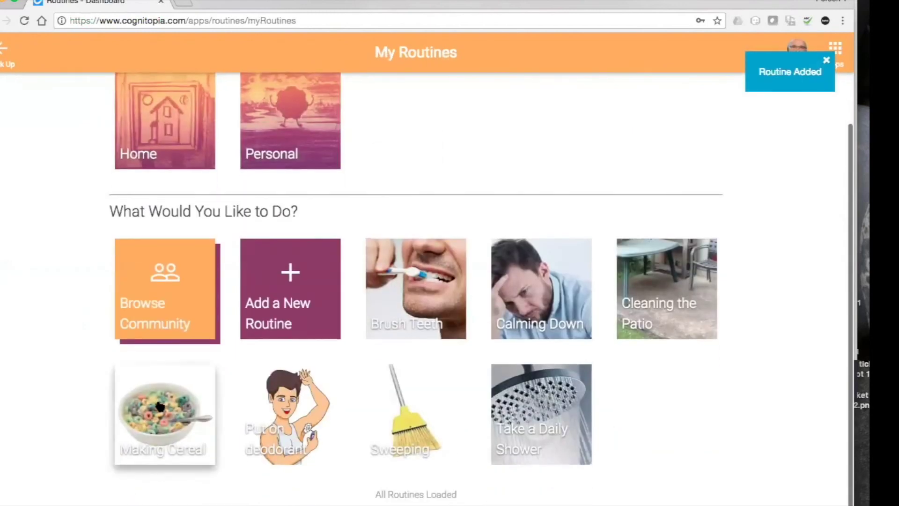
pyautogui.click(158, 406)
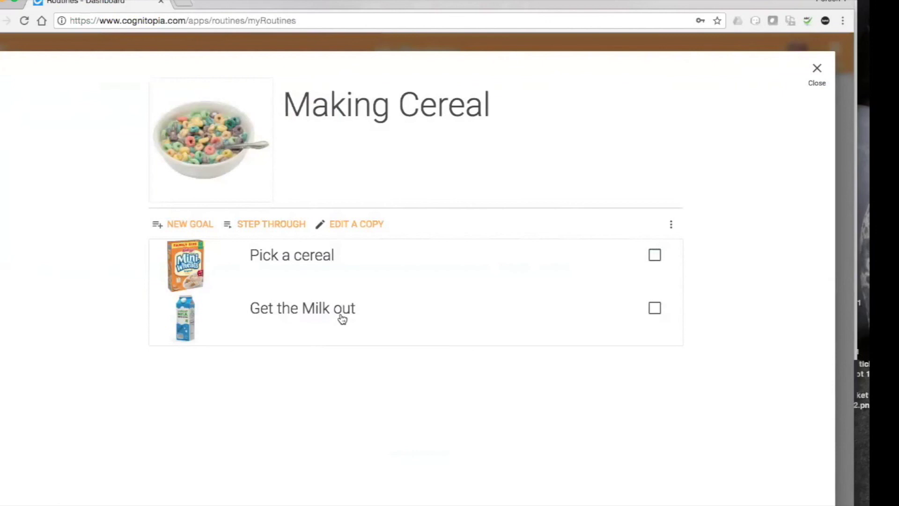
# Choose Edit from the Making Cereal routine's three-dot menu.
pyautogui.click(671, 226)
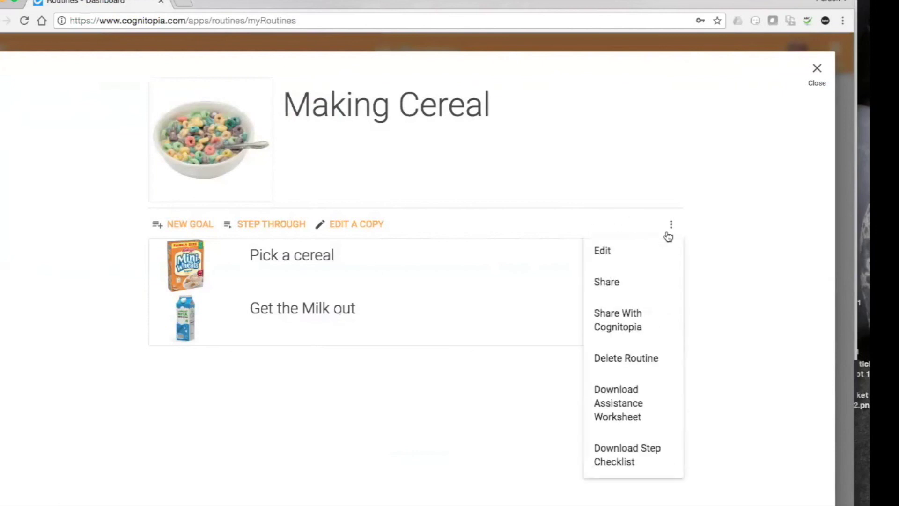
pyautogui.click(622, 250)
pyautogui.click(671, 225)
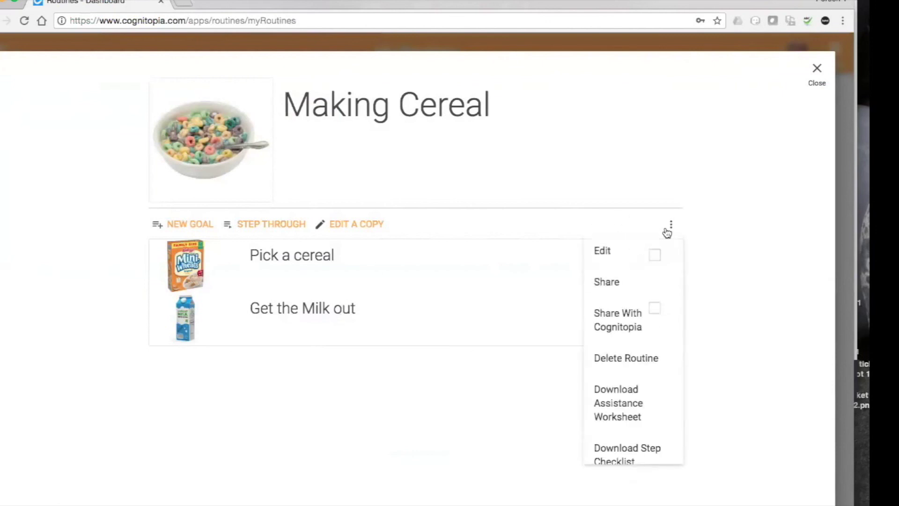
pyautogui.click(636, 258)
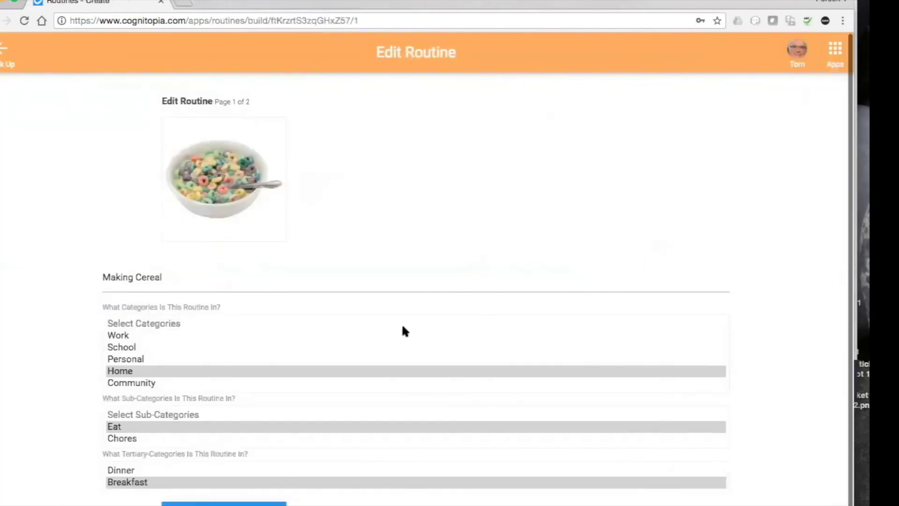
# On the steps page, add a new step named 'pour the milk' and open its video picker.
pyautogui.click(229, 503)
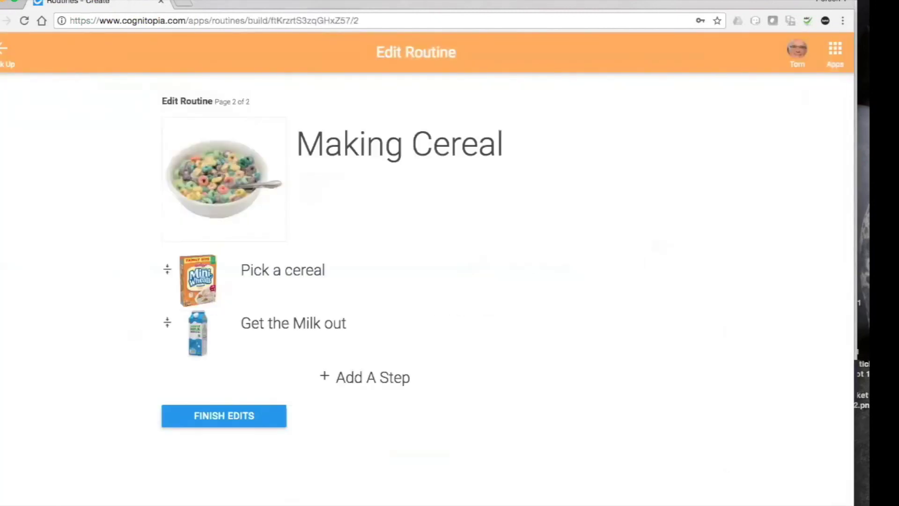
pyautogui.click(372, 377)
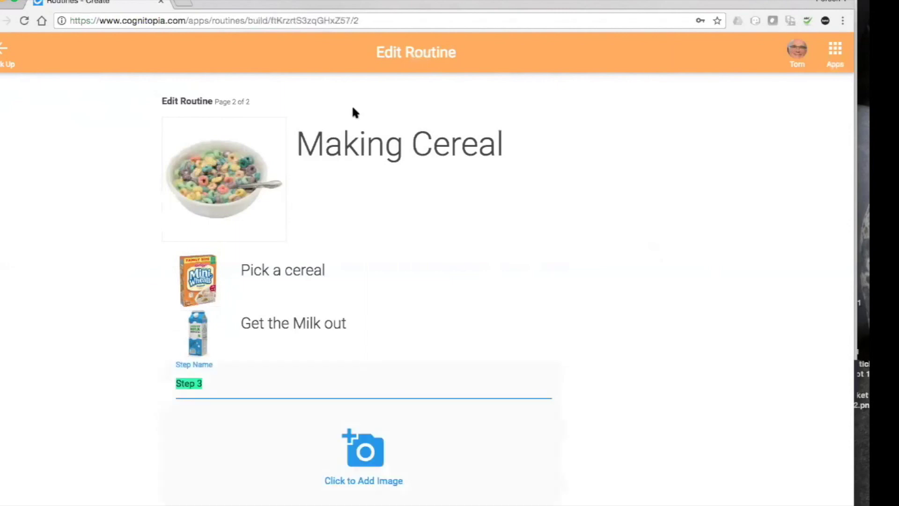
pyautogui.write('pour the mi')
pyautogui.press('BackSpace')
pyautogui.write('mild')
pyautogui.press('BackSpace')
pyautogui.write('k')
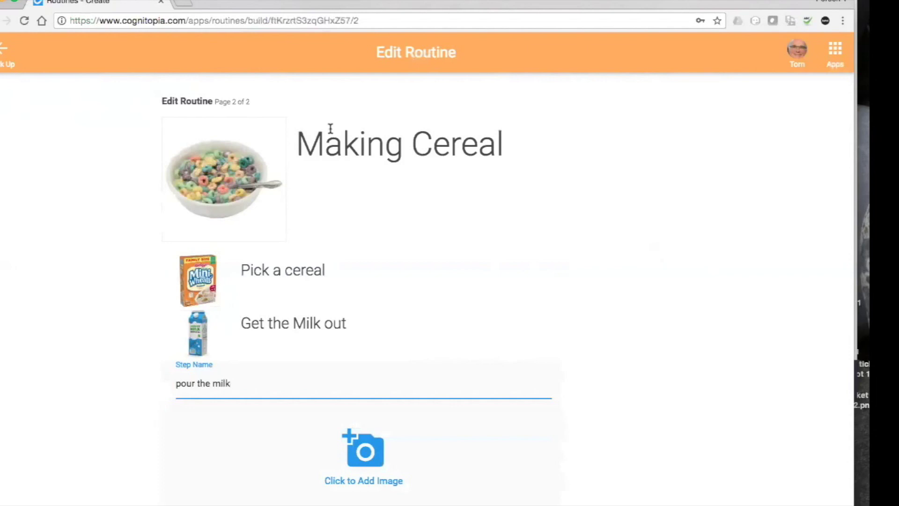
pyautogui.scroll(-5, 473, 415)
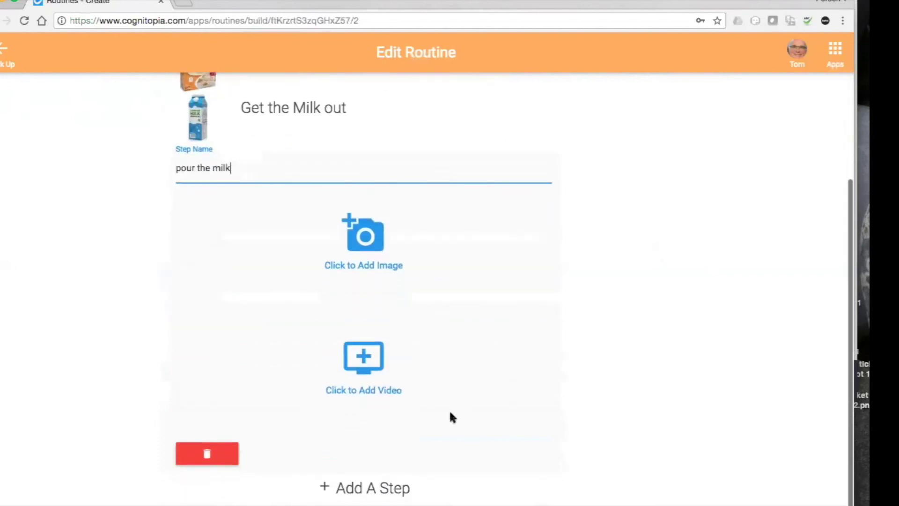
pyautogui.click(366, 356)
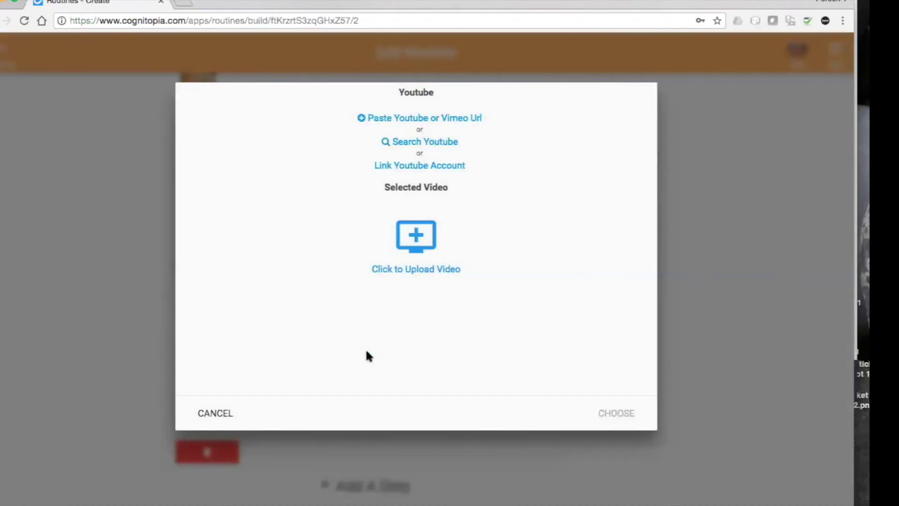
# Search YouTube for 'pouring mild' and look through the results.
pyautogui.click(430, 144)
pyautogui.click(343, 99)
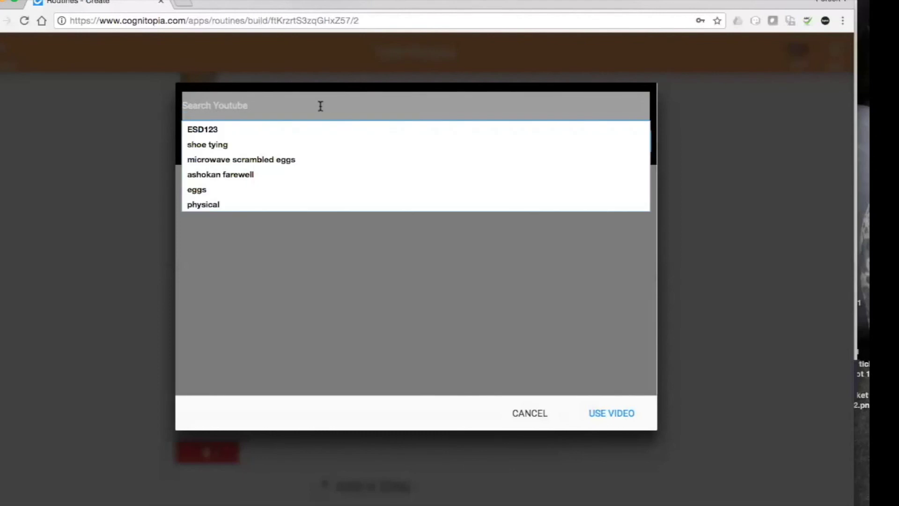
pyautogui.write('posit')
pyautogui.press('BackSpace')
pyautogui.press('BackSpace')
pyautogui.press('BackSpace')
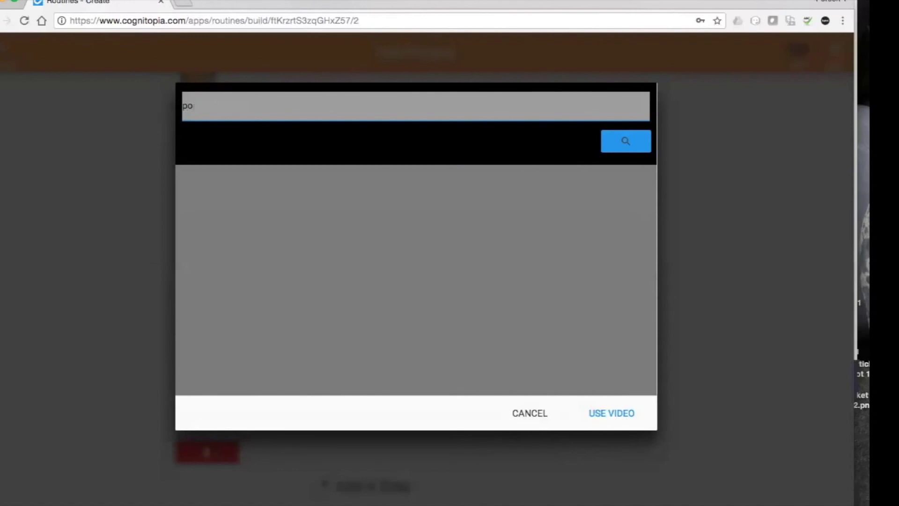
pyautogui.write('uring mild')
pyautogui.press('Return')
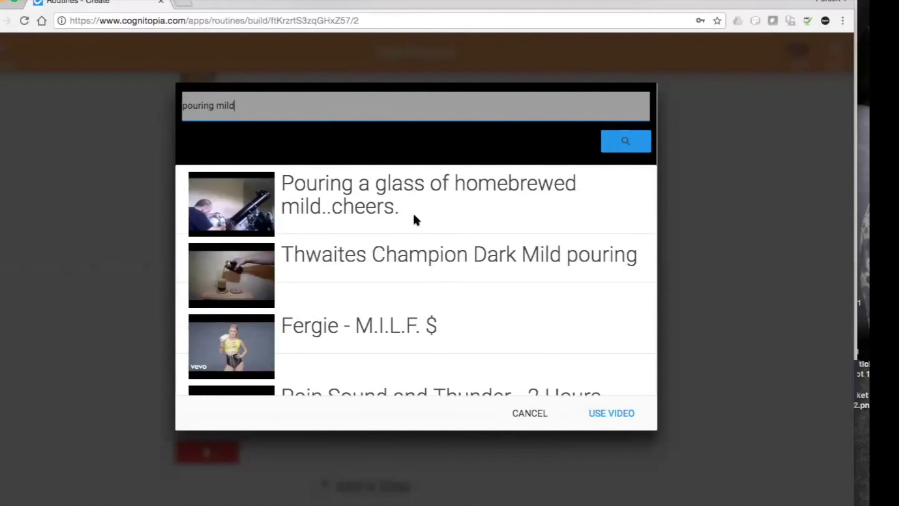
pyautogui.scroll(-8, 414, 216)
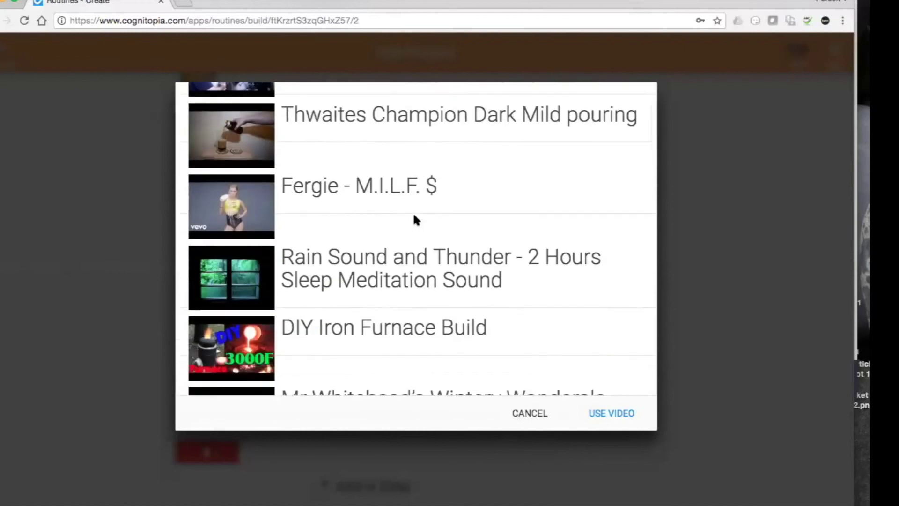
pyautogui.scroll(-3, 414, 220)
pyautogui.scroll(10, 414, 219)
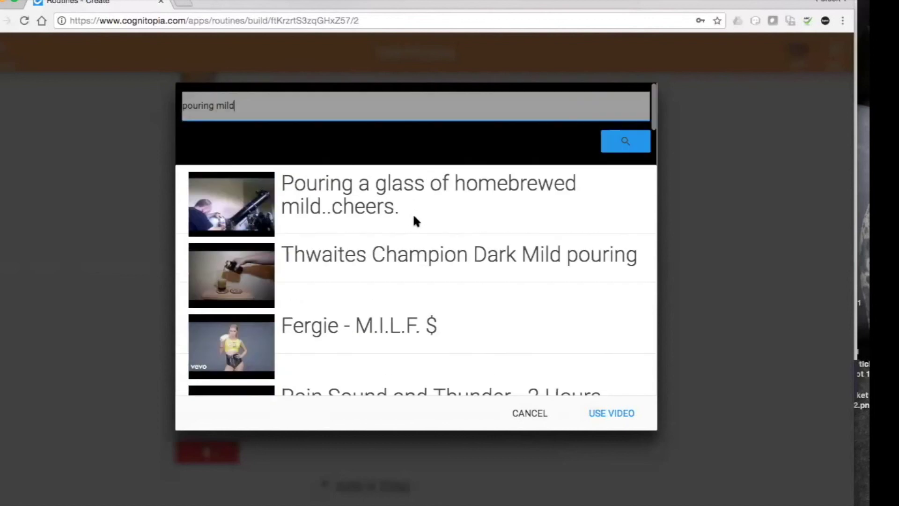
# Change the search to 'pouring milk' and select the video 'How To Pour a Glass of Milk'.
pyautogui.click(231, 105)
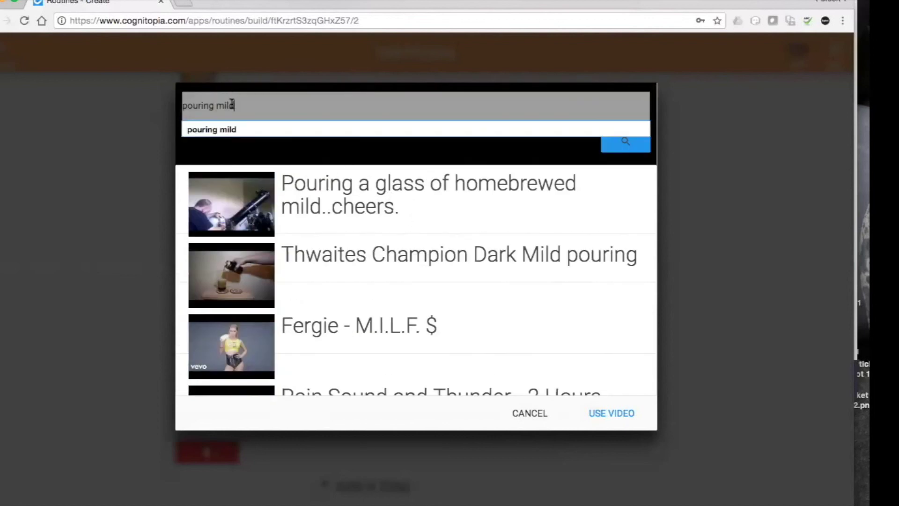
pyautogui.press('BackSpace')
pyautogui.write('k')
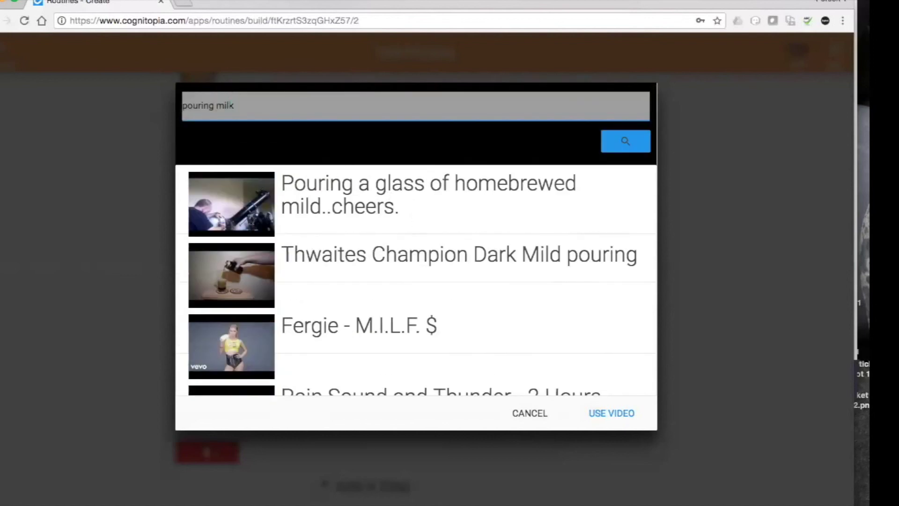
pyautogui.press('Return')
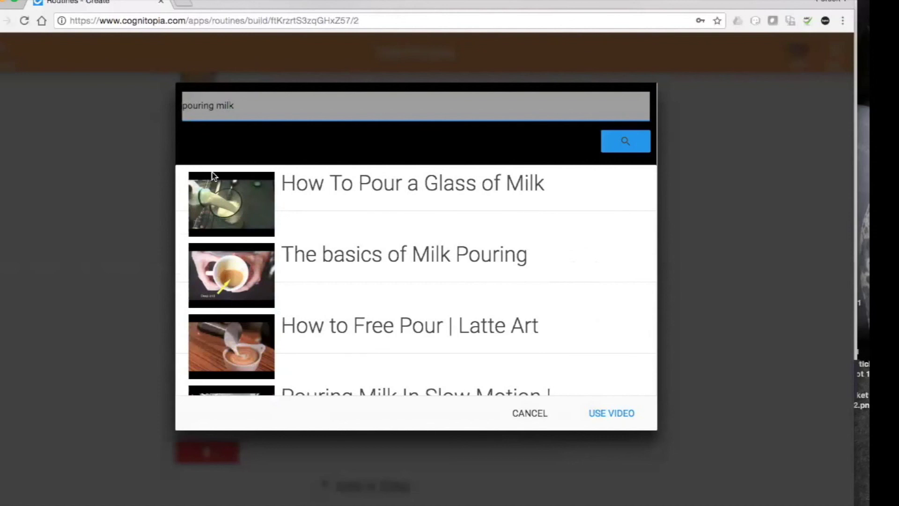
pyautogui.scroll(-1, 288, 290)
pyautogui.scroll(1, 287, 290)
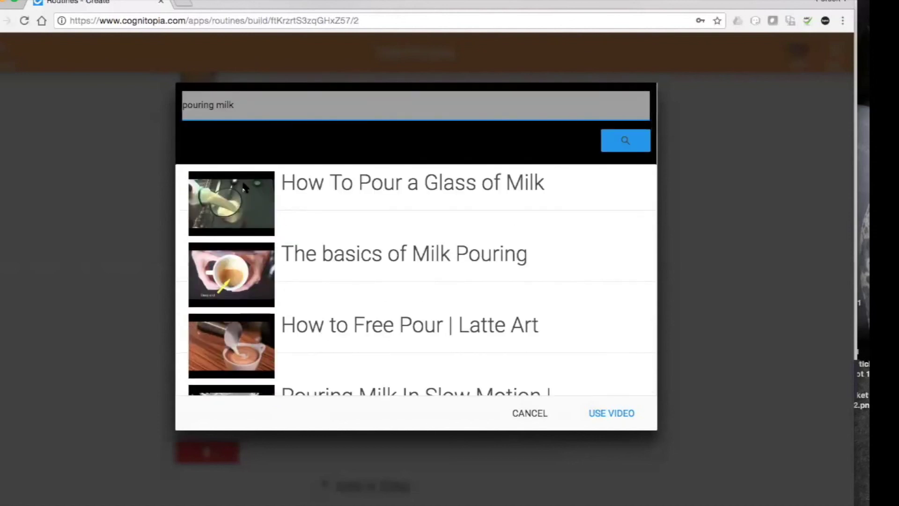
pyautogui.click(301, 183)
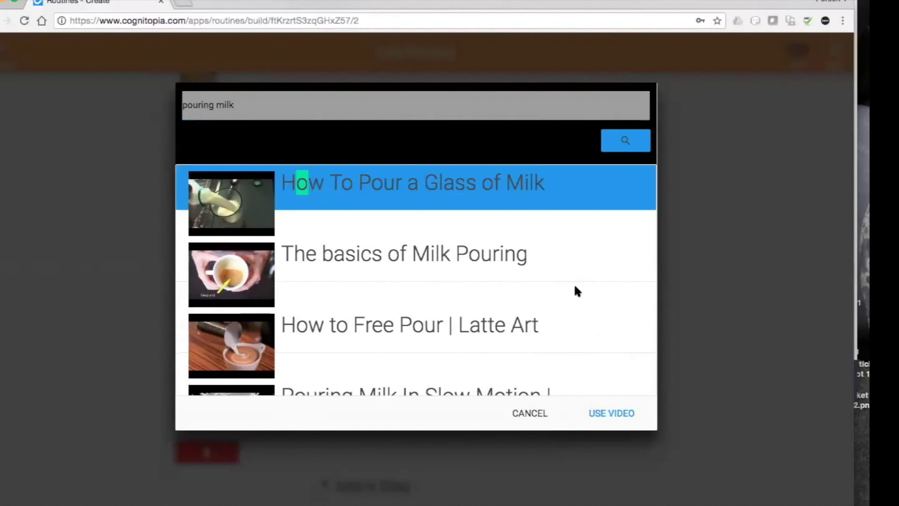
pyautogui.click(617, 414)
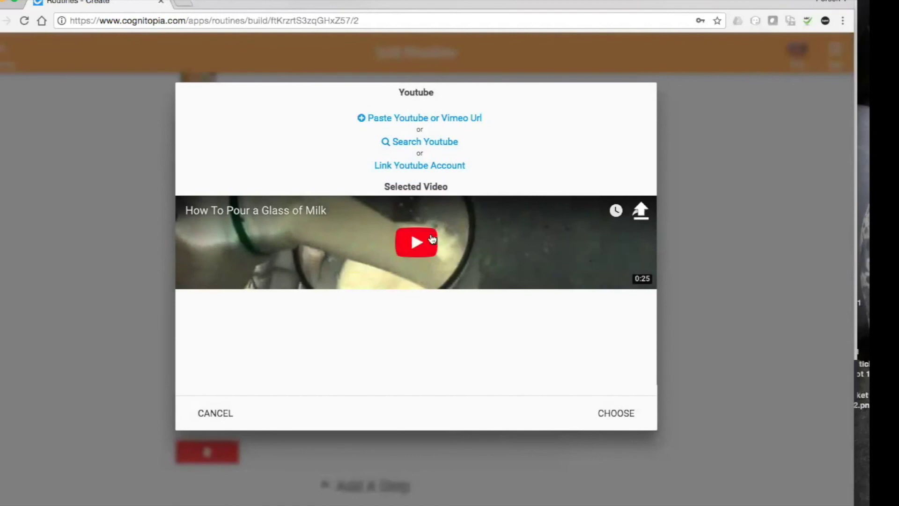
# Briefly preview the milk-pouring video, then attach it to the 'pour the milk' step.
pyautogui.click(416, 242)
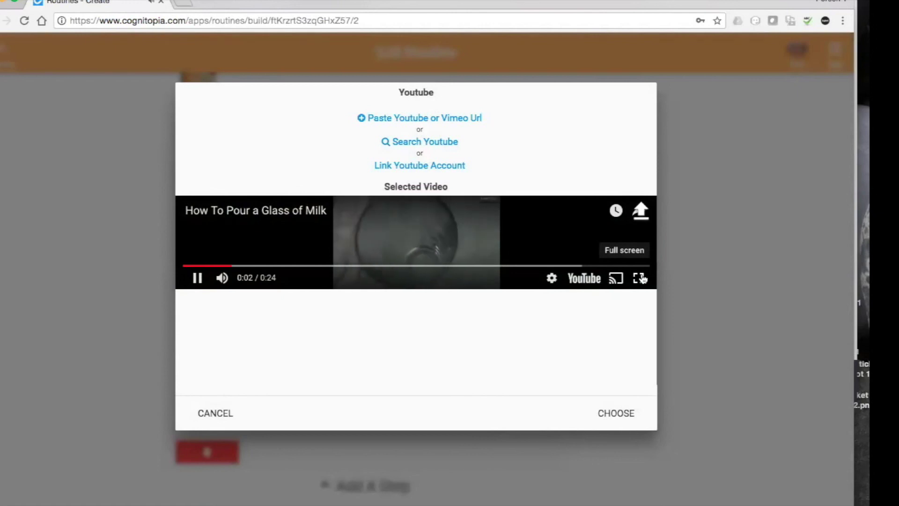
pyautogui.click(444, 238)
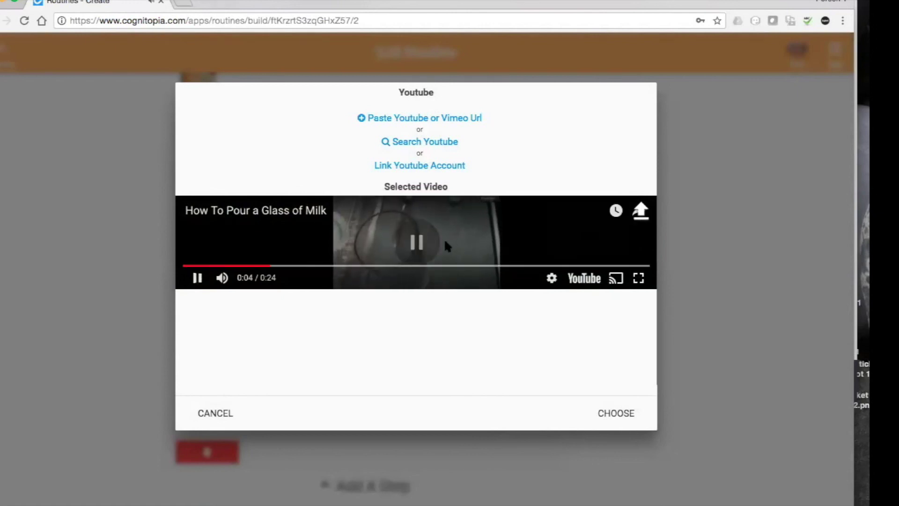
pyautogui.click(617, 413)
pyautogui.scroll(-3, 604, 323)
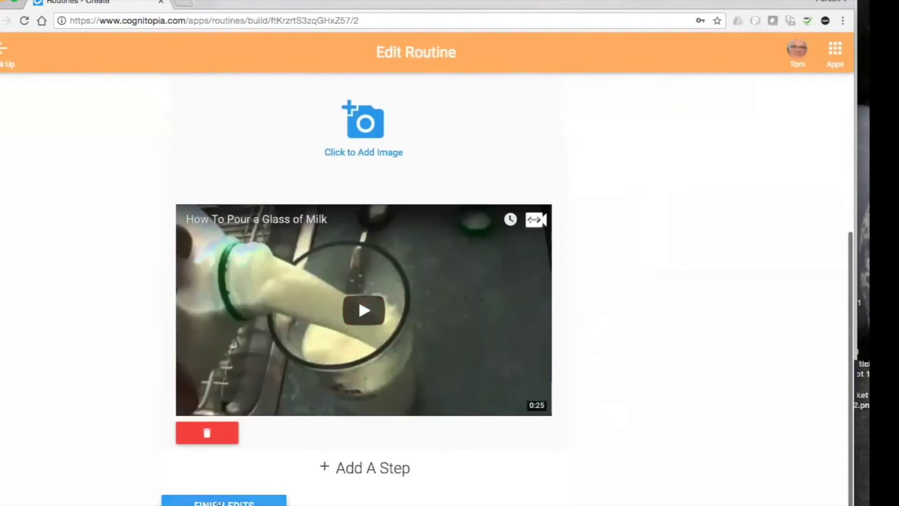
# Save Making Cereal, play its new milk video to verify it, then open the Personal category.
pyautogui.click(218, 502)
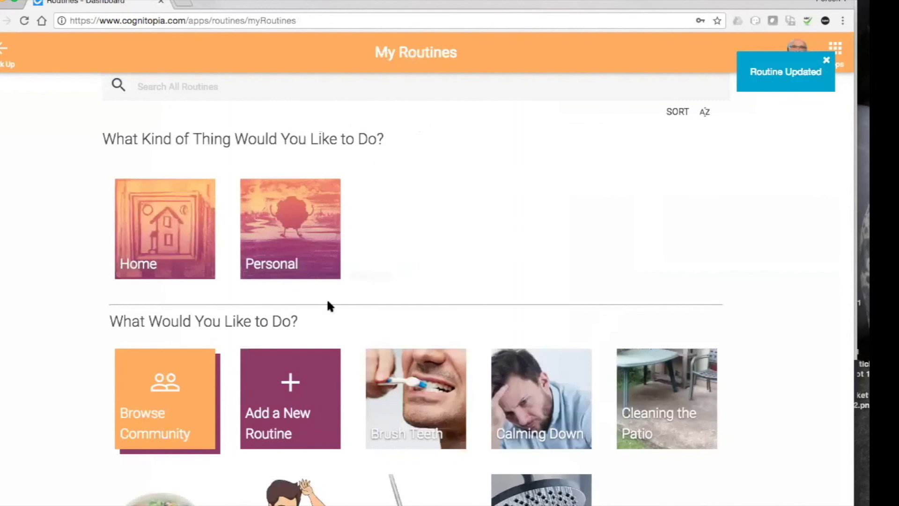
pyautogui.click(184, 494)
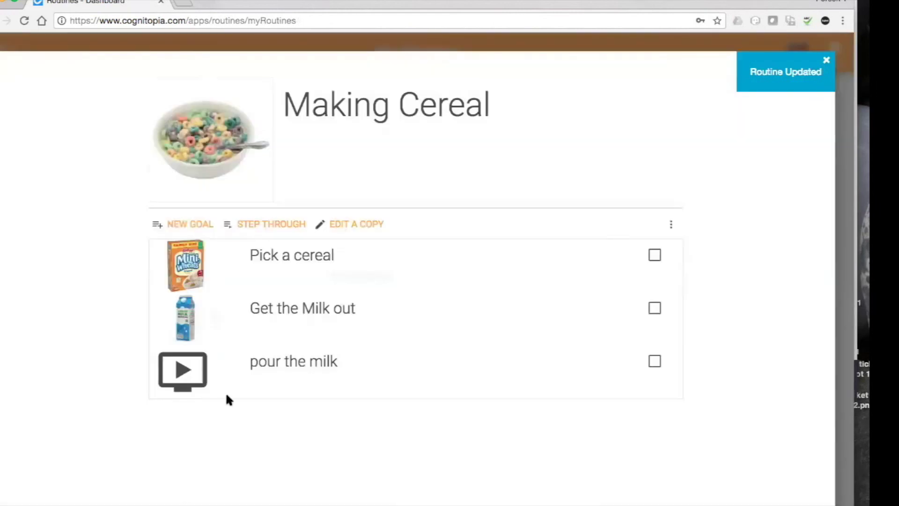
pyautogui.click(192, 367)
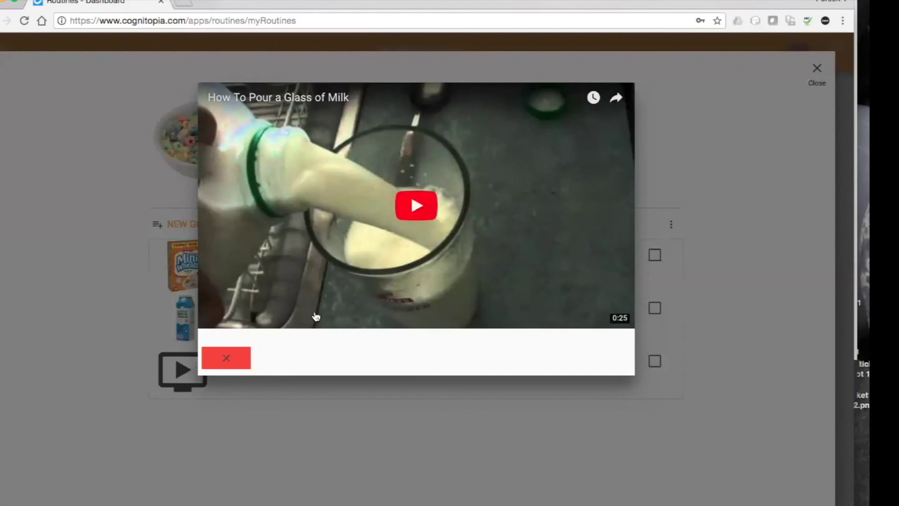
pyautogui.click(238, 358)
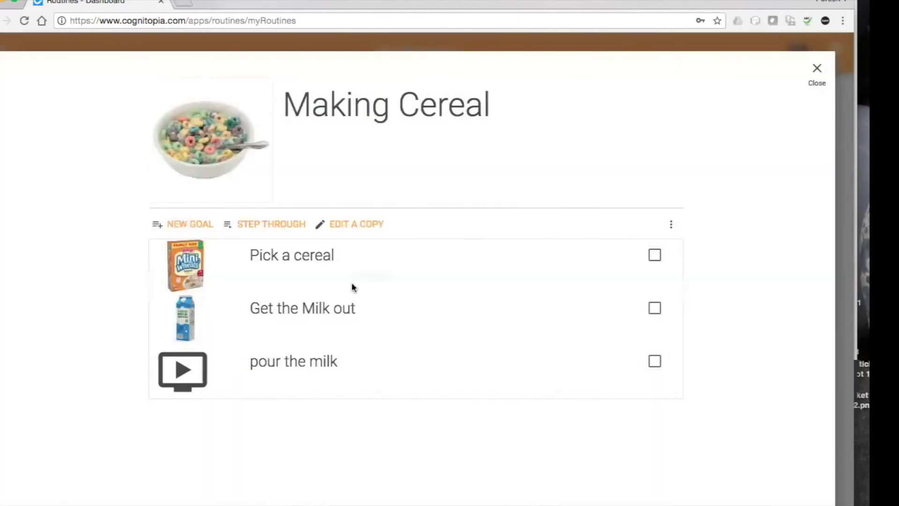
pyautogui.click(817, 71)
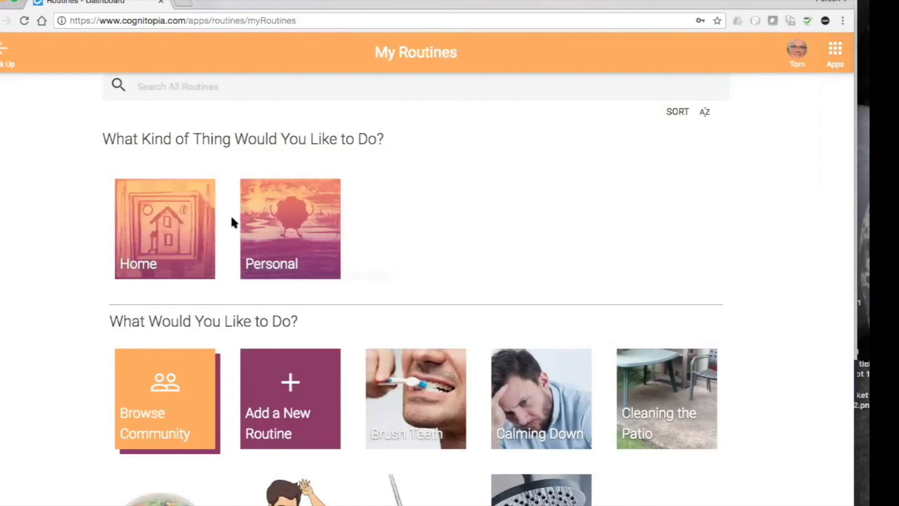
pyautogui.click(283, 224)
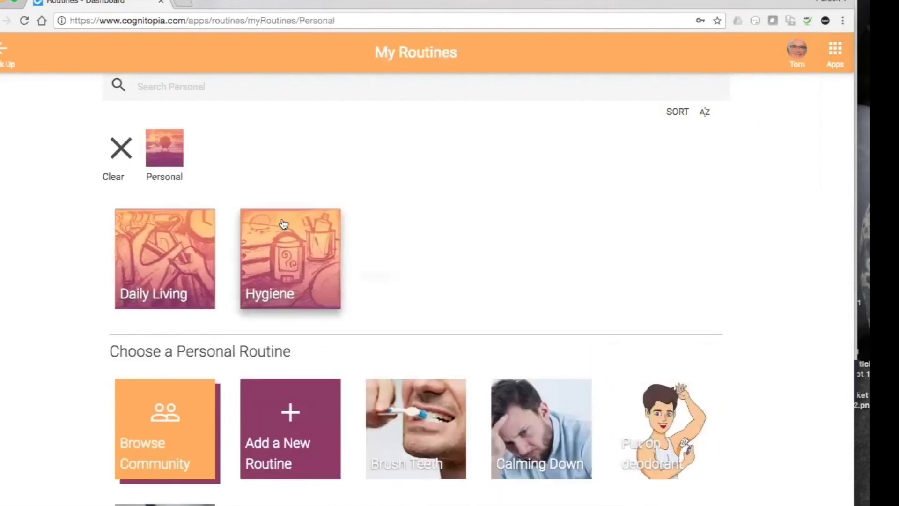
# Open the Take a Daily Shower routine and start a new goal from it.
pyautogui.scroll(-3, 606, 259)
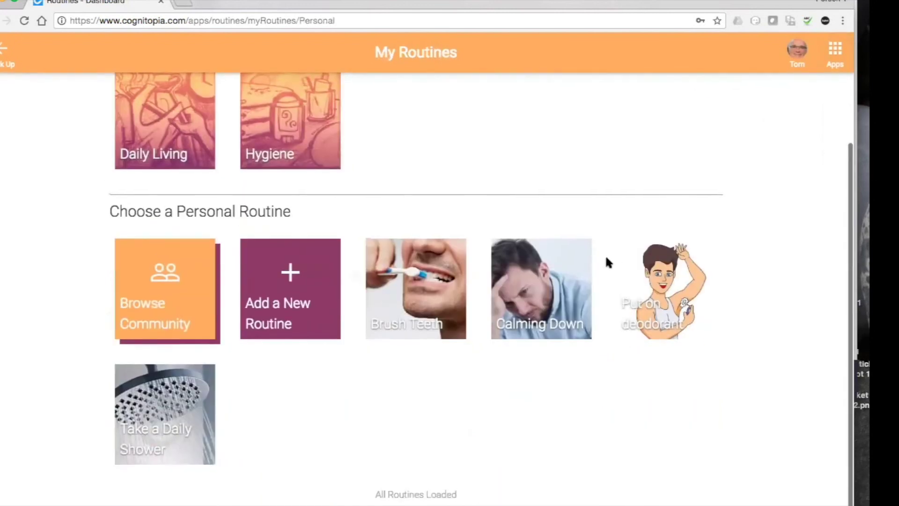
pyautogui.click(189, 389)
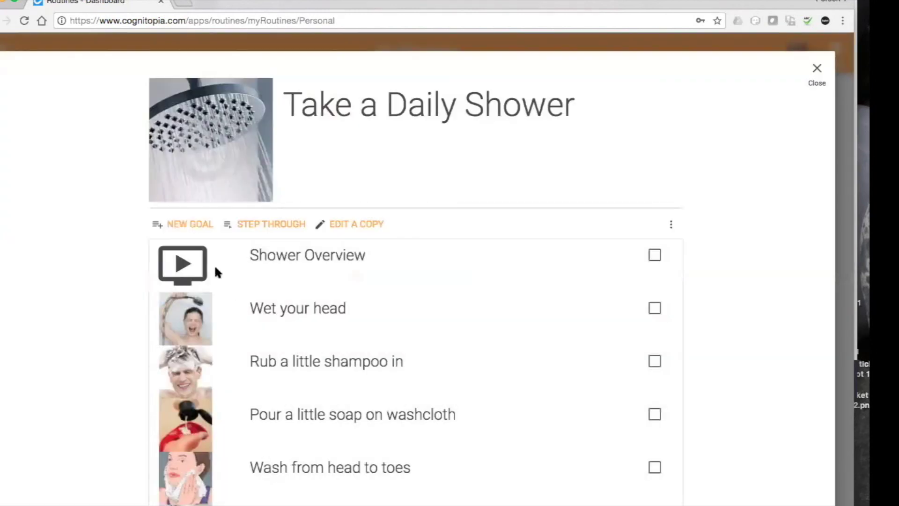
pyautogui.click(178, 225)
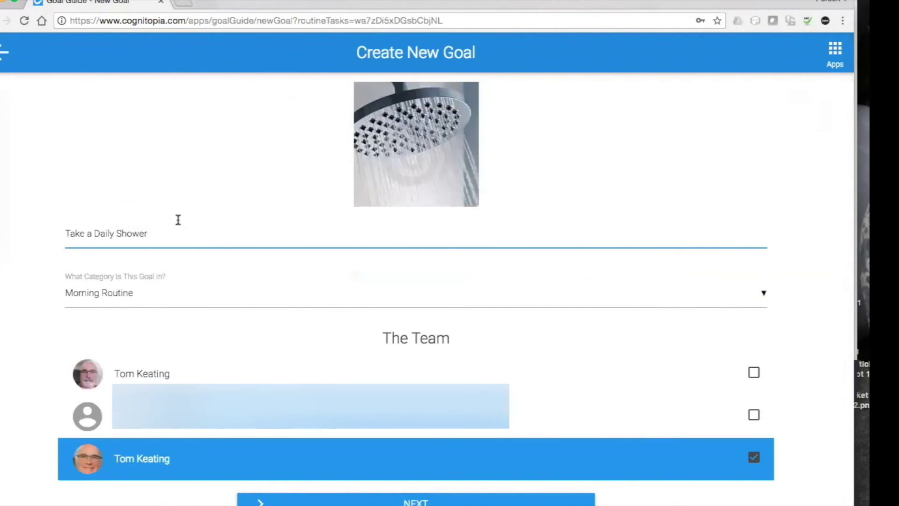
# Create a new goal category named Health and give it the orange colour.
pyautogui.click(189, 300)
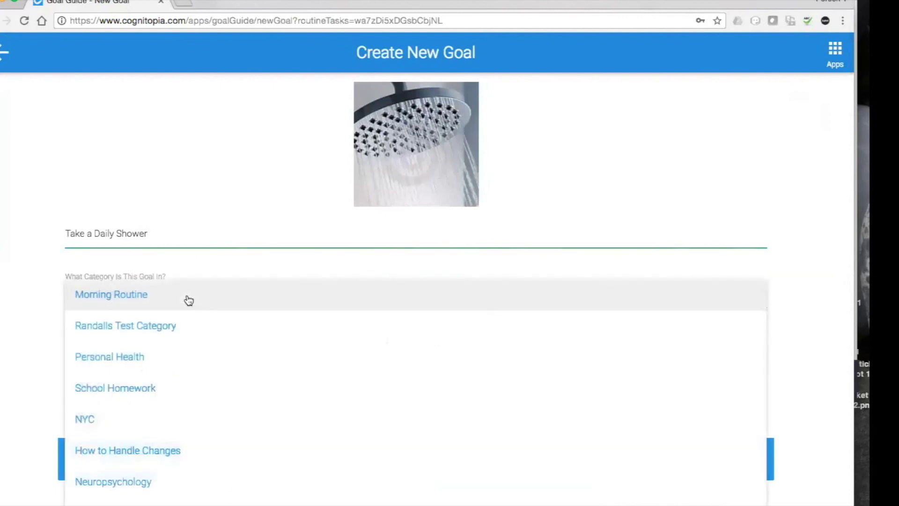
pyautogui.scroll(-4, 190, 295)
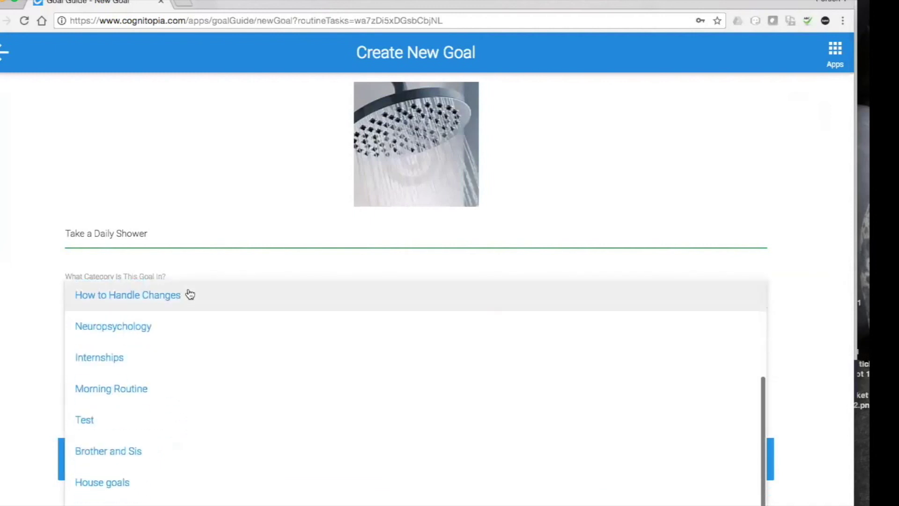
pyautogui.click(140, 492)
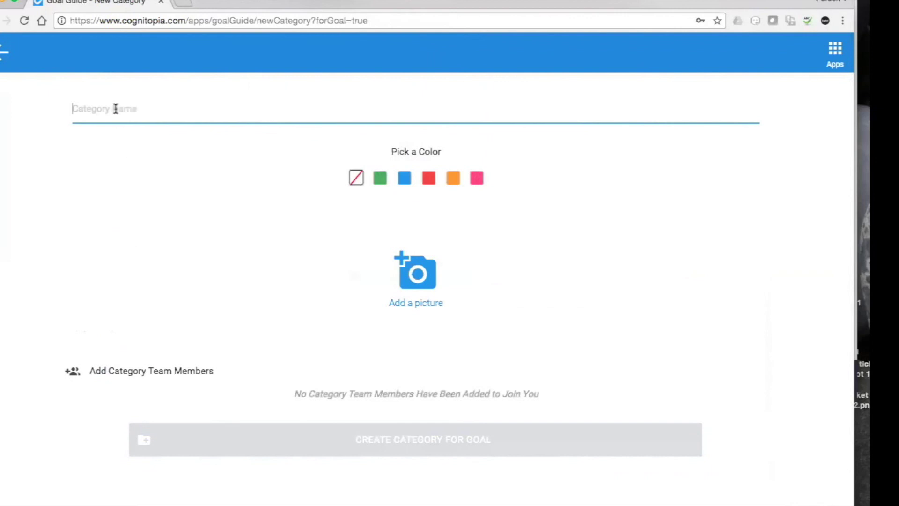
pyautogui.click(114, 110)
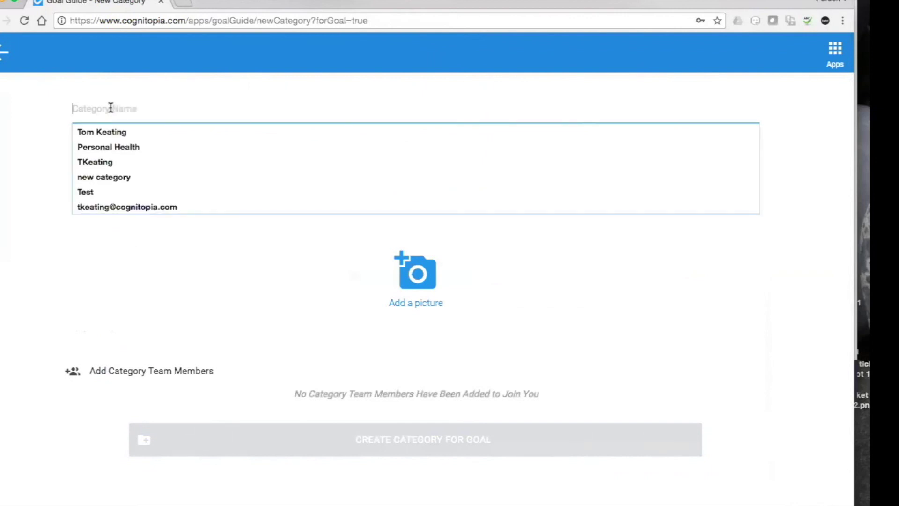
pyautogui.write('H')
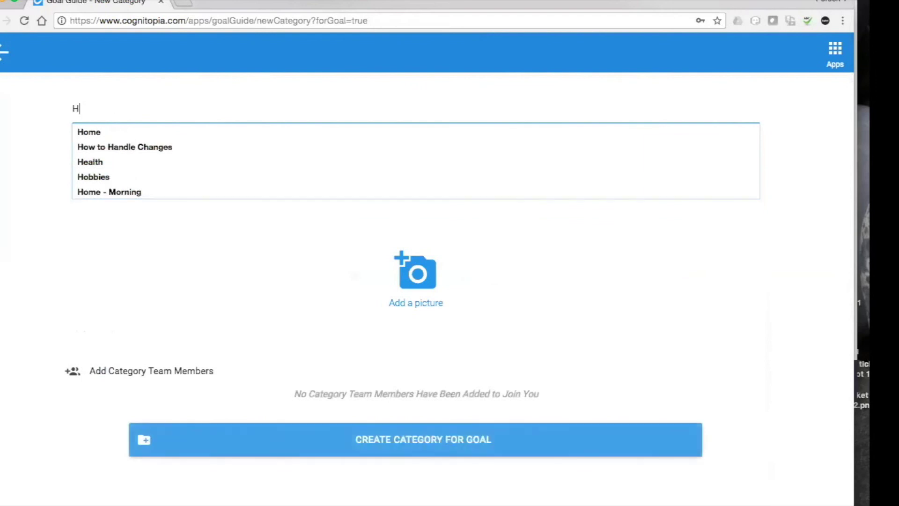
pyautogui.write('ealth')
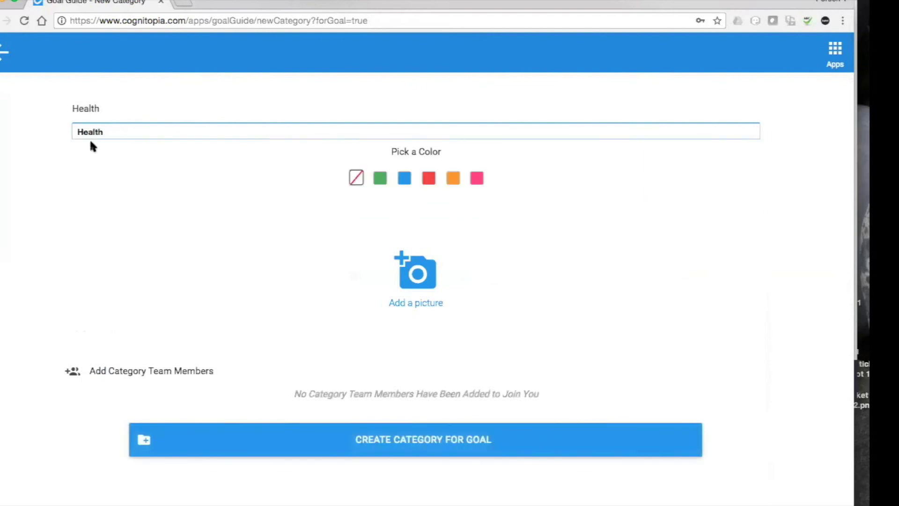
pyautogui.click(94, 134)
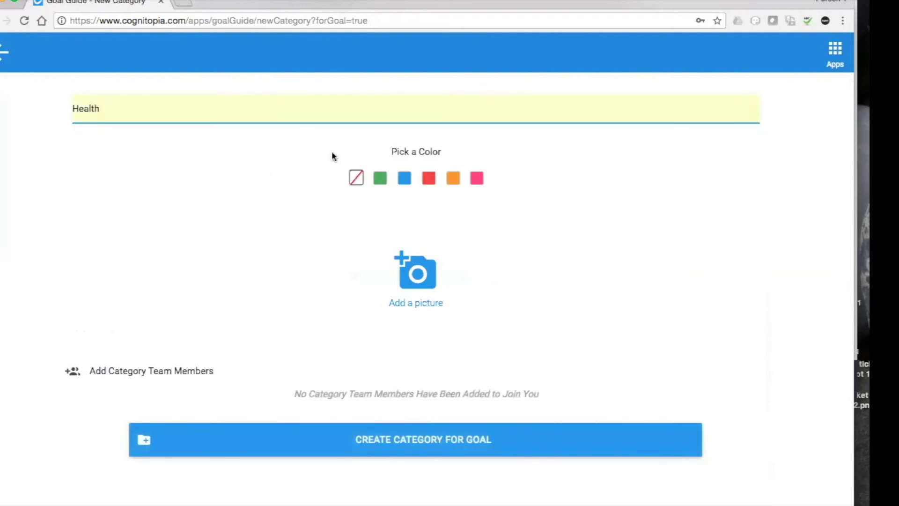
pyautogui.click(452, 179)
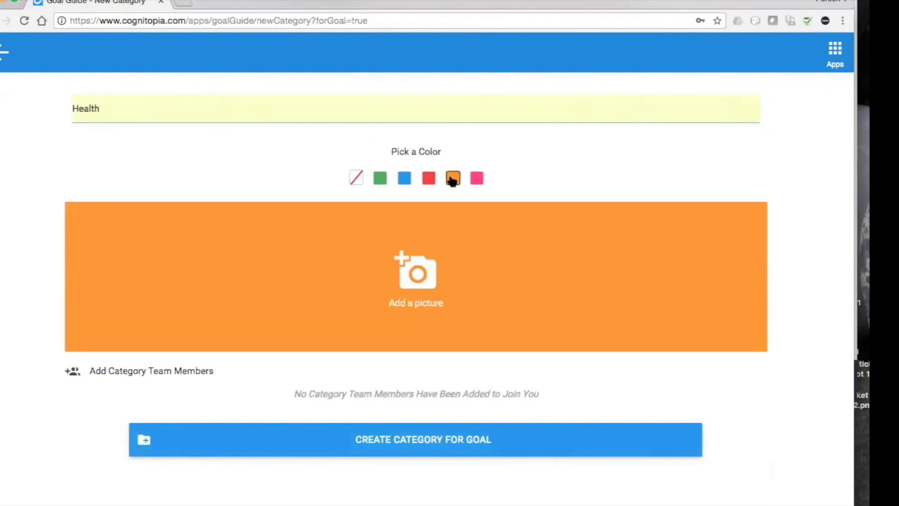
# Search Google images for 'Health' and pick the colourful wellness-circles picture.
pyautogui.click(421, 276)
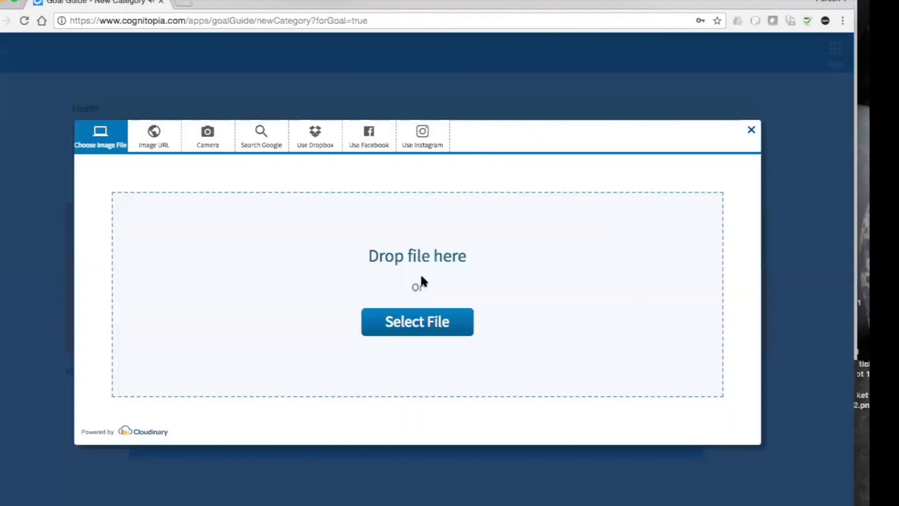
pyautogui.click(275, 132)
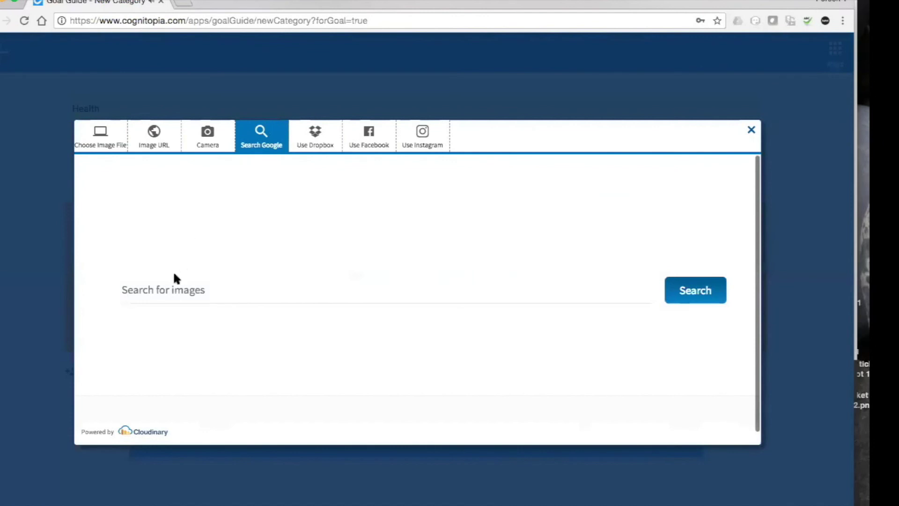
pyautogui.click(169, 290)
pyautogui.write('Health')
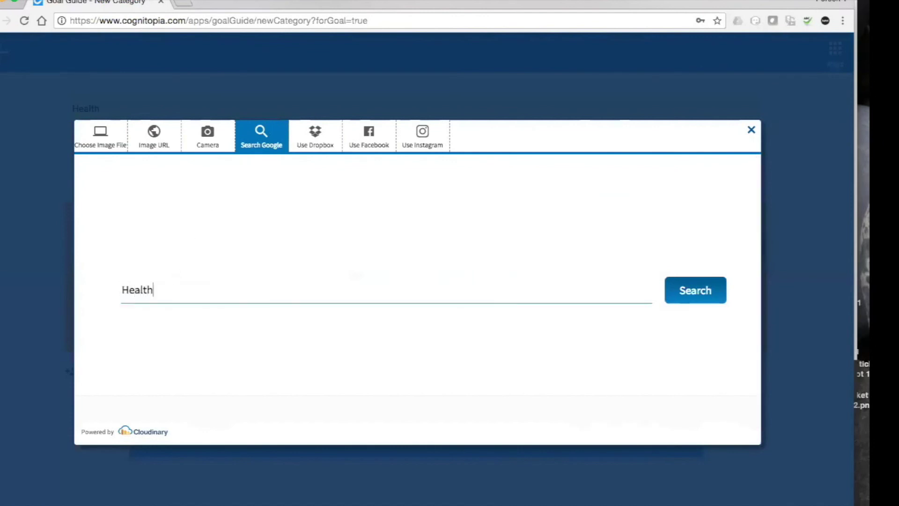
pyautogui.click(693, 290)
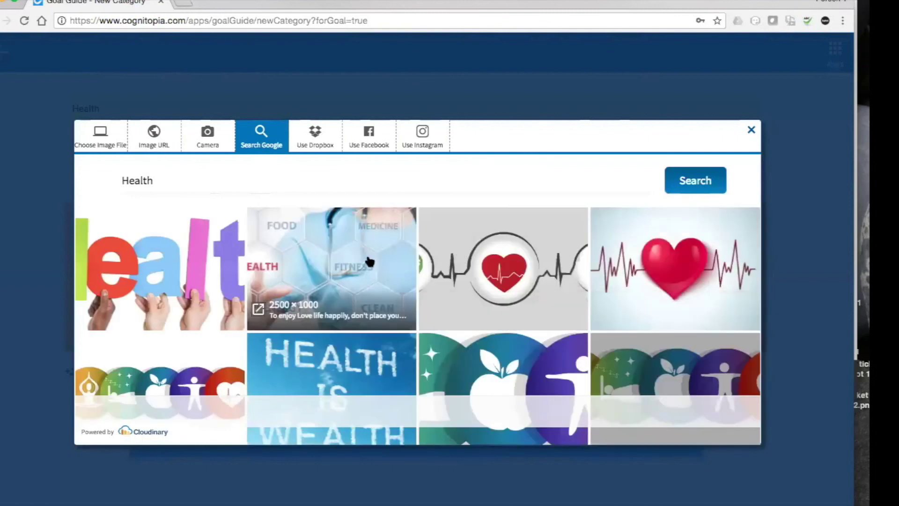
pyautogui.scroll(-2, 367, 260)
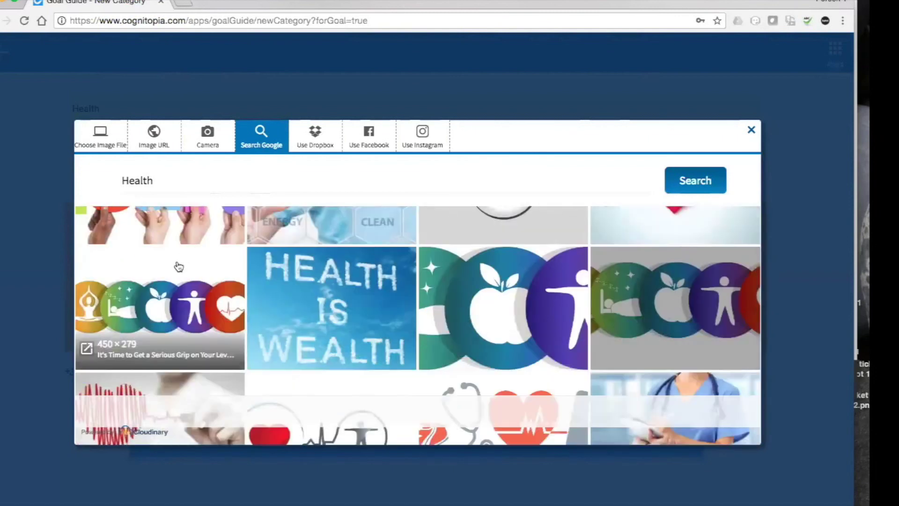
pyautogui.click(177, 265)
# Upload that picture, create the Health category, and continue to the goal details.
pyautogui.click(418, 418)
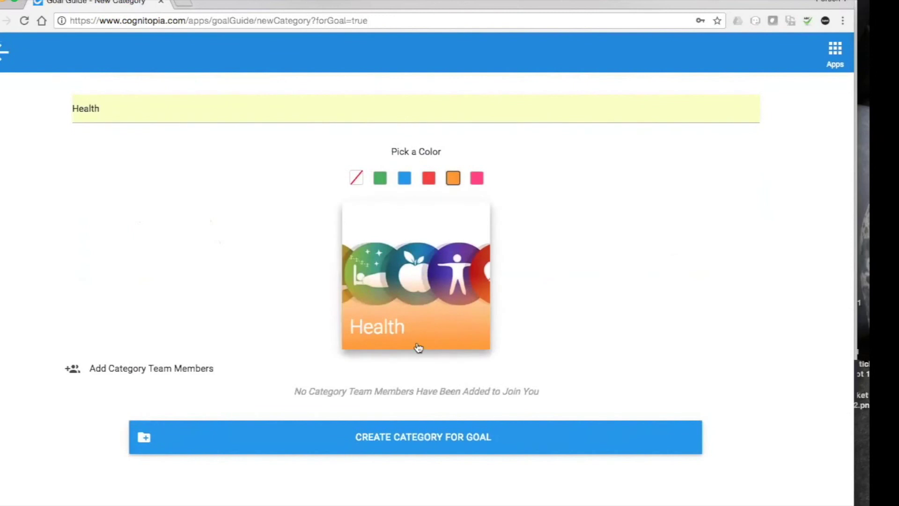
pyautogui.click(414, 435)
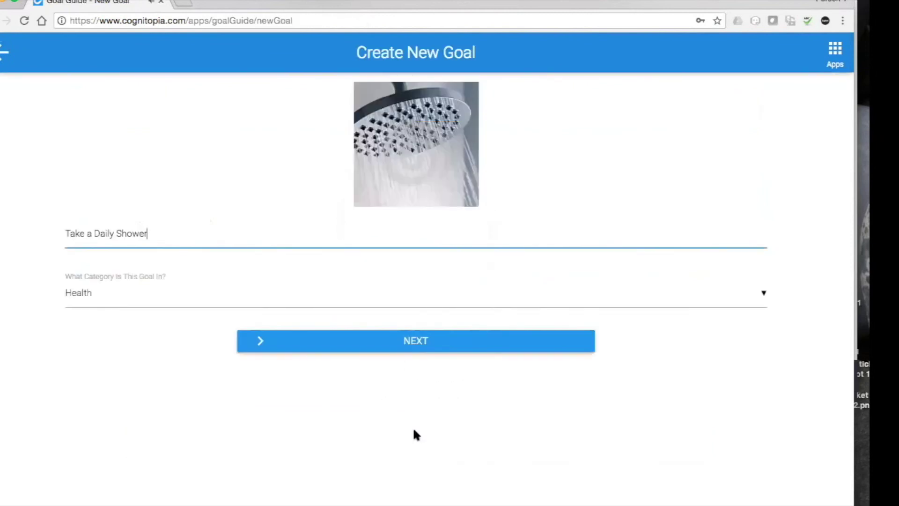
pyautogui.click(399, 338)
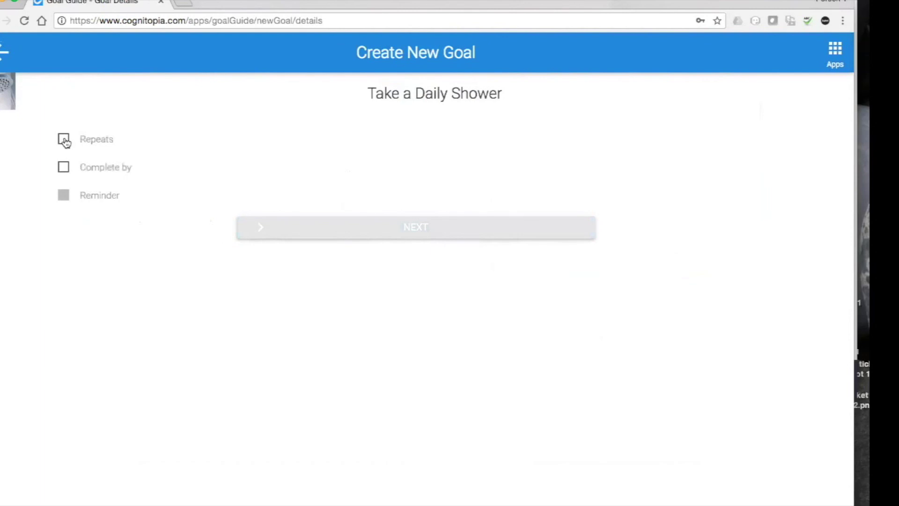
# Make the goal repeat daily at 7:00 AM with an MMS reminder 10 minutes before.
pyautogui.click(64, 139)
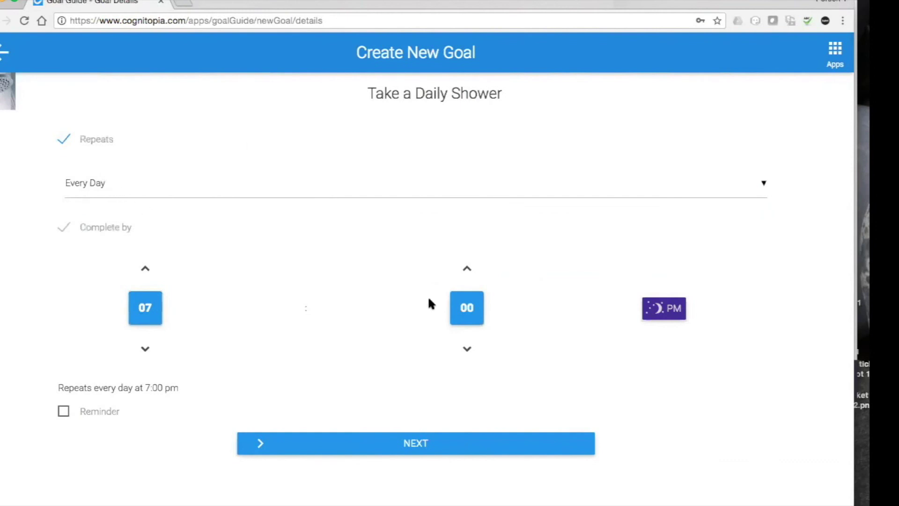
pyautogui.click(663, 310)
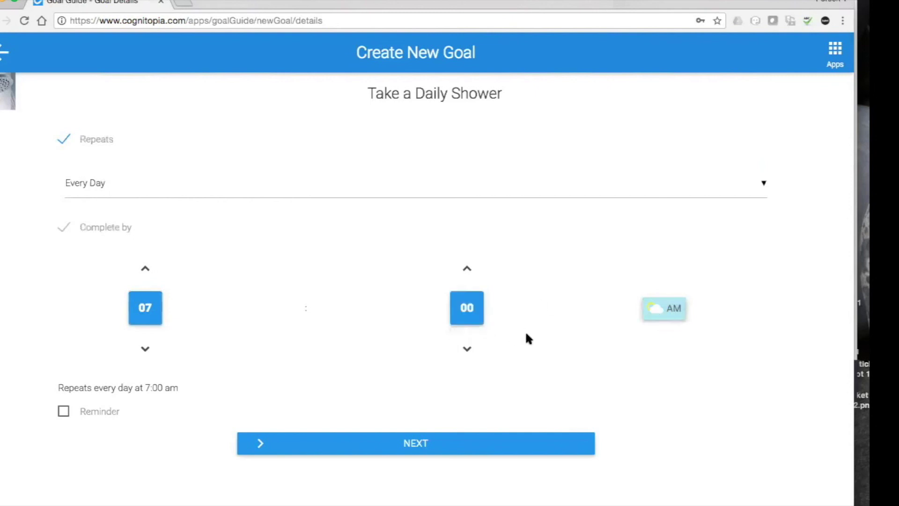
pyautogui.click(64, 412)
pyautogui.scroll(-3, 277, 335)
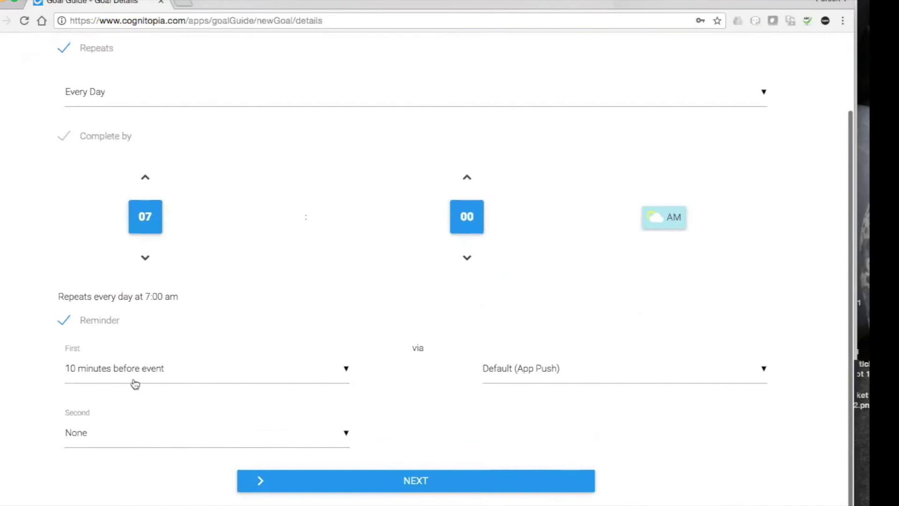
pyautogui.click(618, 369)
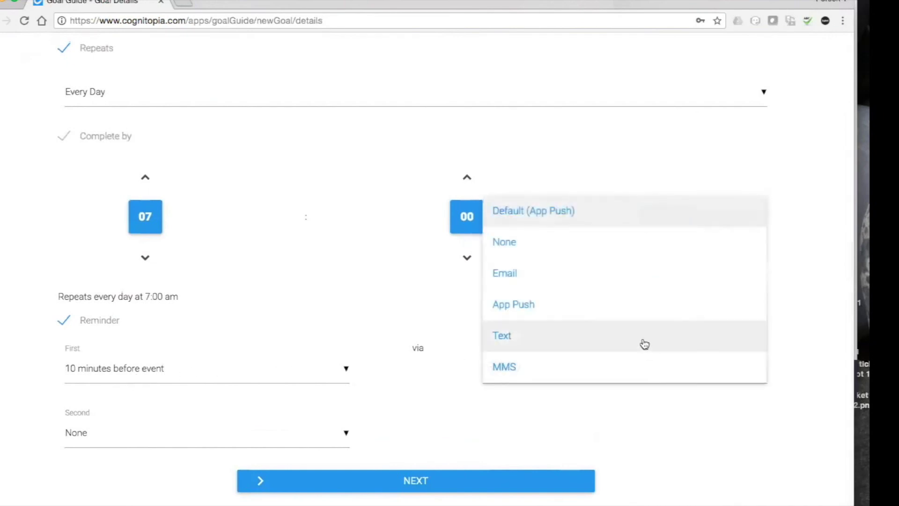
pyautogui.click(635, 366)
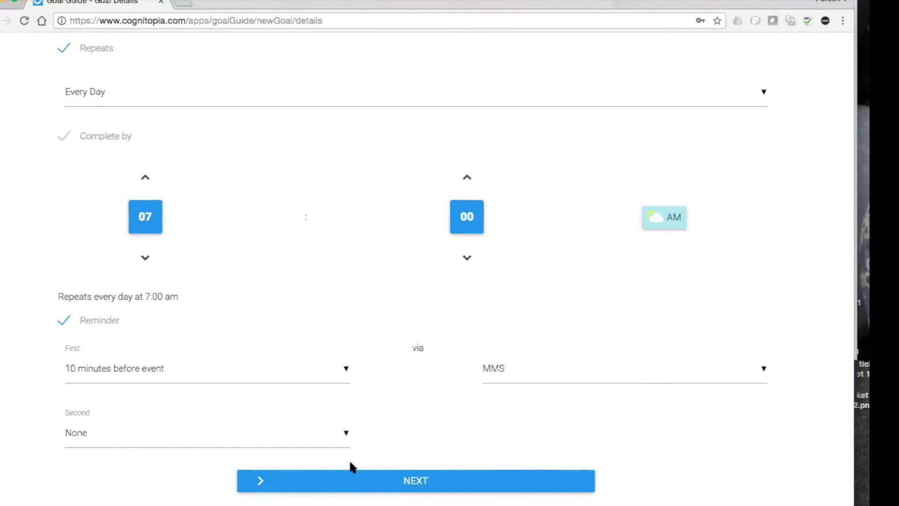
pyautogui.click(365, 476)
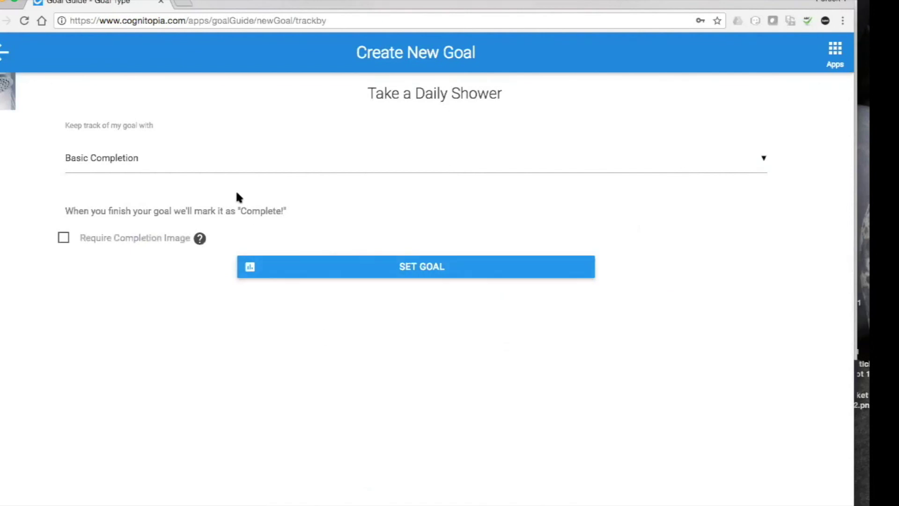
pyautogui.click(237, 172)
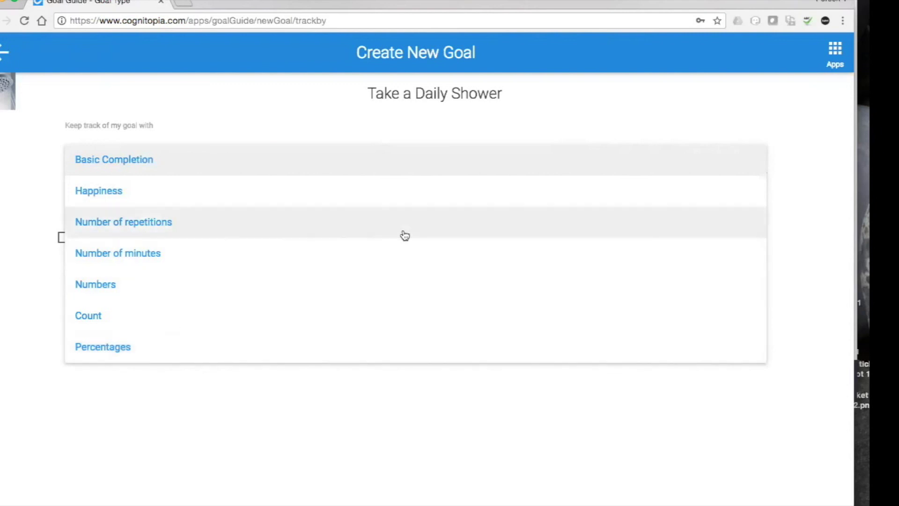
pyautogui.click(299, 165)
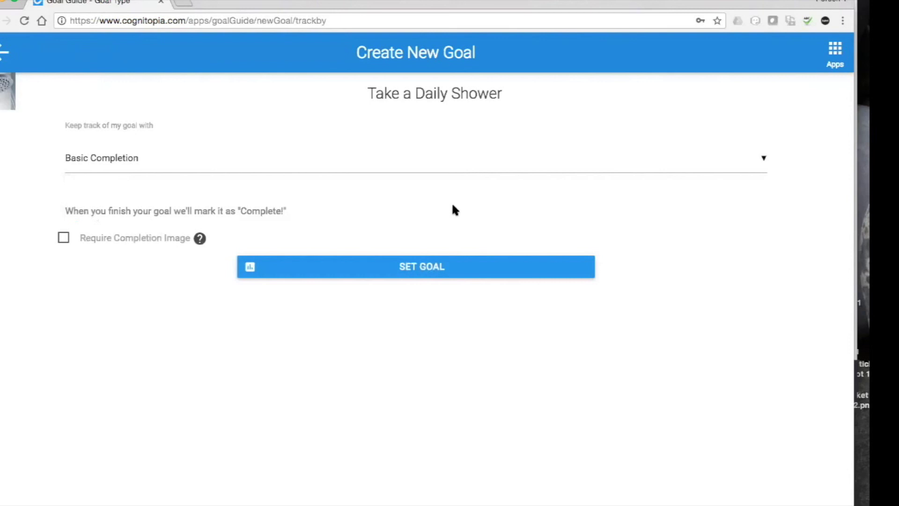
# Save and confirm the new Take a Daily Shower goal, then open the first shower goal.
pyautogui.click(434, 267)
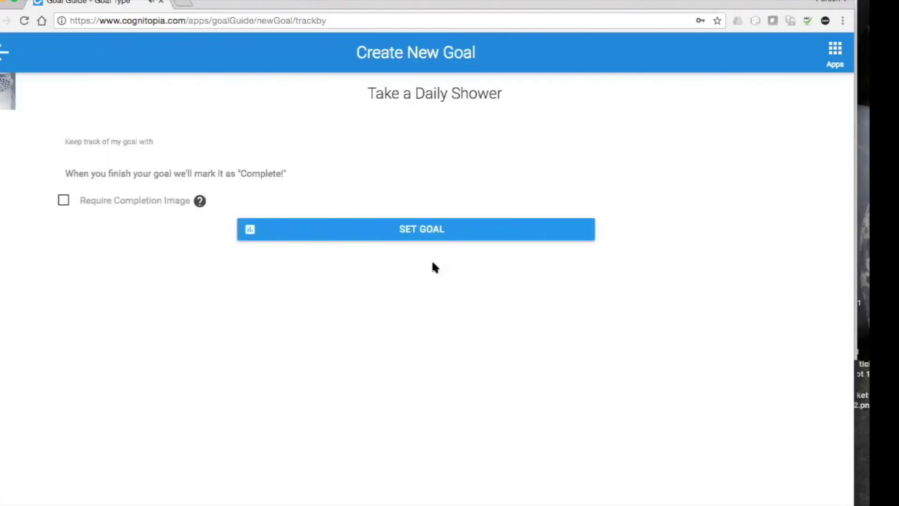
pyautogui.click(436, 230)
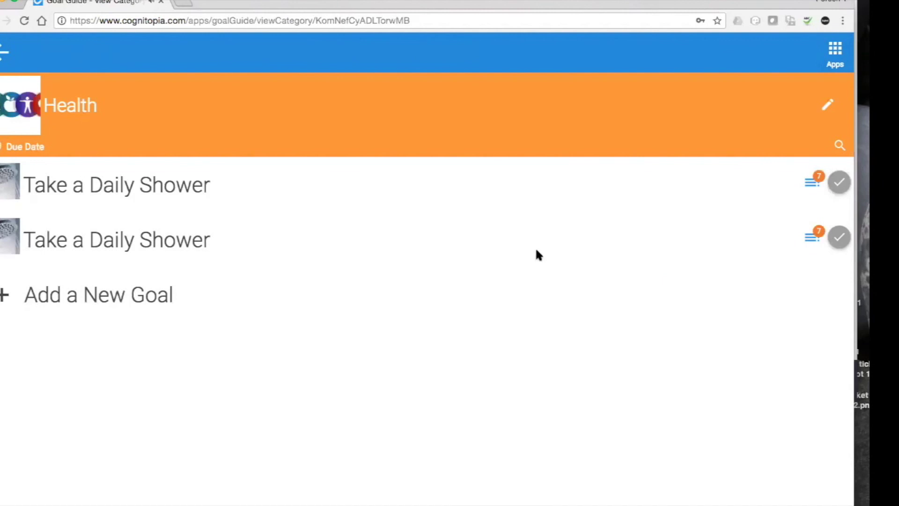
pyautogui.click(60, 189)
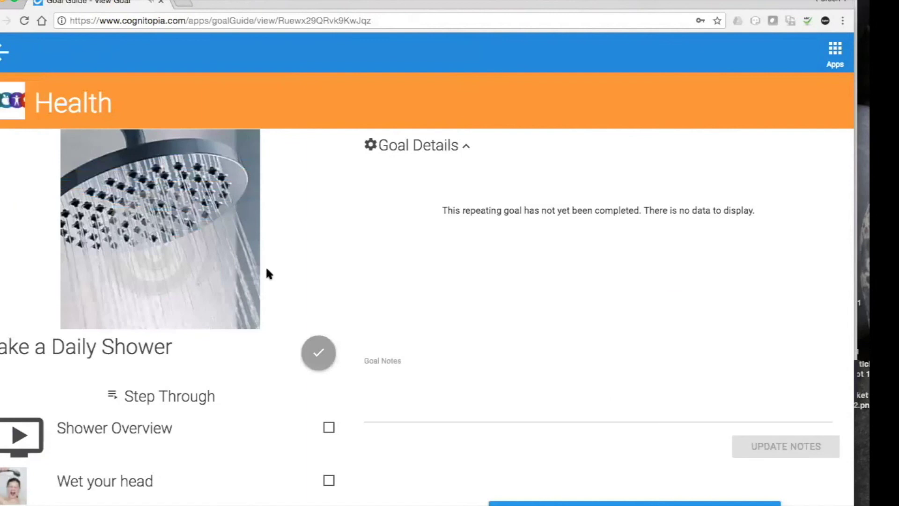
# Check off Shower Overview, Wet your head and Rub a little shampoo in, then attempt completing the goal.
pyautogui.scroll(-3, 266, 270)
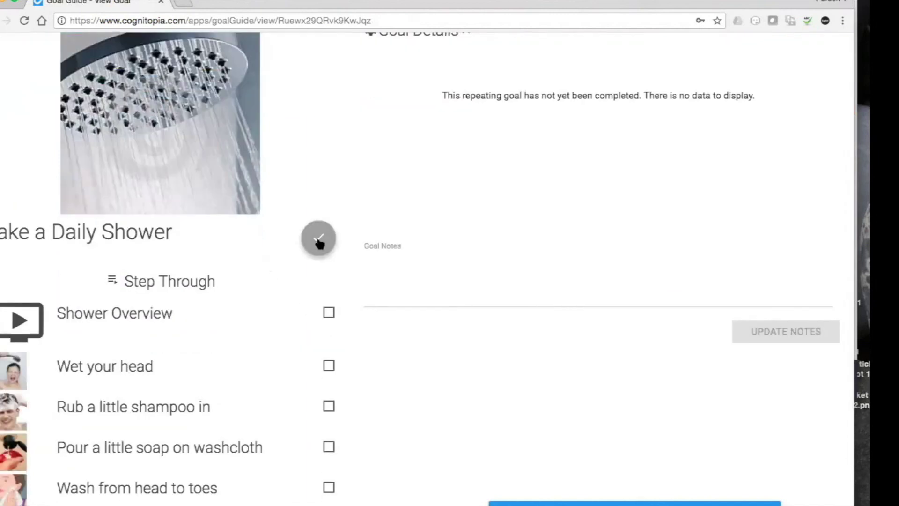
pyautogui.scroll(-2, 231, 281)
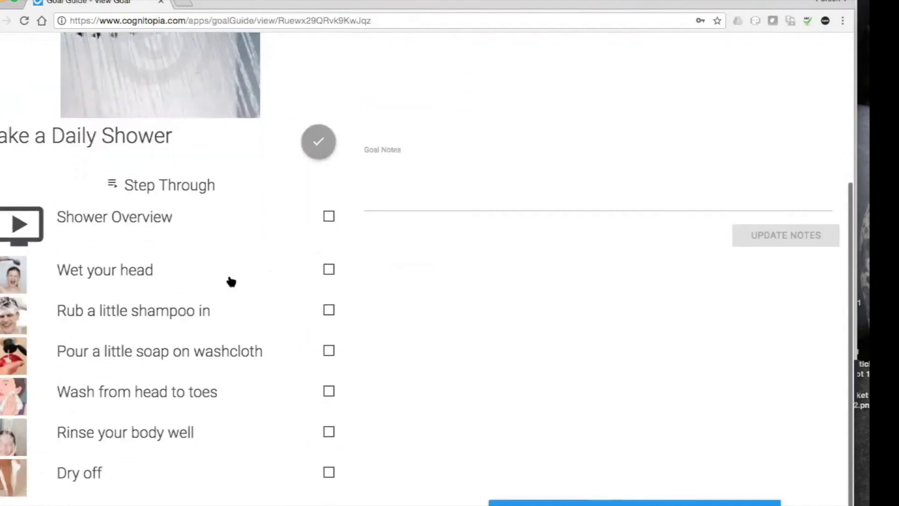
pyautogui.click(329, 217)
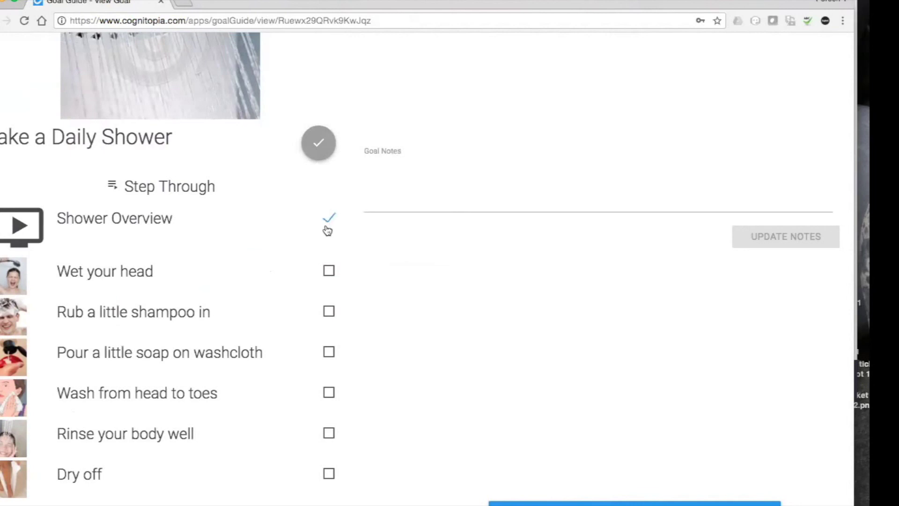
pyautogui.click(329, 272)
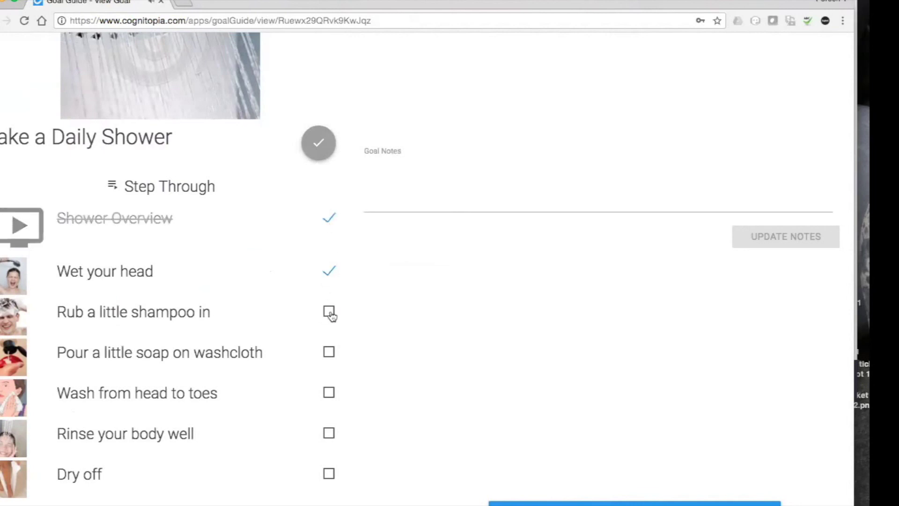
pyautogui.click(330, 315)
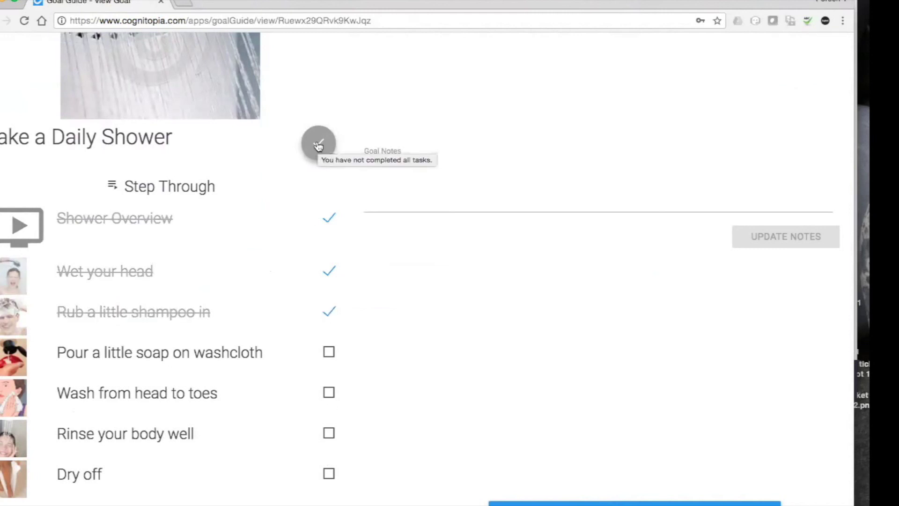
pyautogui.scroll(3, 317, 144)
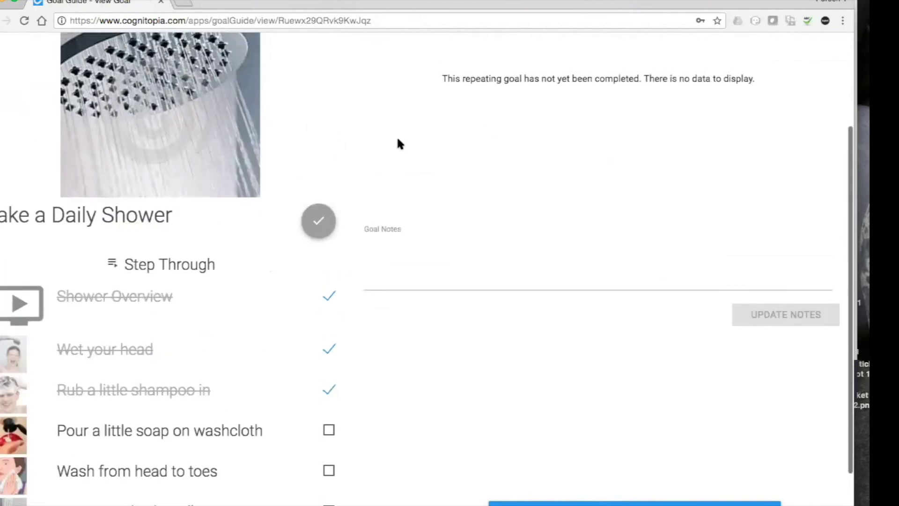
pyautogui.click(317, 221)
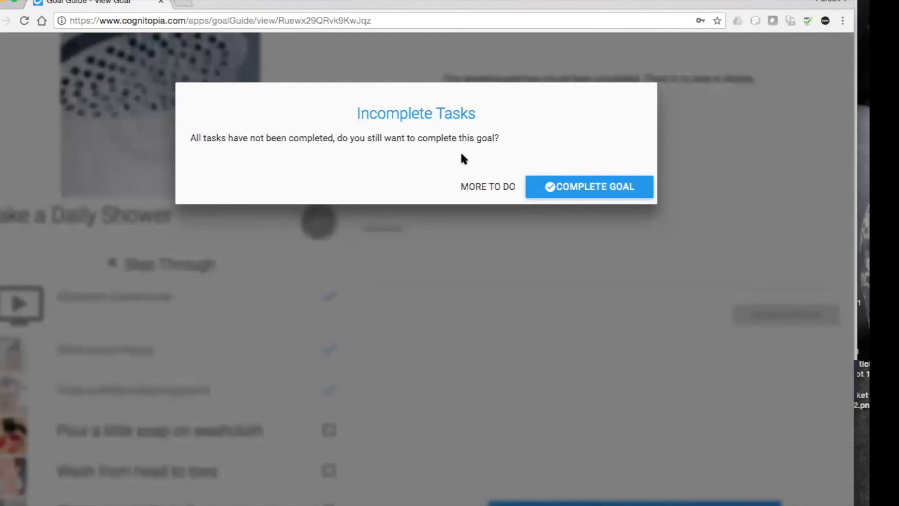
# Complete the shower goal for Apr 16 despite unfinished steps, view its progress chart, and go back.
pyautogui.click(585, 186)
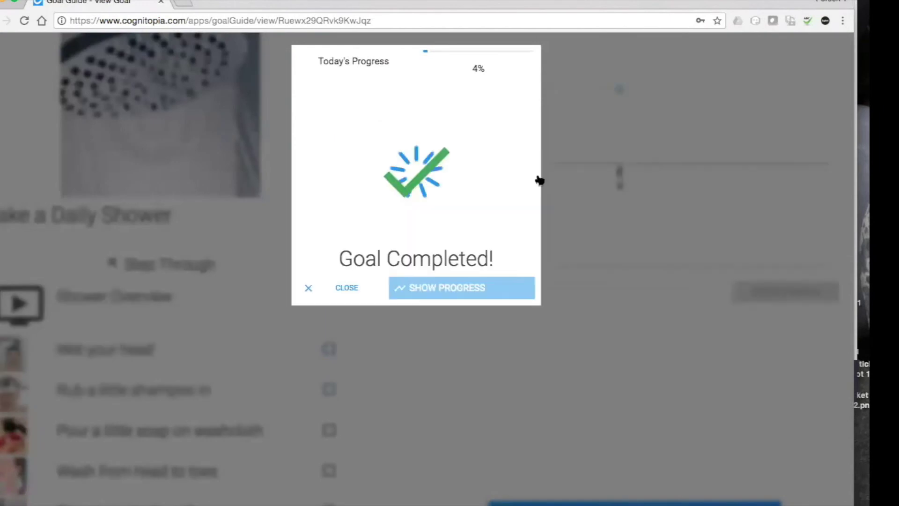
pyautogui.click(582, 127)
pyautogui.moveTo(617, 87)
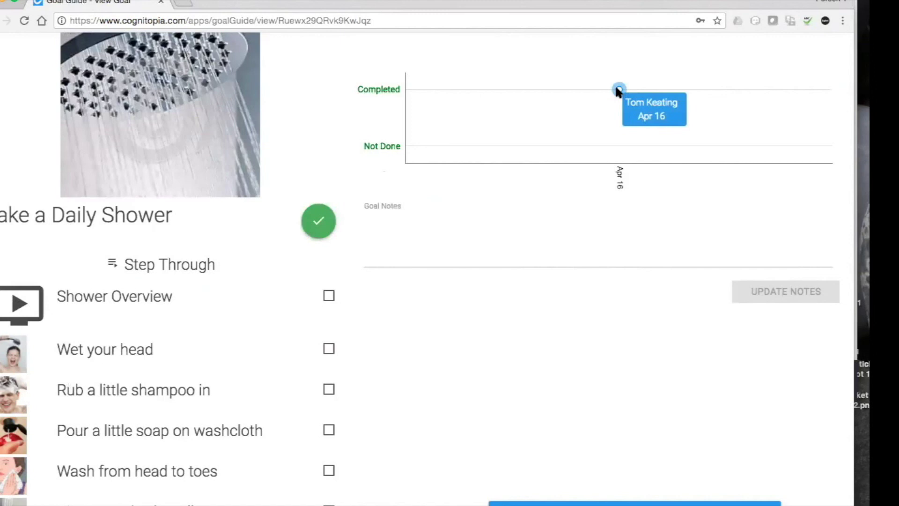
pyautogui.scroll(3, 653, 122)
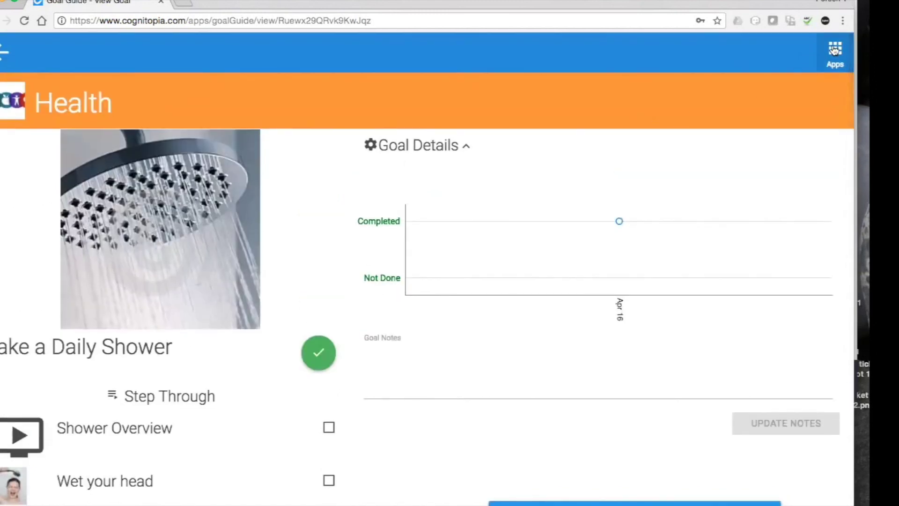
pyautogui.hotkey('alt', 'Left')
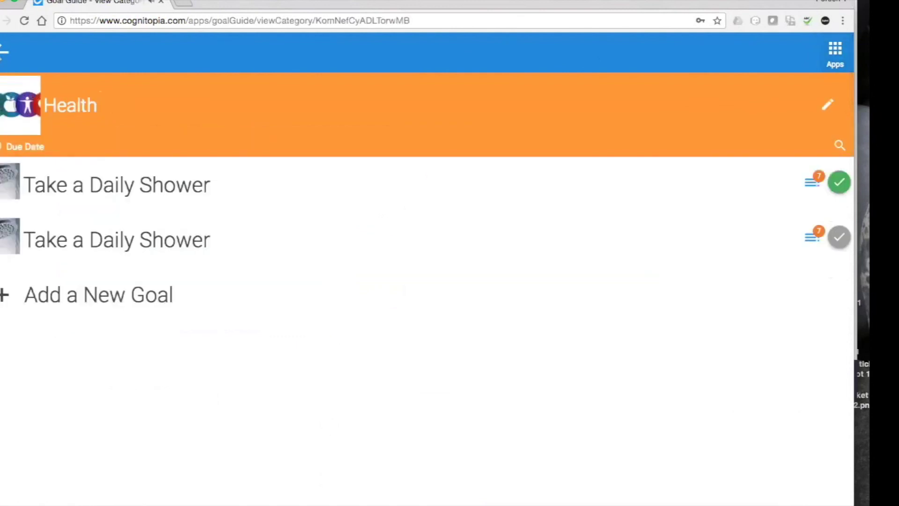
# In the Health category, start a new goal named 'Take medication' and continue to its details.
pyautogui.click(4, 52)
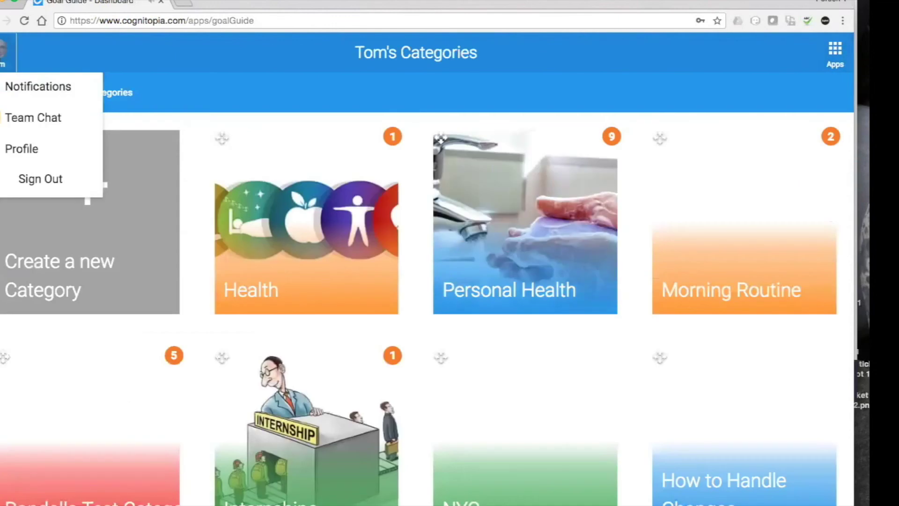
pyautogui.click(307, 214)
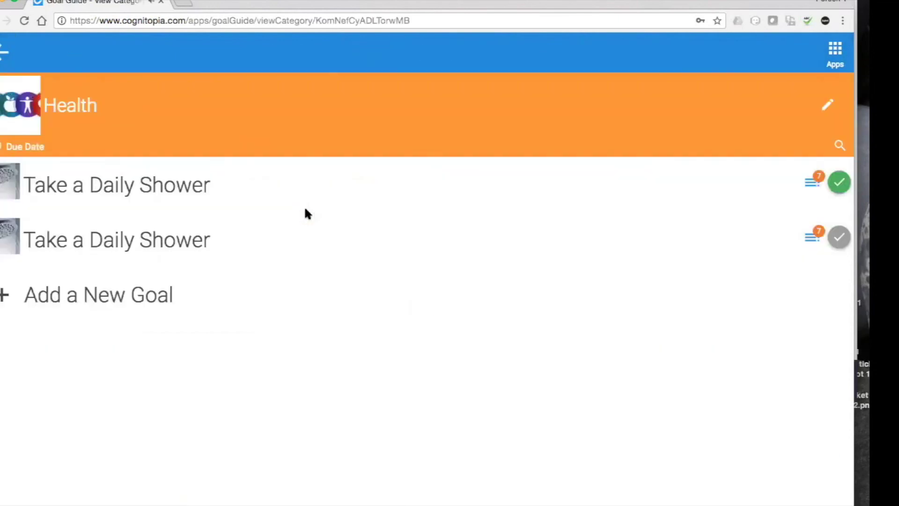
pyautogui.click(93, 300)
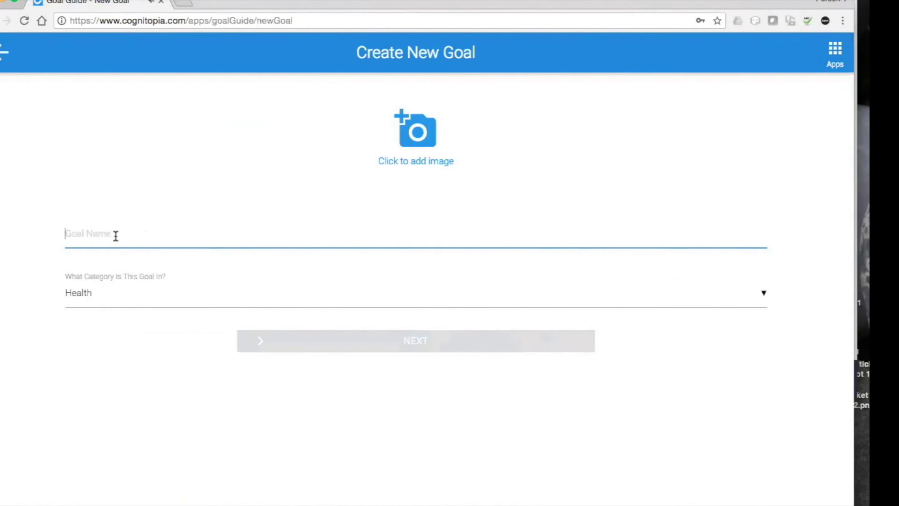
pyautogui.write('Take ')
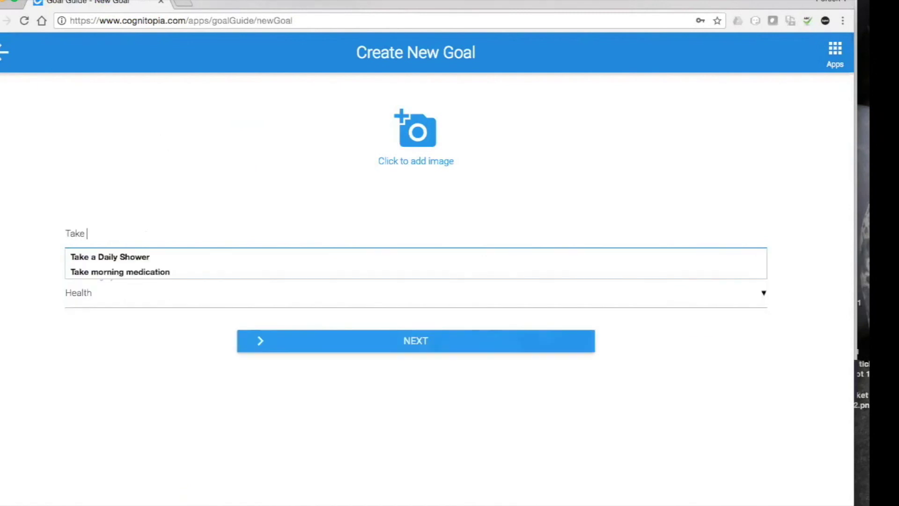
pyautogui.write('medicatioin')
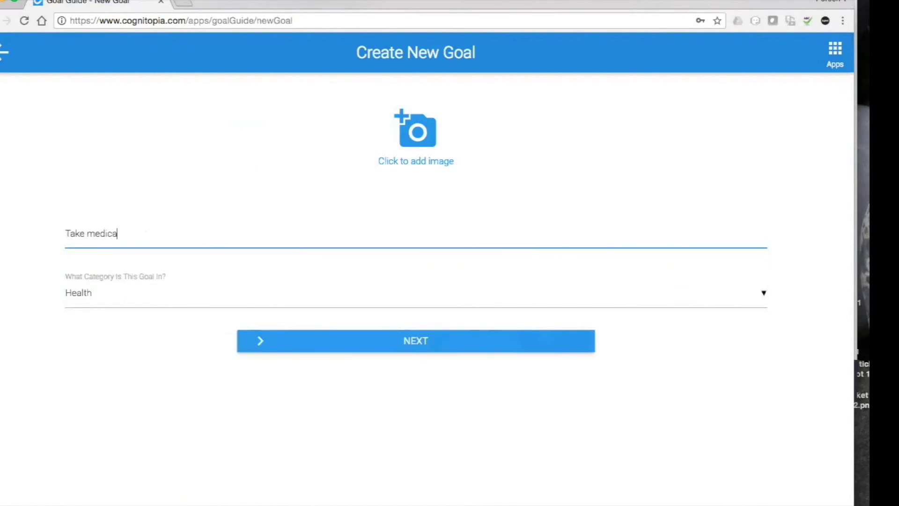
pyautogui.press('BackSpace')
pyautogui.press('BackSpace')
pyautogui.write('n')
pyautogui.click(445, 338)
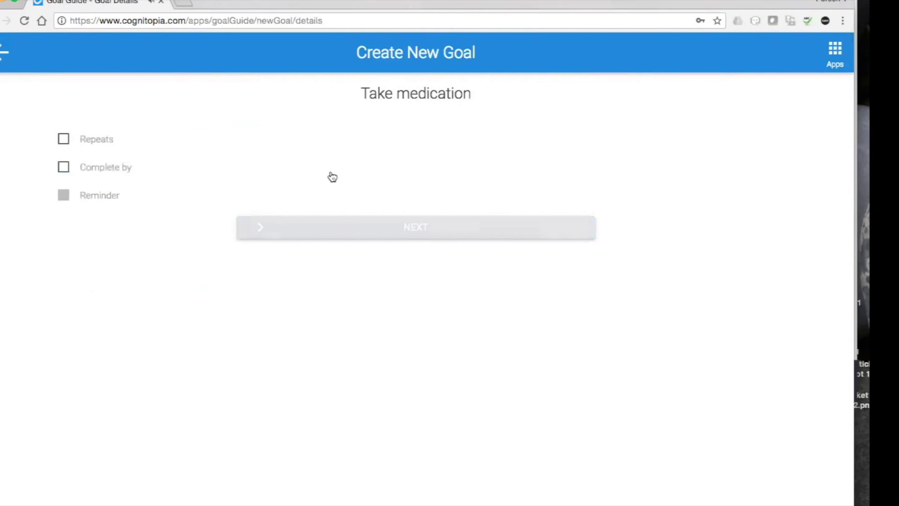
# Back out of the unfinished medication goal and switch to the MyLife app.
pyautogui.click(4, 52)
pyautogui.click(3, 53)
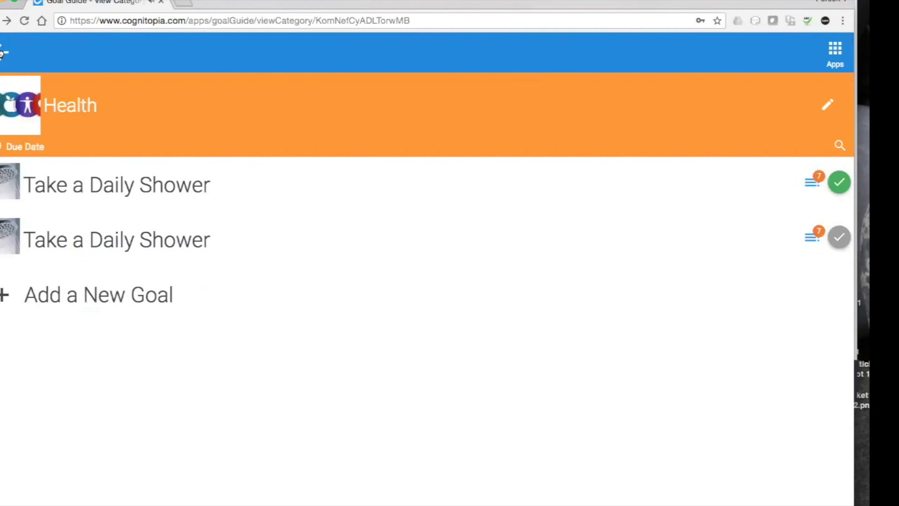
pyautogui.click(835, 51)
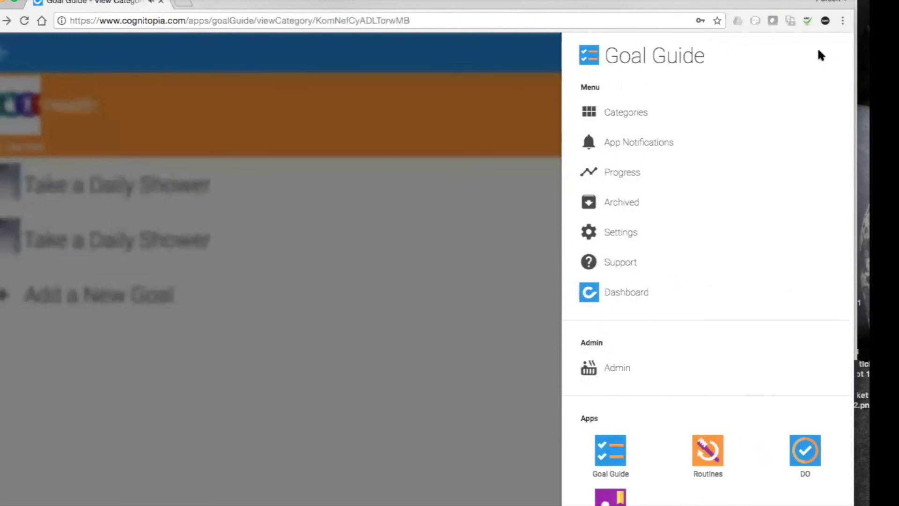
pyautogui.scroll(-2, 814, 67)
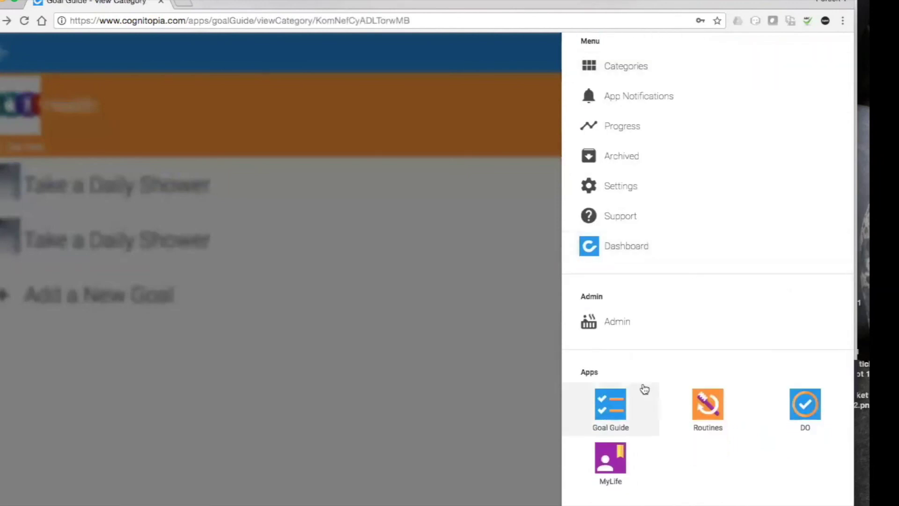
pyautogui.click(610, 455)
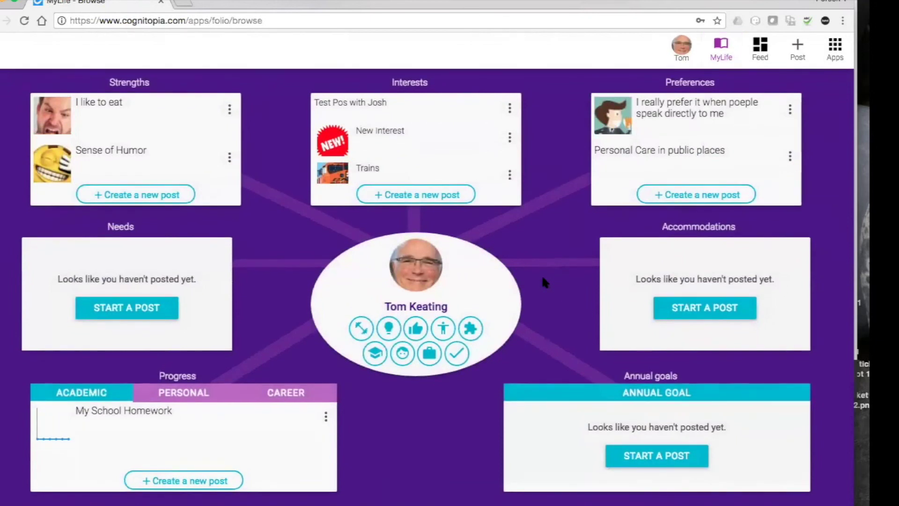
pyautogui.click(189, 393)
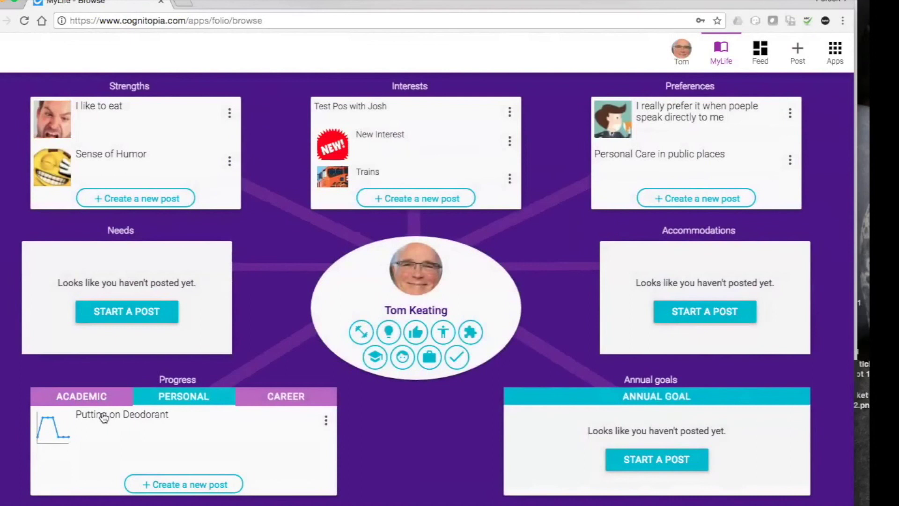
pyautogui.click(104, 416)
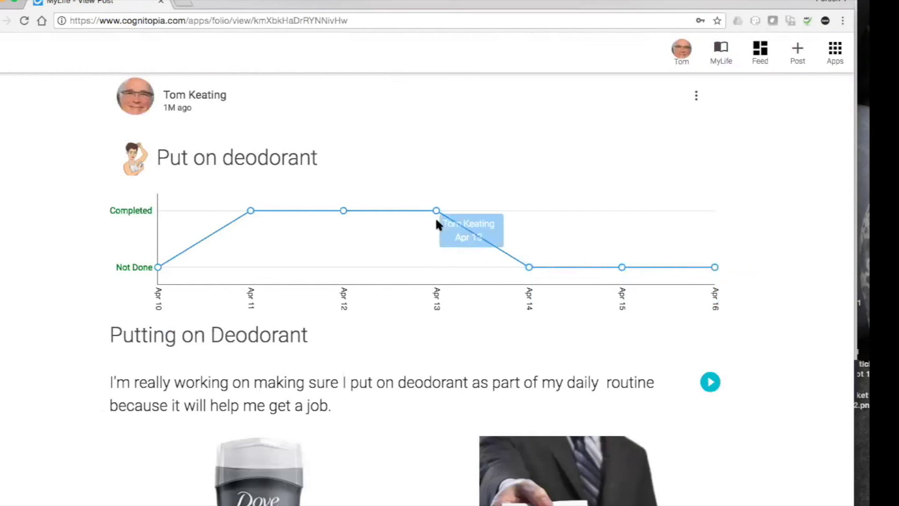
pyautogui.click(724, 49)
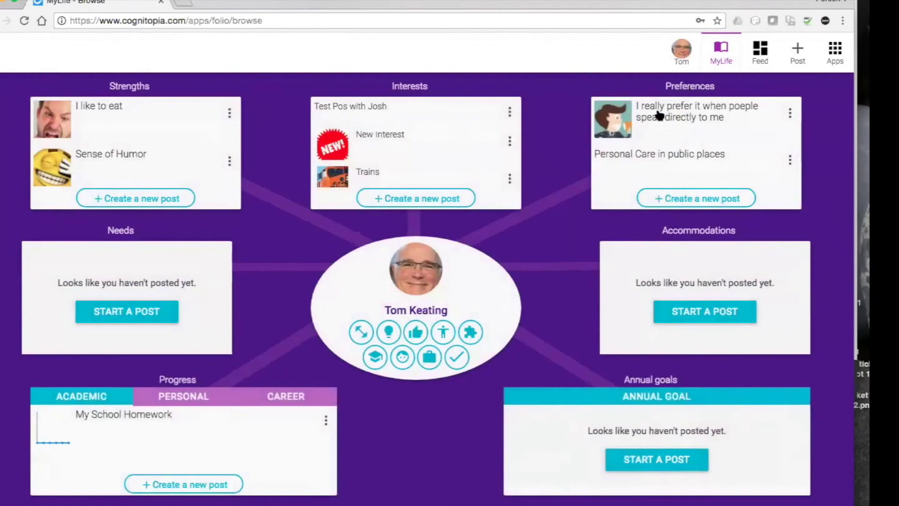
# View and leave the Preferences post, then open Take regular showers from Personal progress.
pyautogui.click(659, 114)
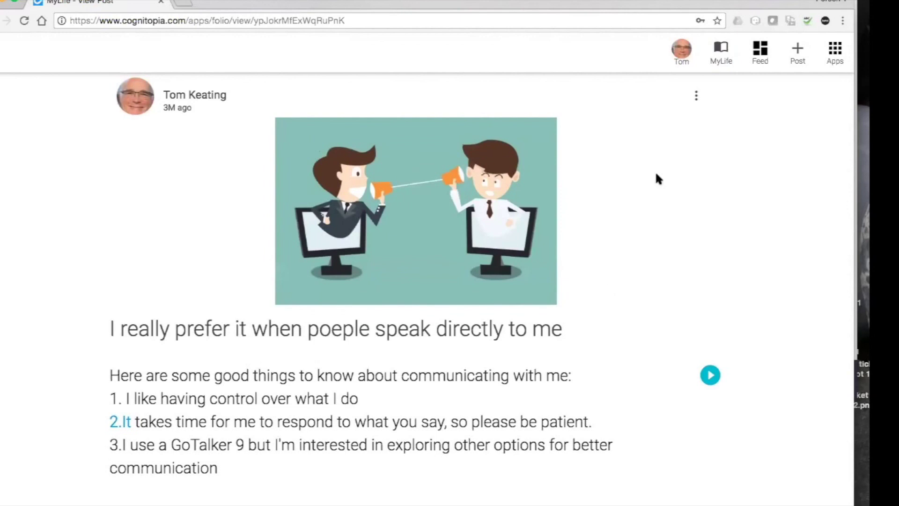
pyautogui.click(722, 49)
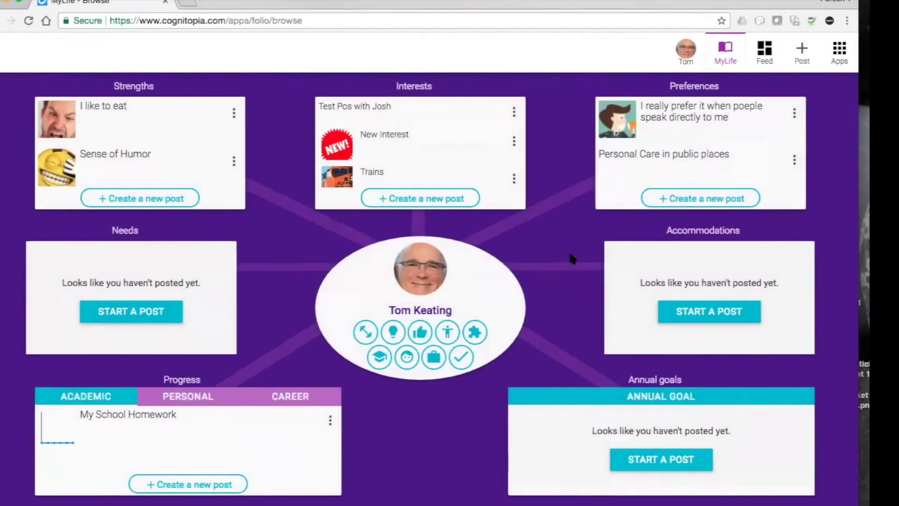
pyautogui.click(187, 396)
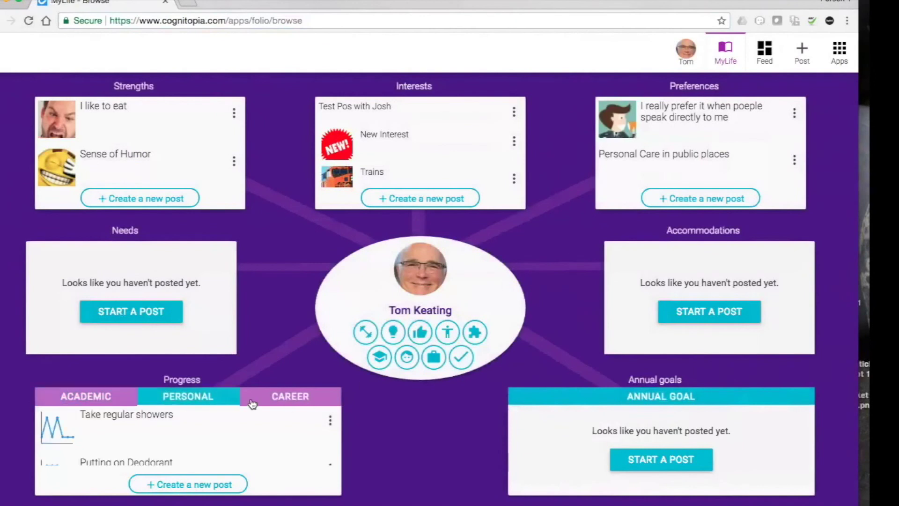
pyautogui.click(121, 418)
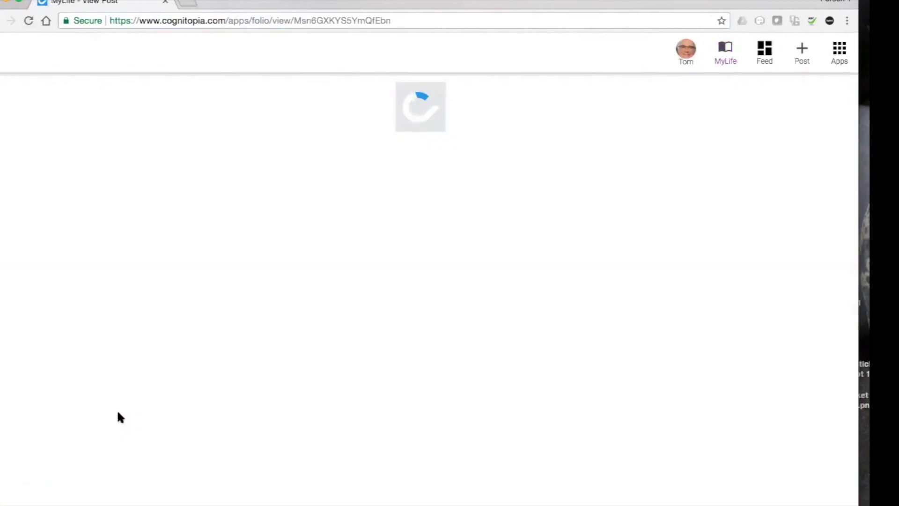
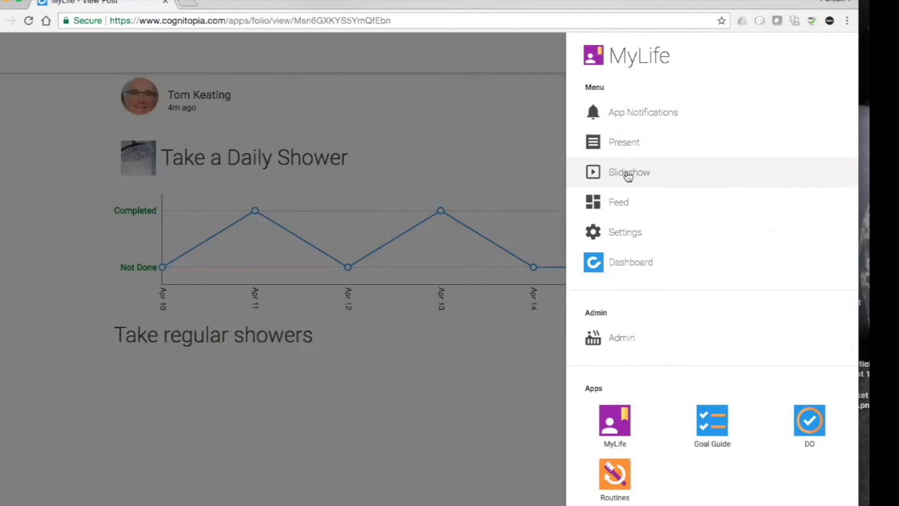
# Present the student's portfolio and scroll through the Strengths posts, starting with I like to eat.
pyautogui.click(616, 150)
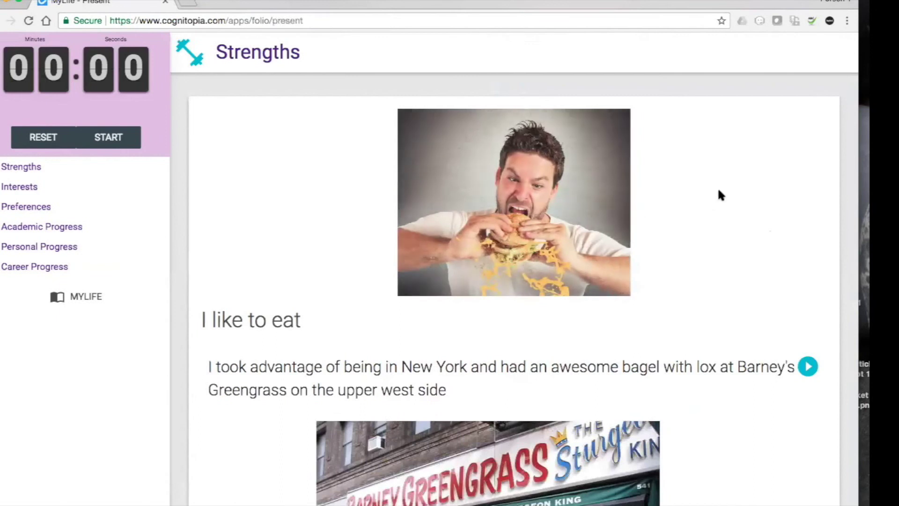
pyautogui.scroll(-2, 718, 194)
pyautogui.scroll(-3, 717, 189)
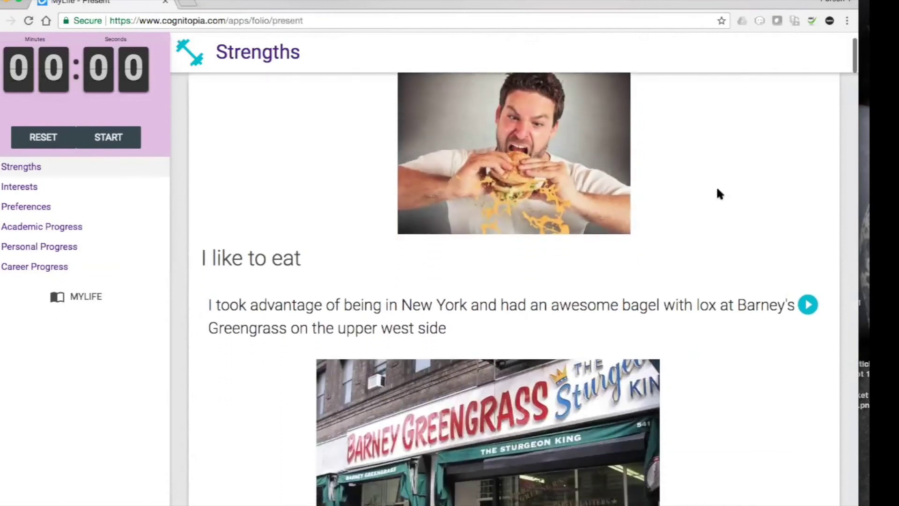
pyautogui.scroll(-1, 717, 190)
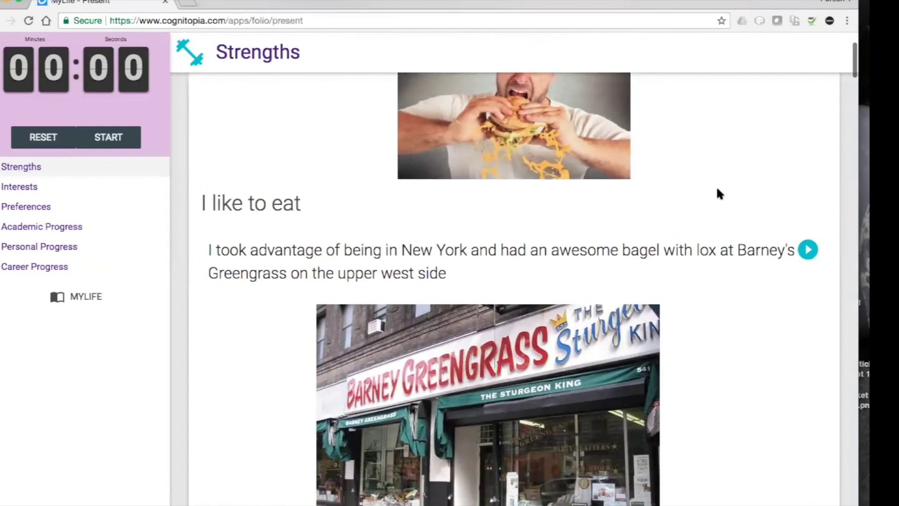
pyautogui.scroll(3, 717, 189)
pyautogui.scroll(-6, 719, 193)
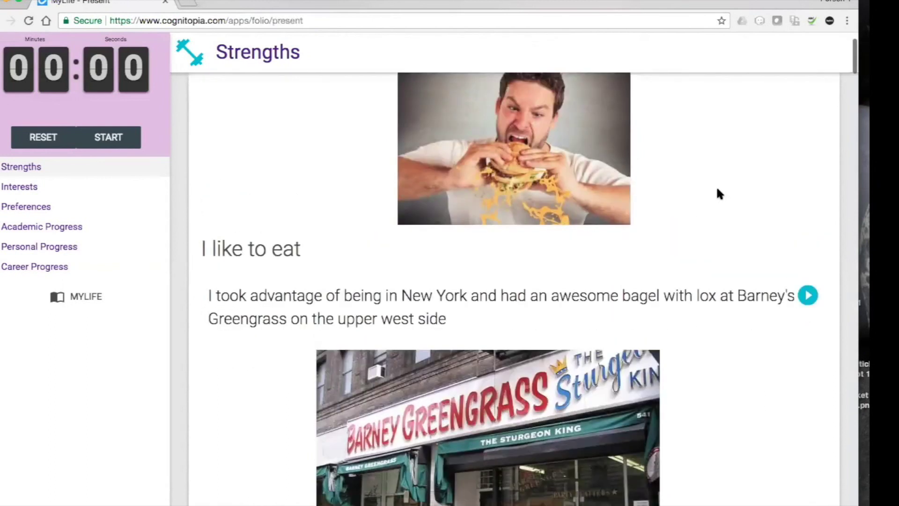
pyautogui.scroll(-4, 720, 193)
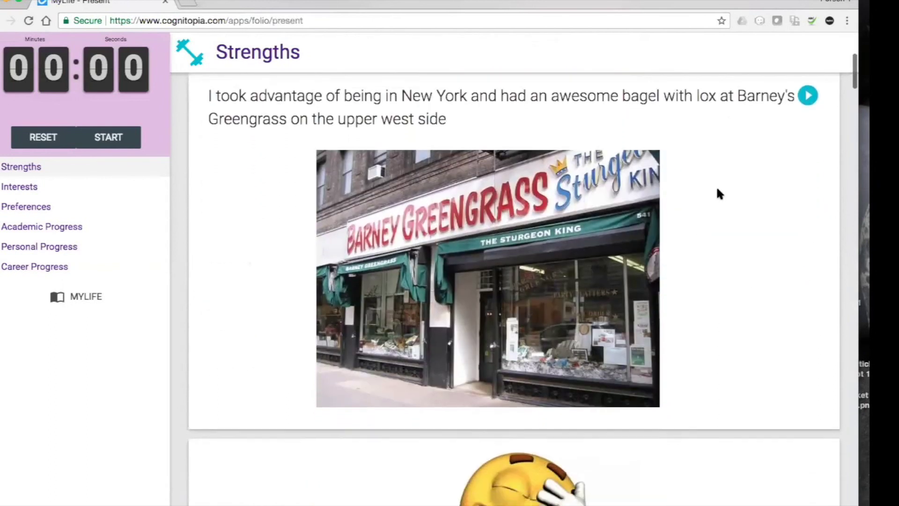
pyautogui.scroll(2, 719, 193)
pyautogui.scroll(2, 719, 193)
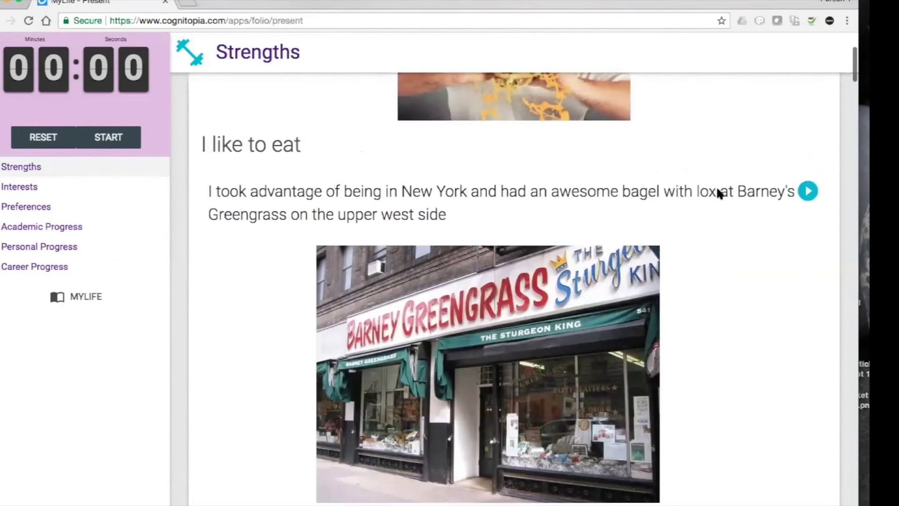
pyautogui.scroll(-3, 719, 193)
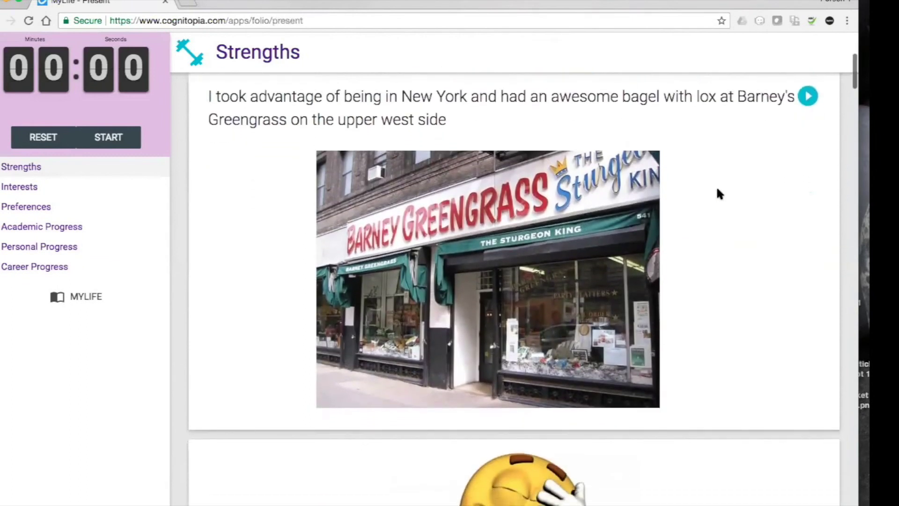
pyautogui.scroll(-3, 720, 193)
pyautogui.scroll(-2, 719, 194)
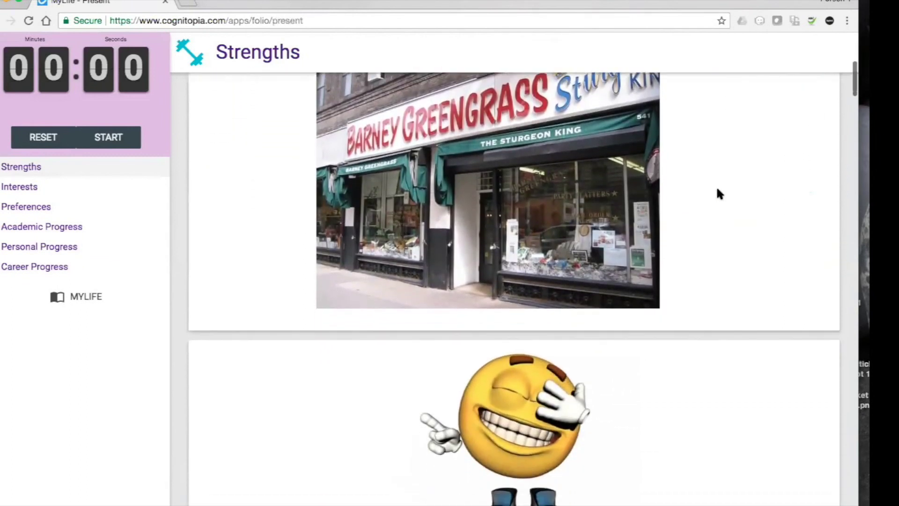
# Scroll through the Interests section, back to the top, and return to the MyLife overview.
pyautogui.scroll(-10, 720, 193)
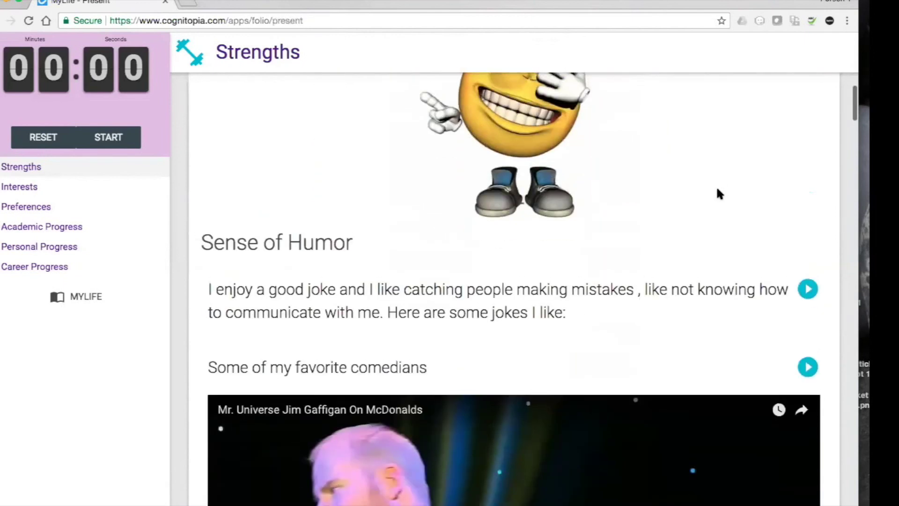
pyautogui.scroll(-12, 720, 193)
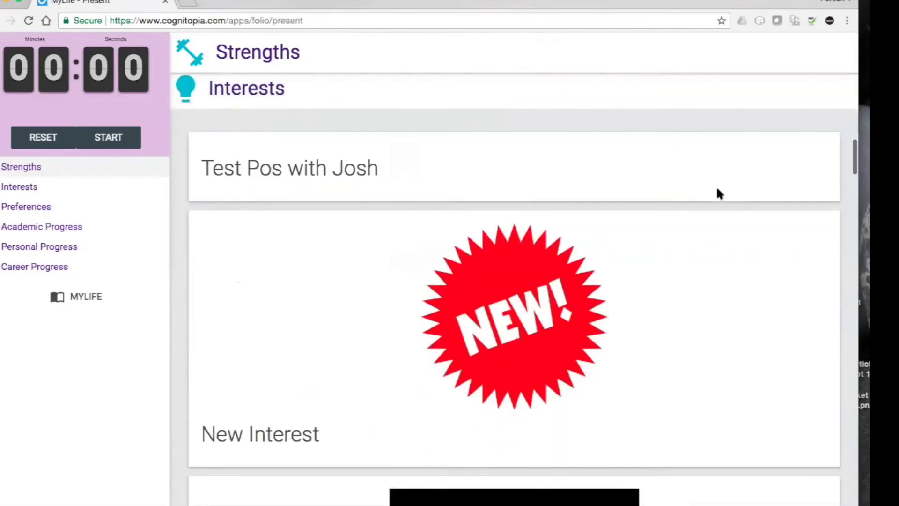
pyautogui.scroll(-5, 720, 206)
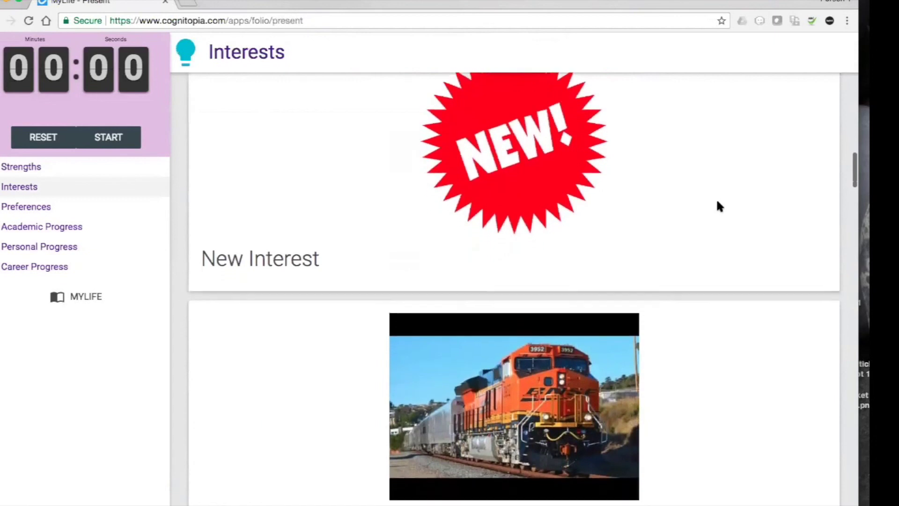
pyautogui.scroll(-4, 720, 206)
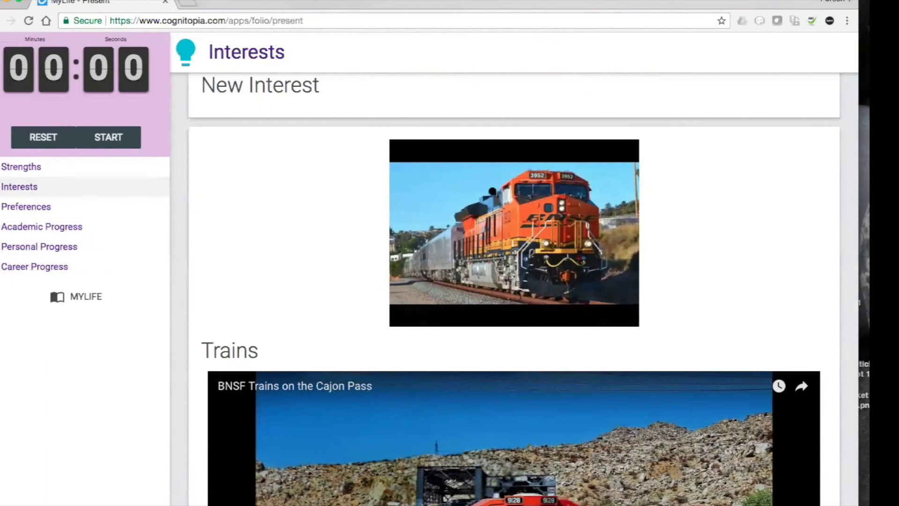
pyautogui.scroll(-5, 694, 184)
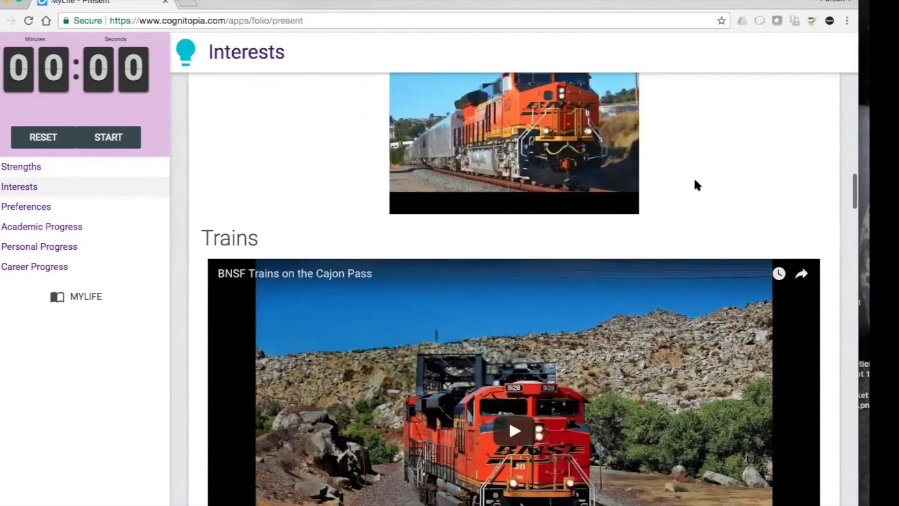
pyautogui.scroll(-5, 697, 185)
pyautogui.scroll(10, 696, 186)
pyautogui.scroll(20, 697, 186)
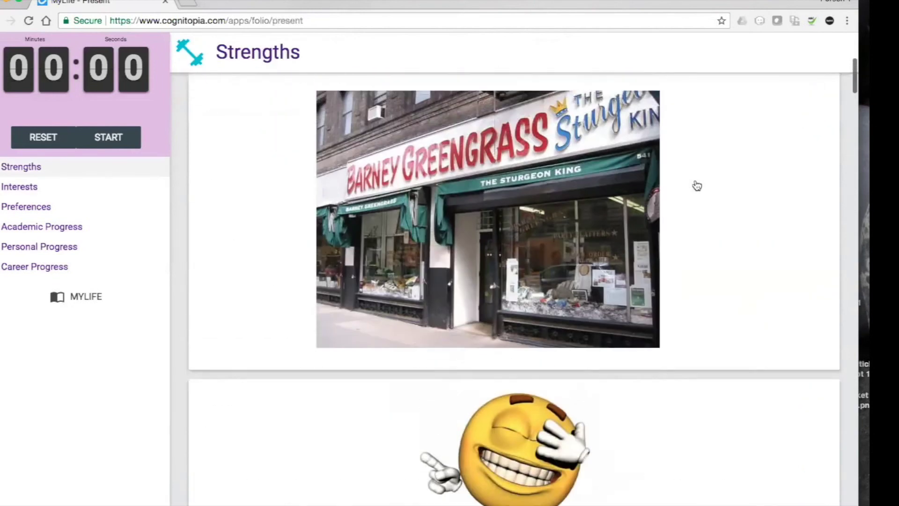
pyautogui.scroll(1, 697, 186)
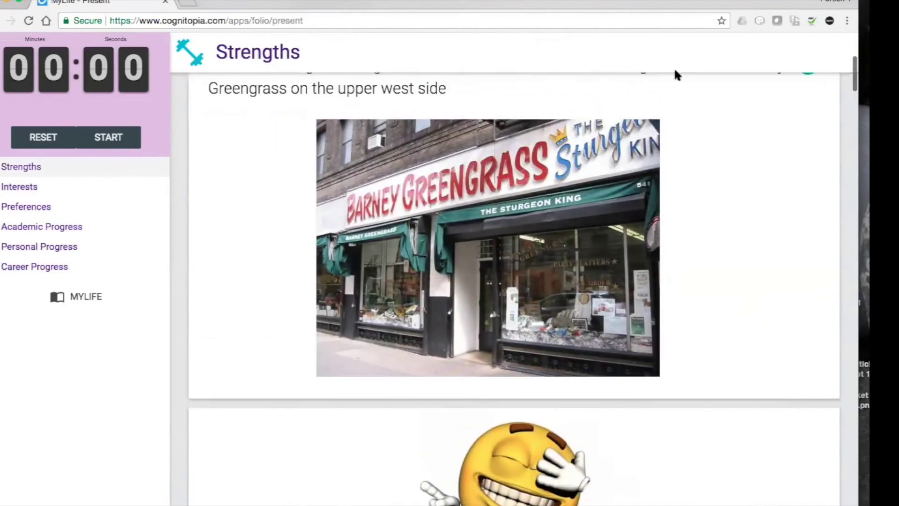
pyautogui.scroll(10, 799, 140)
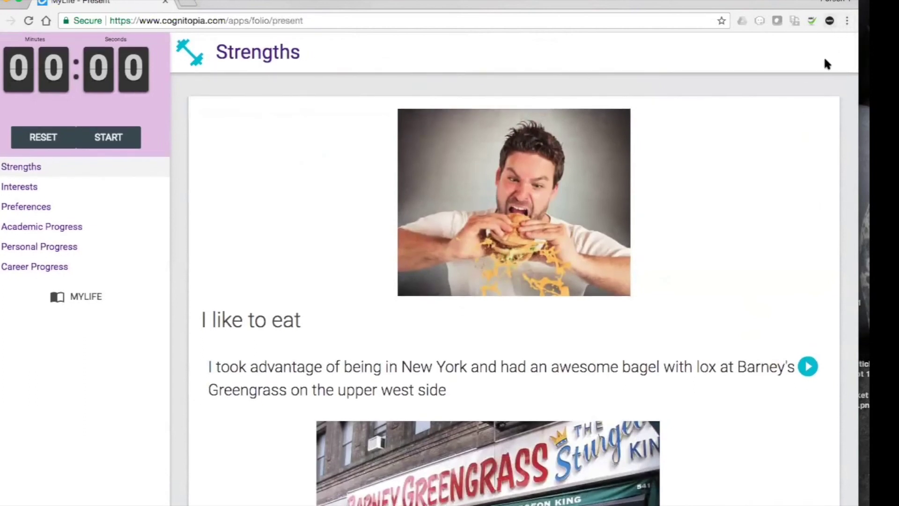
pyautogui.scroll(1, 822, 100)
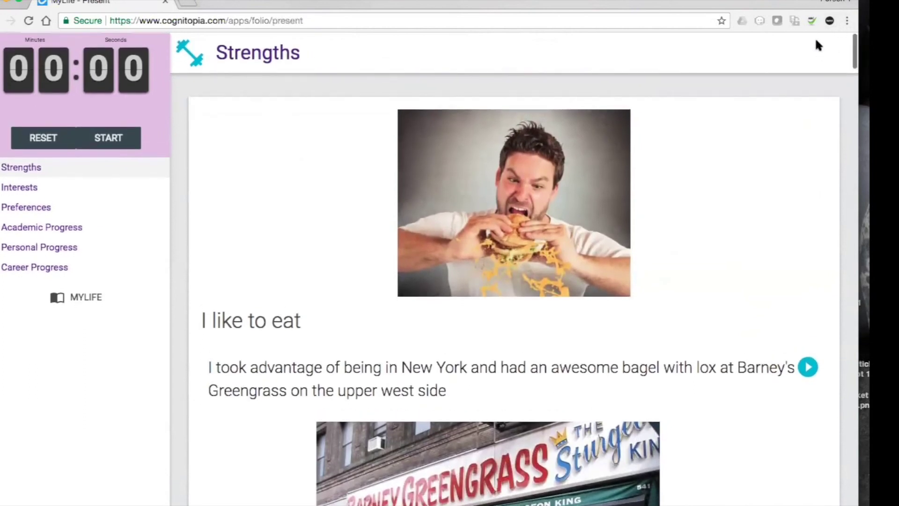
pyautogui.click(83, 297)
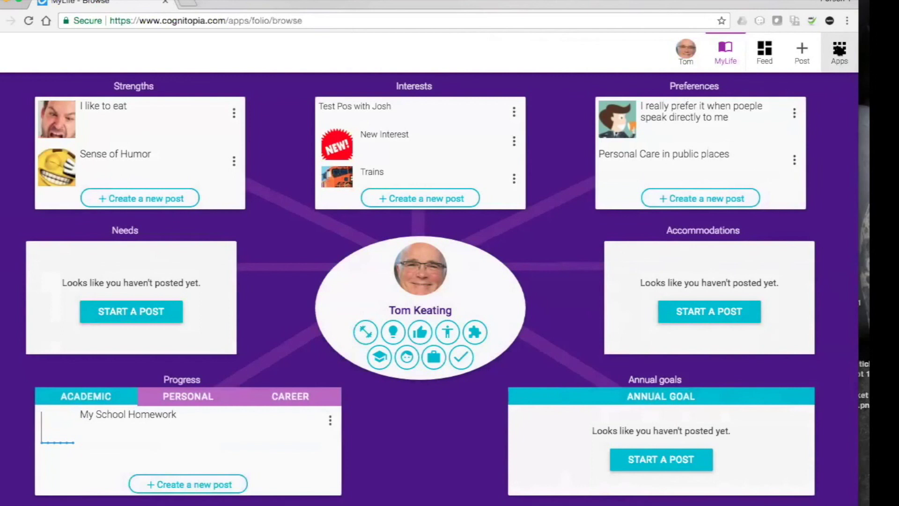
# Open a new blank Chrome tab beside the MyLife browse tab.
pyautogui.click(187, 5)
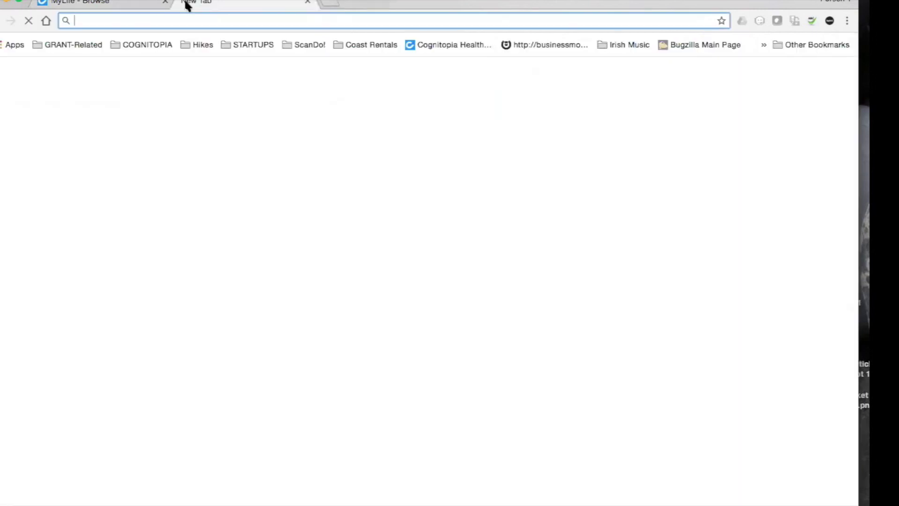
# Load connect.cognitopia.com in the new tab and go to the Login page.
pyautogui.write('connect.cognitopia.com')
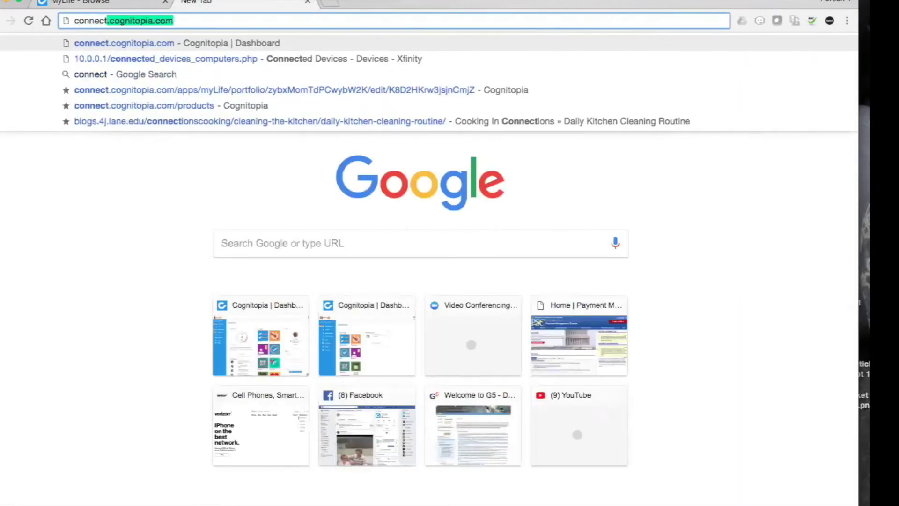
pyautogui.press('Return')
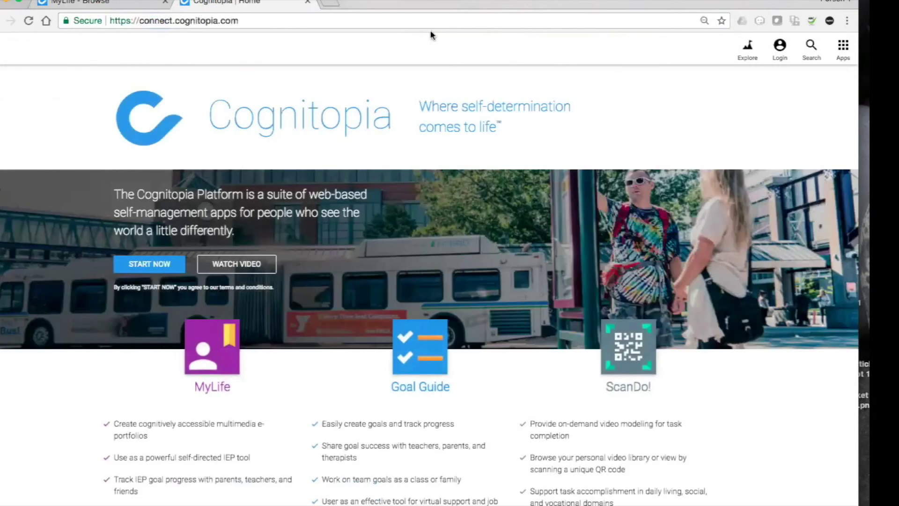
pyautogui.click(780, 49)
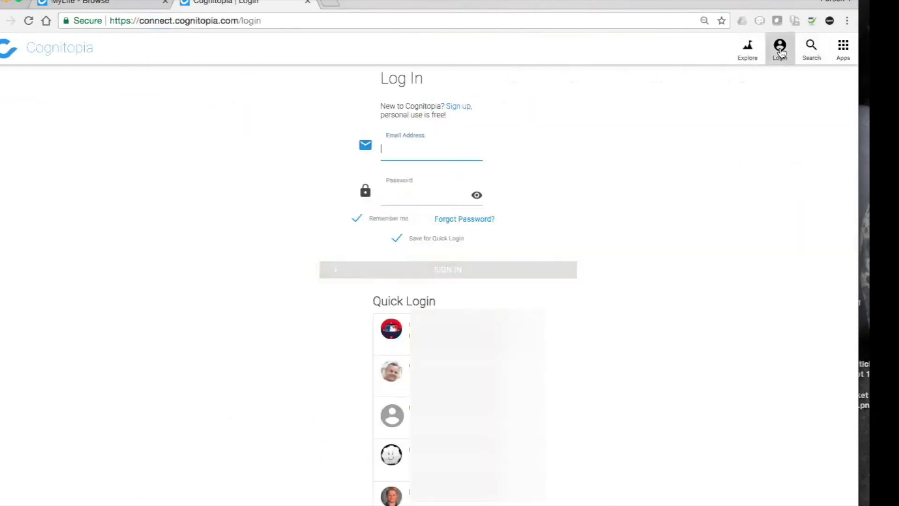
# Sign in with the saved account from the Quick Login list.
pyautogui.scroll(-5, 447, 281)
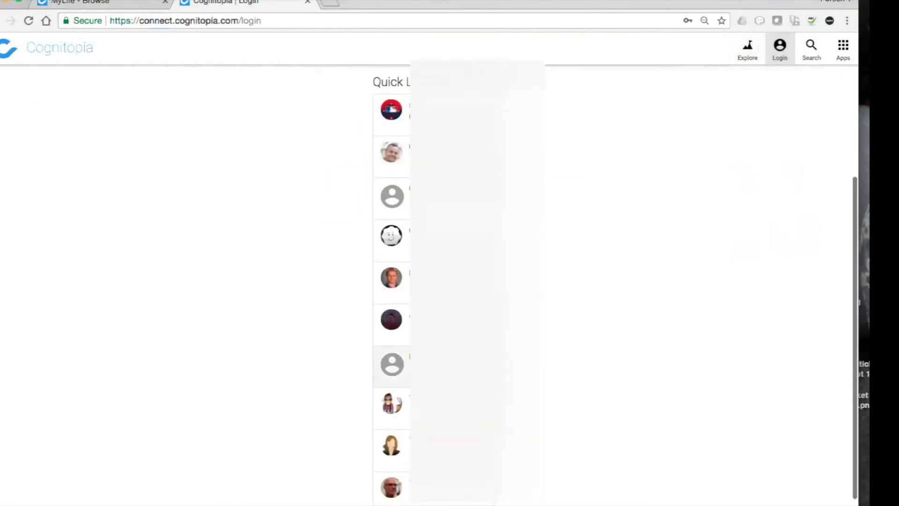
pyautogui.scroll(-2, 391, 356)
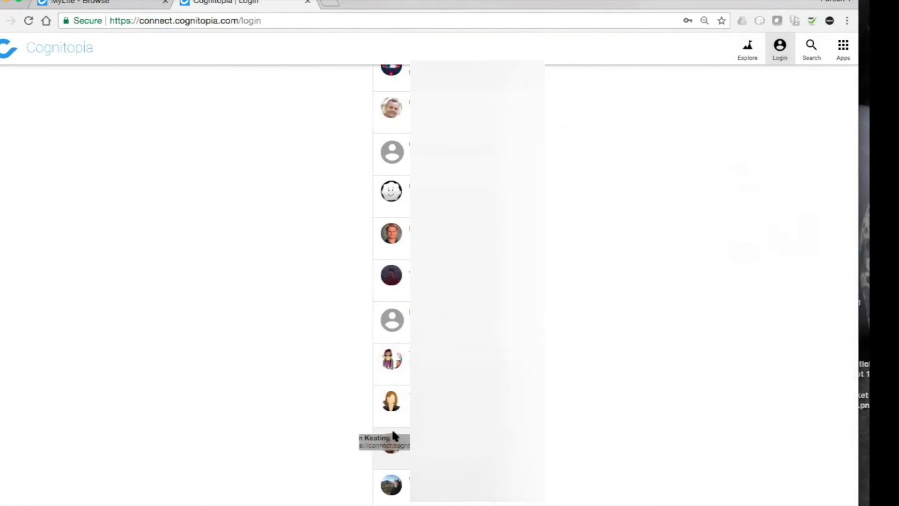
pyautogui.scroll(6, 641, 153)
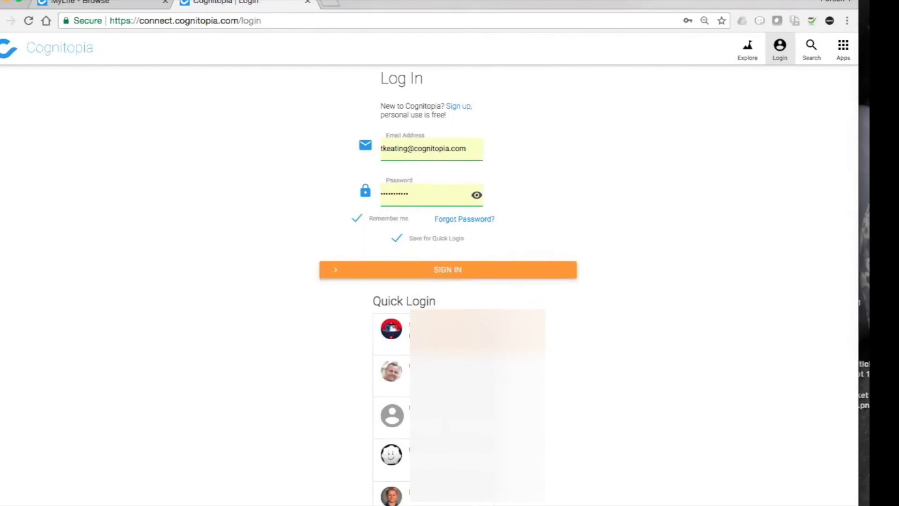
pyautogui.scroll(-6, 556, 332)
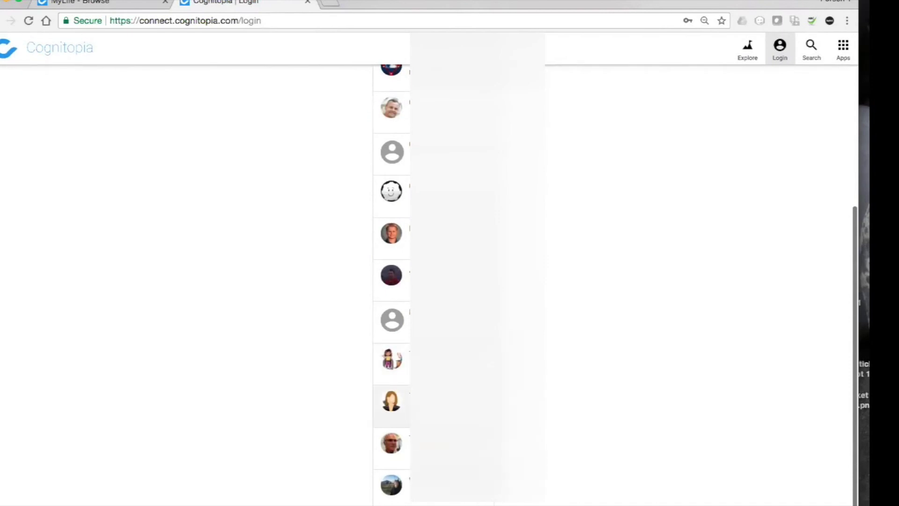
pyautogui.click(426, 436)
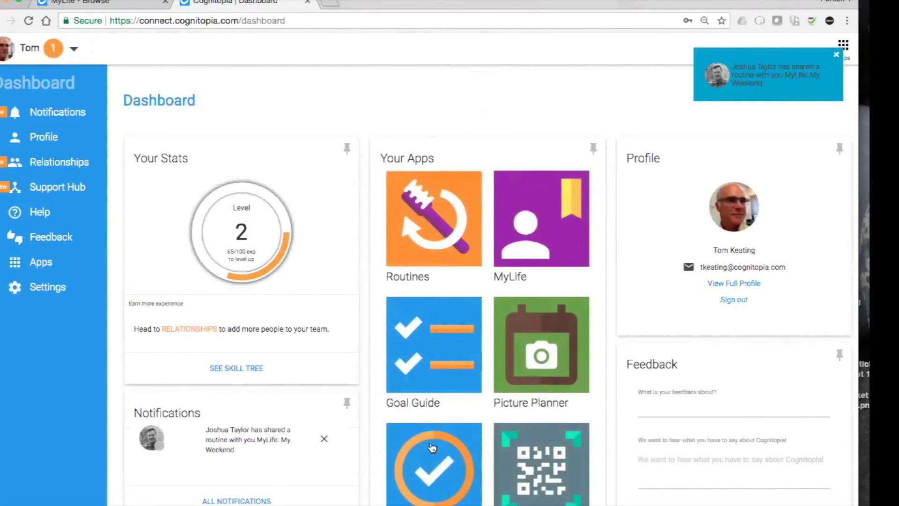
# Open the first supported student's MyLife board from the Support Hub.
pyautogui.click(51, 188)
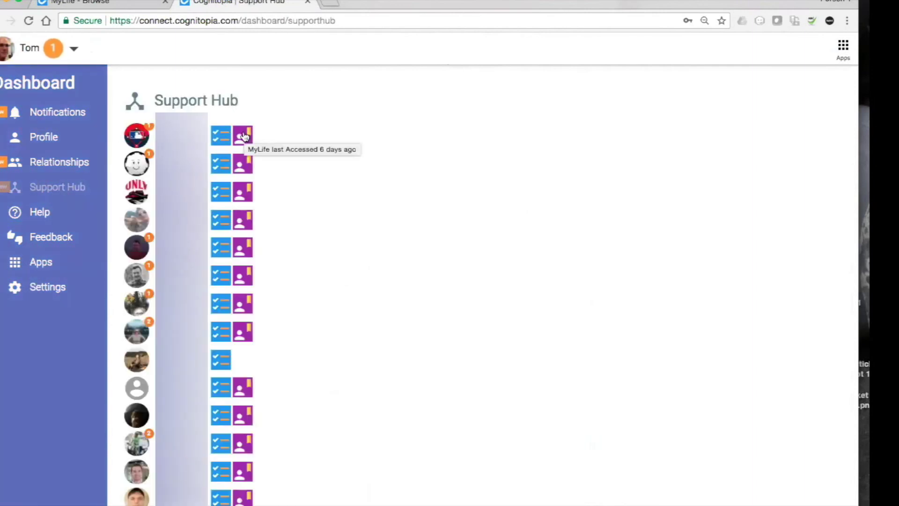
pyautogui.click(243, 136)
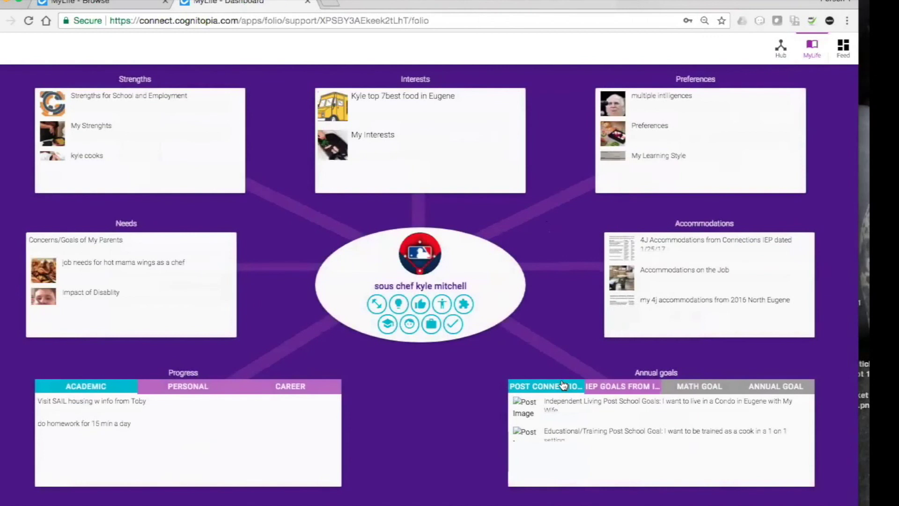
pyautogui.scroll(-2, 571, 417)
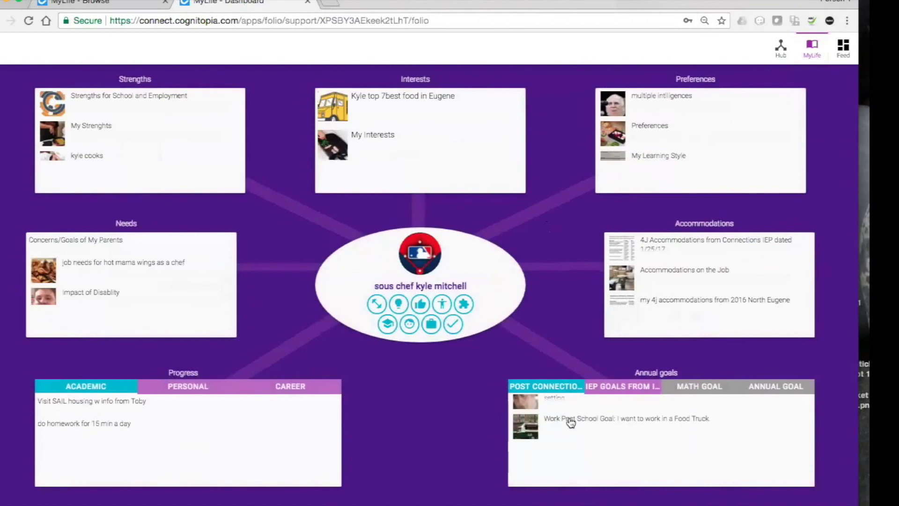
pyautogui.click(571, 421)
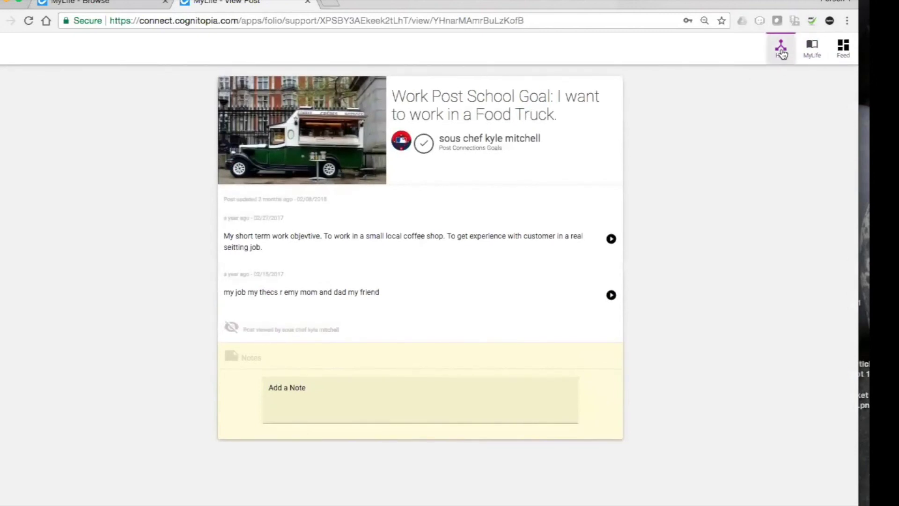
pyautogui.click(812, 47)
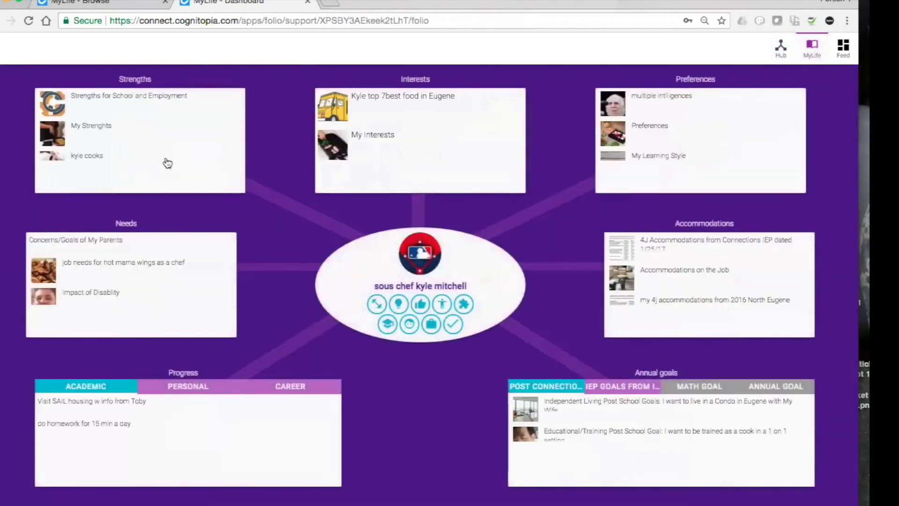
pyautogui.scroll(-3, 100, 133)
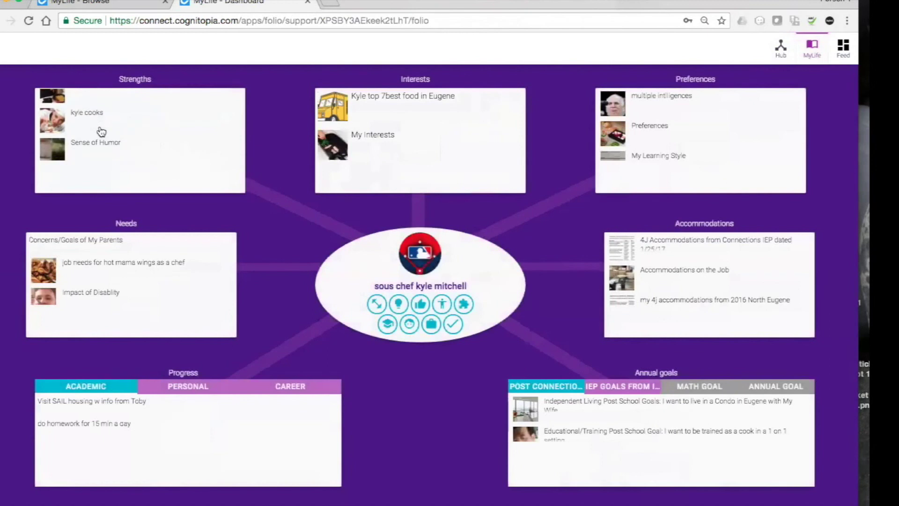
pyautogui.click(69, 123)
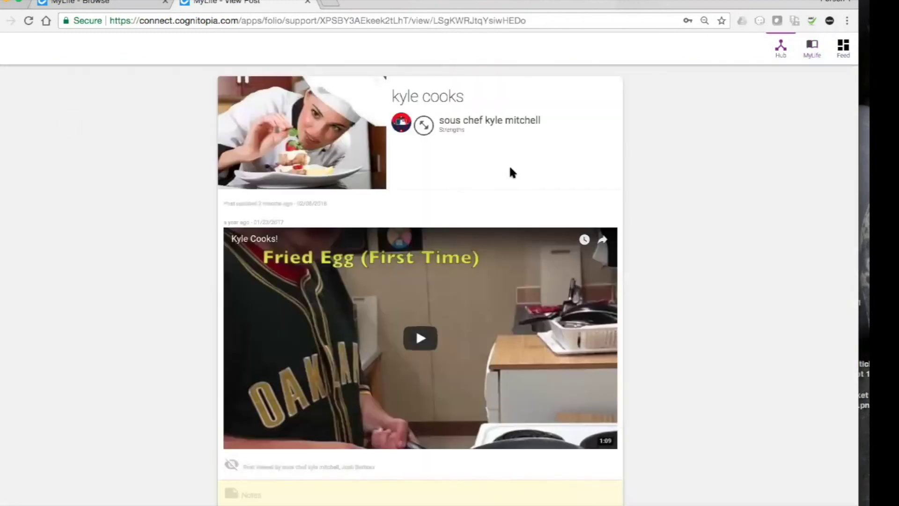
pyautogui.scroll(-3, 510, 168)
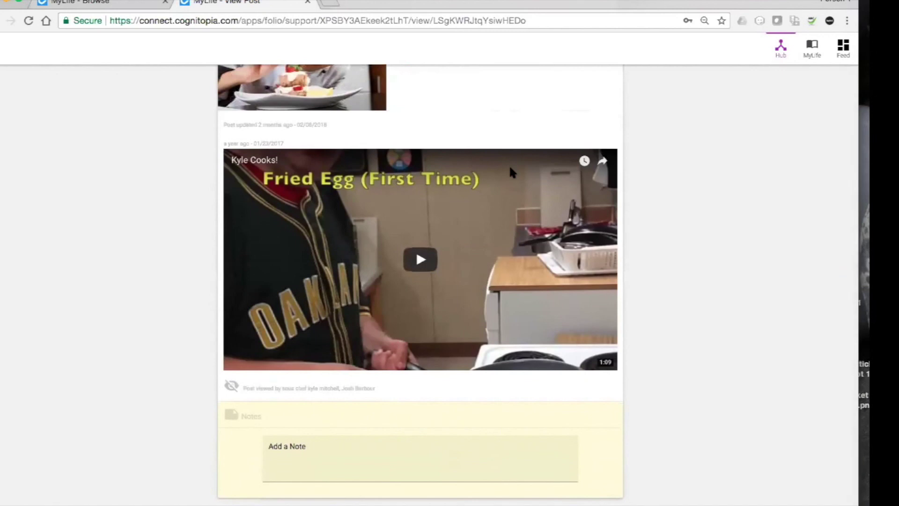
pyautogui.click(421, 256)
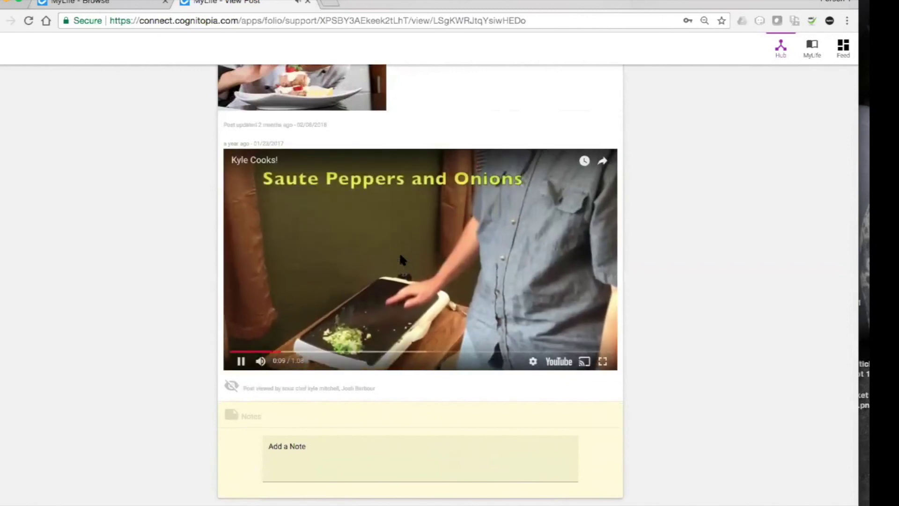
pyautogui.click(241, 361)
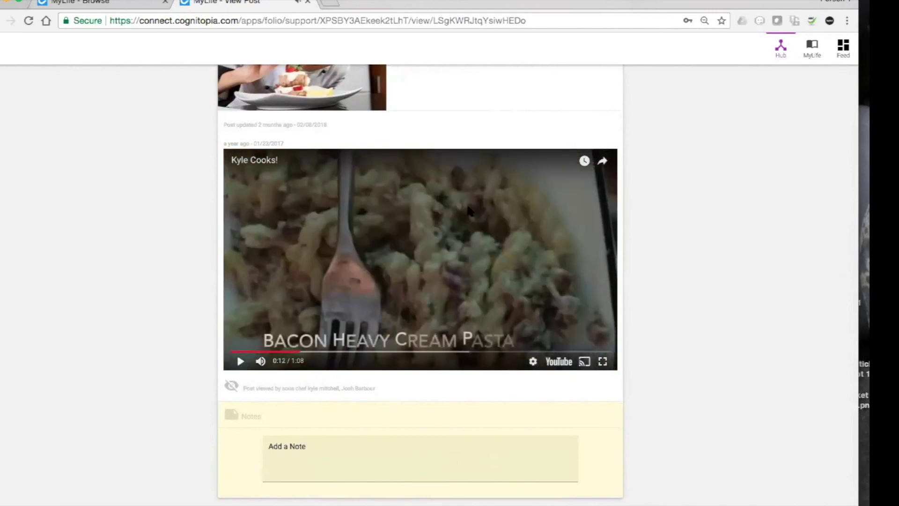
pyautogui.click(811, 47)
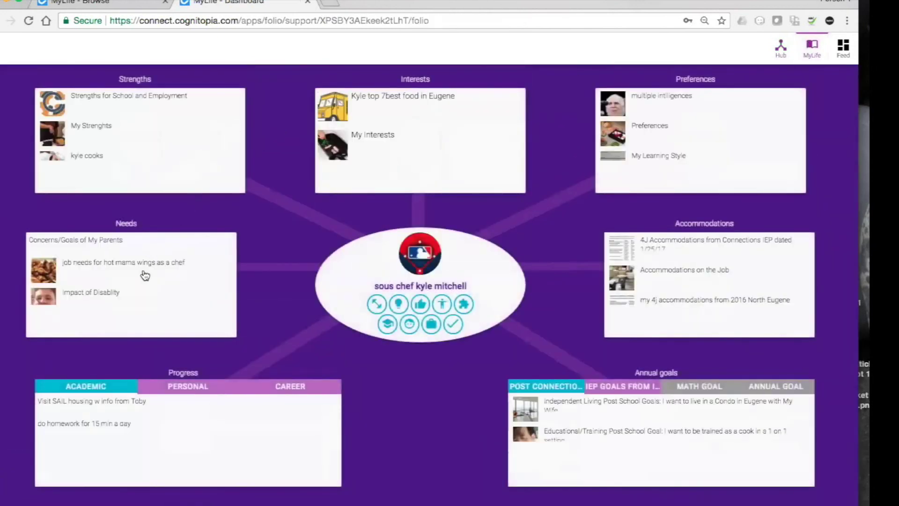
pyautogui.click(134, 268)
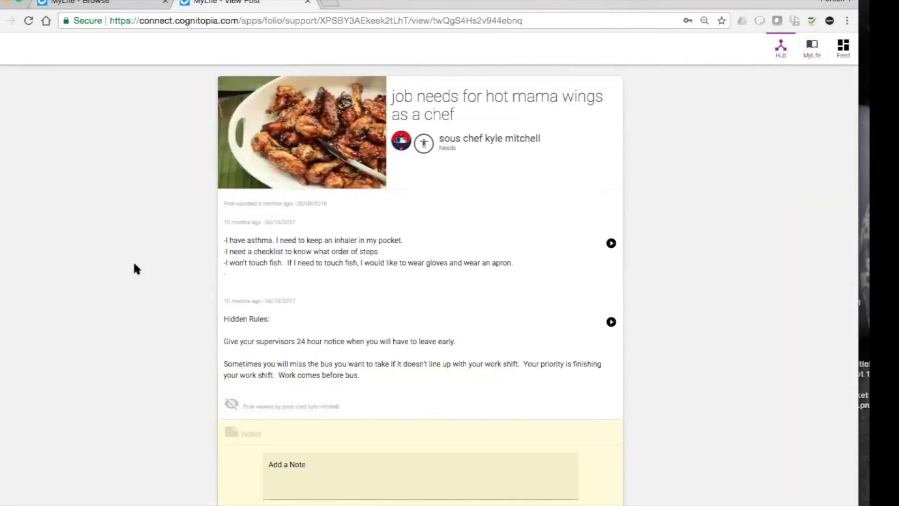
pyautogui.scroll(-1, 639, 201)
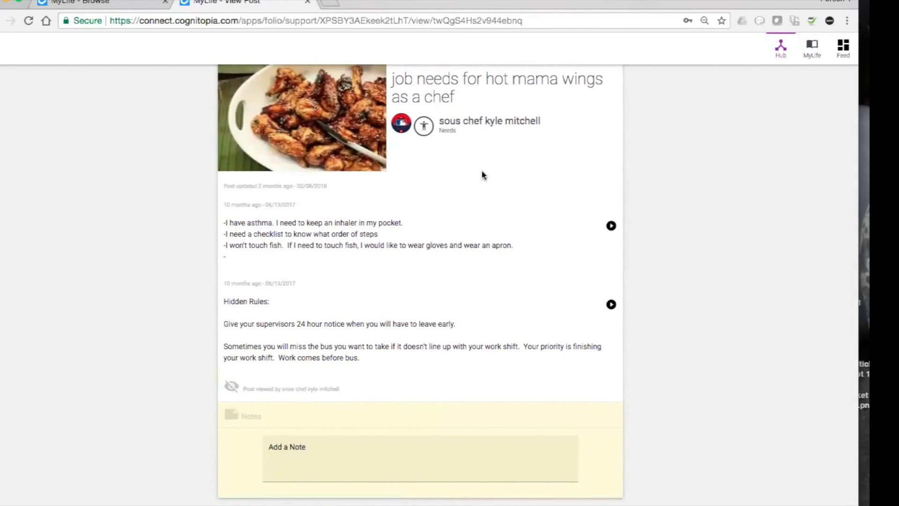
pyautogui.scroll(1, 481, 171)
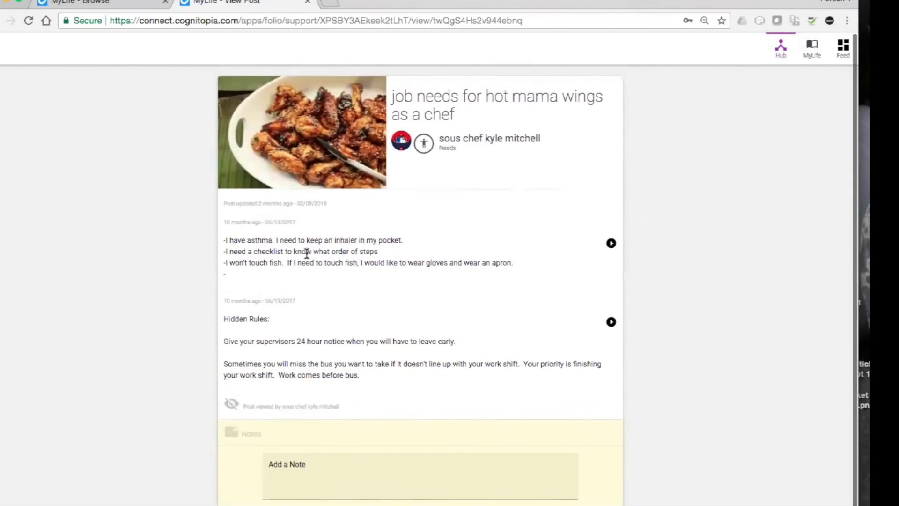
pyautogui.scroll(-1, 280, 336)
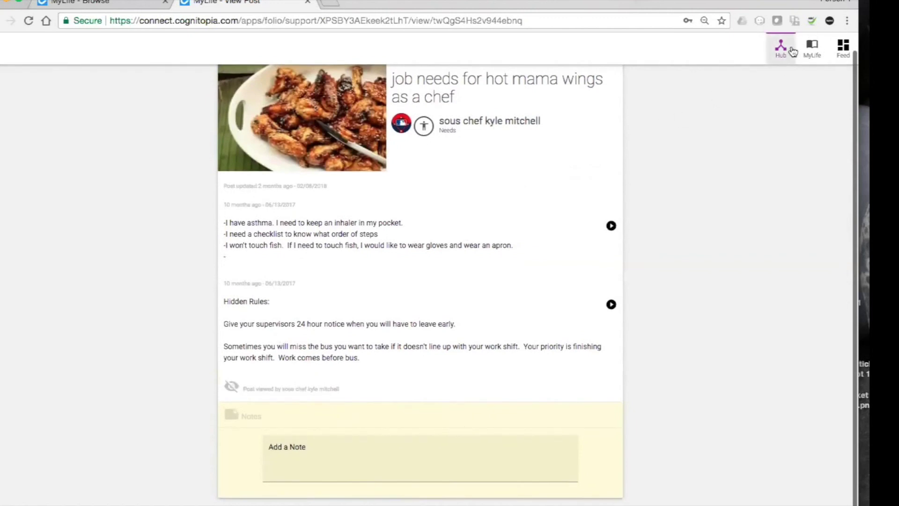
pyautogui.click(813, 48)
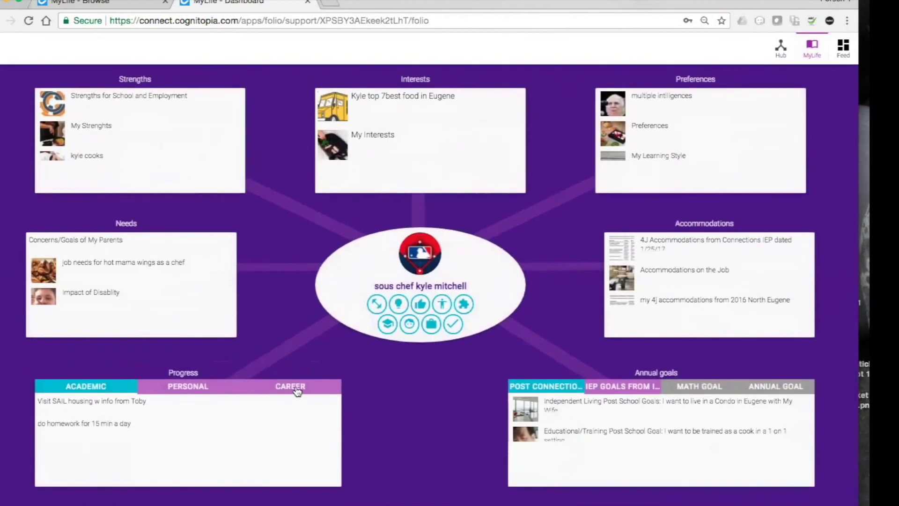
pyautogui.click(292, 392)
pyautogui.scroll(-2, 245, 422)
pyautogui.scroll(-1, 247, 423)
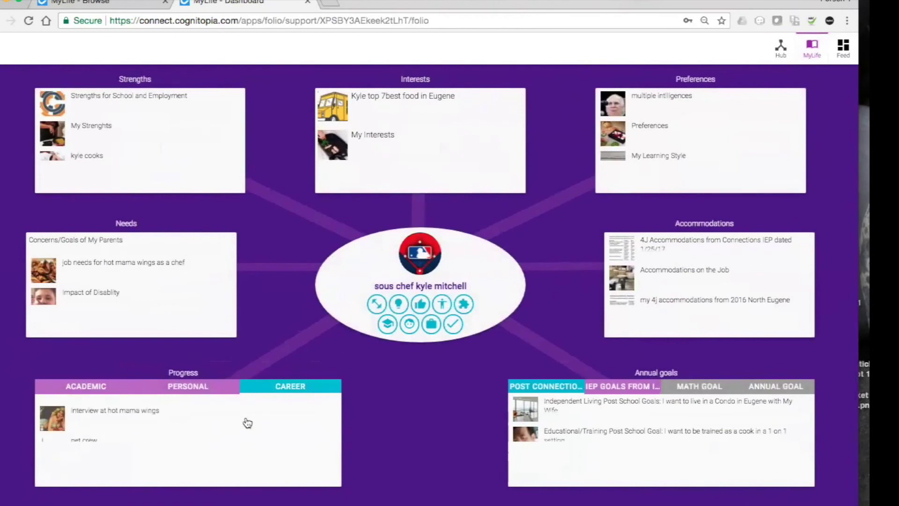
pyautogui.scroll(-3, 247, 423)
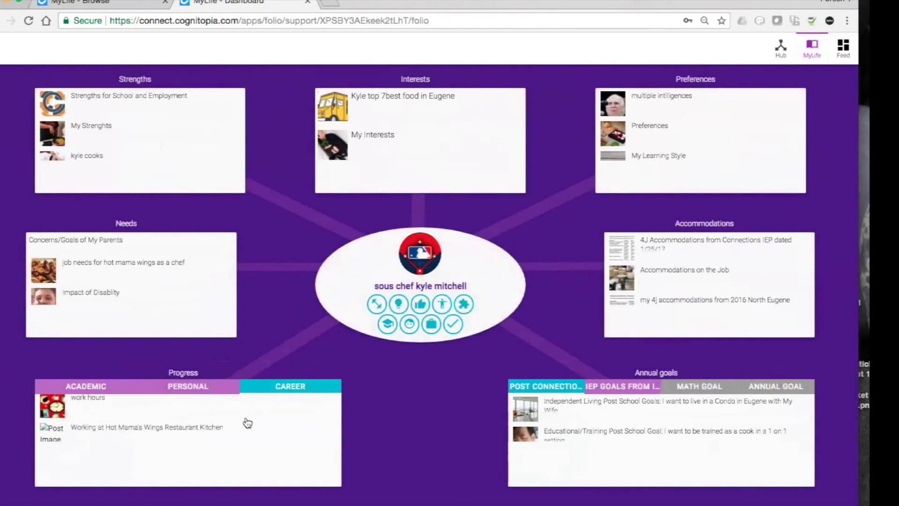
pyautogui.click(210, 412)
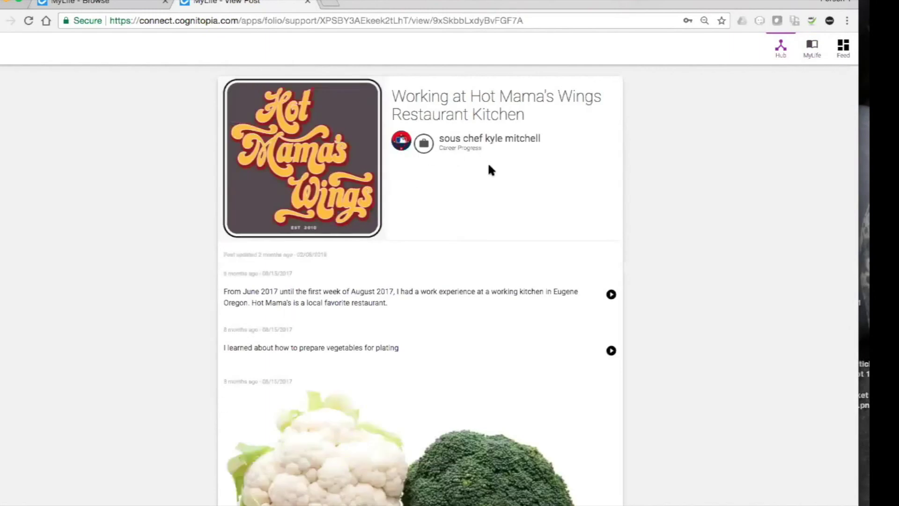
pyautogui.scroll(-5, 488, 169)
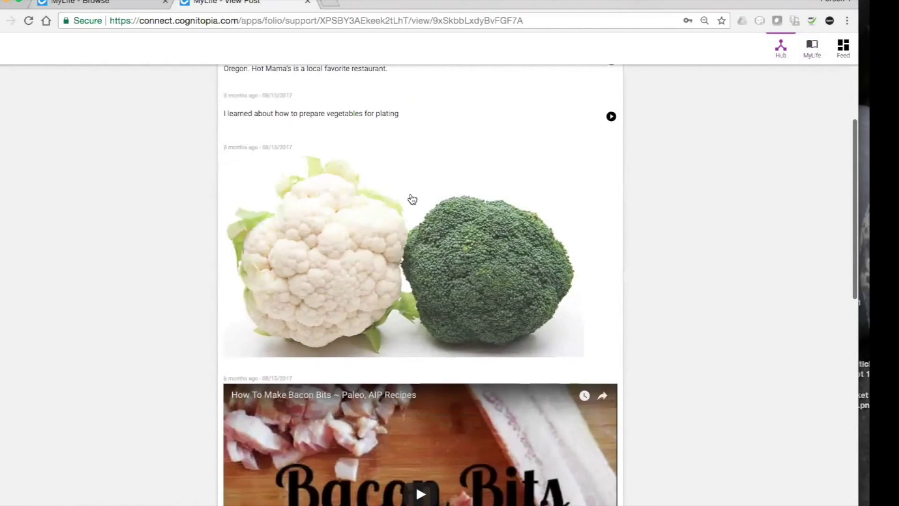
pyautogui.scroll(3, 440, 187)
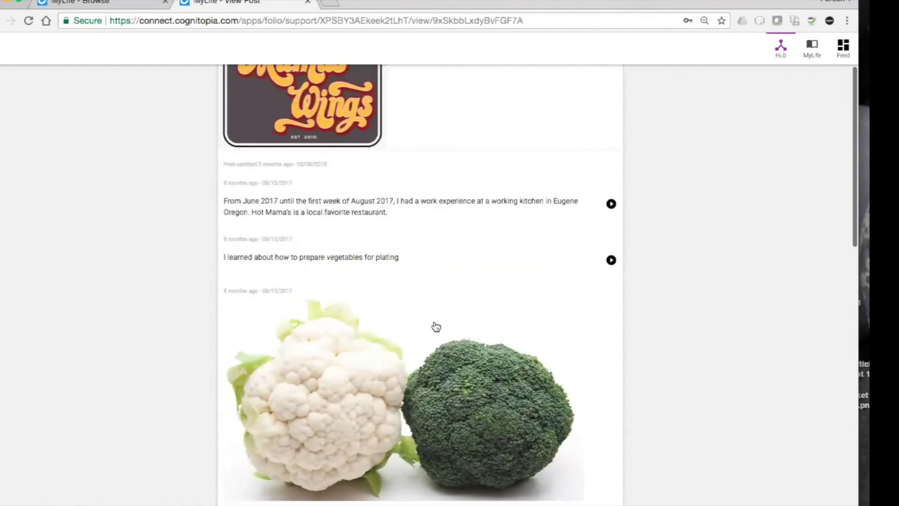
pyautogui.scroll(-5, 436, 325)
pyautogui.scroll(-5, 436, 326)
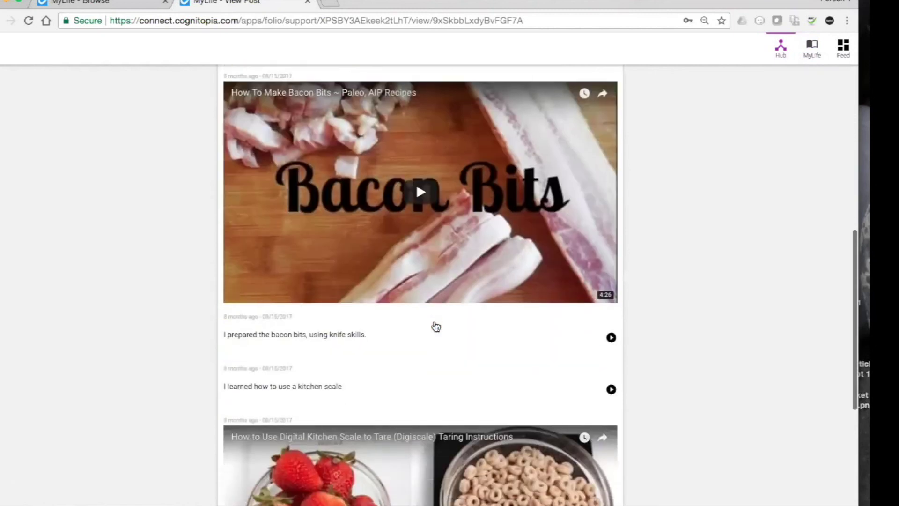
pyautogui.scroll(10, 435, 326)
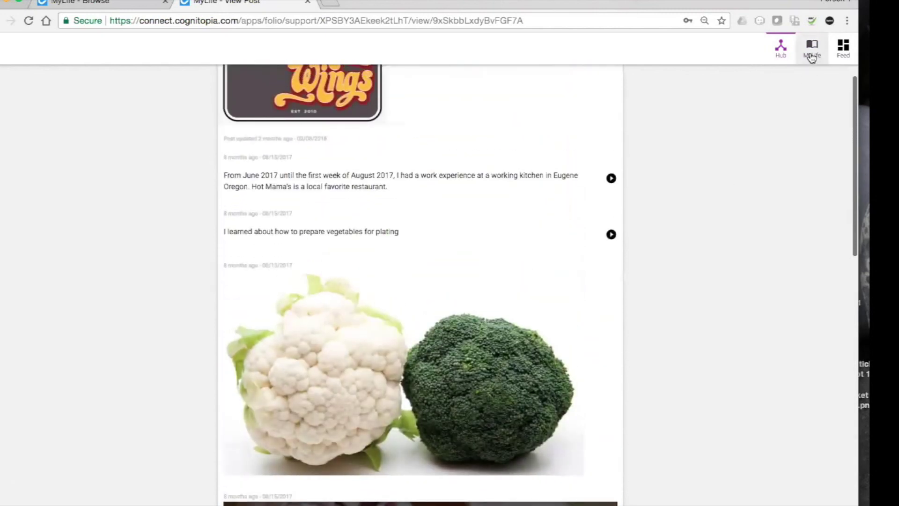
pyautogui.click(813, 56)
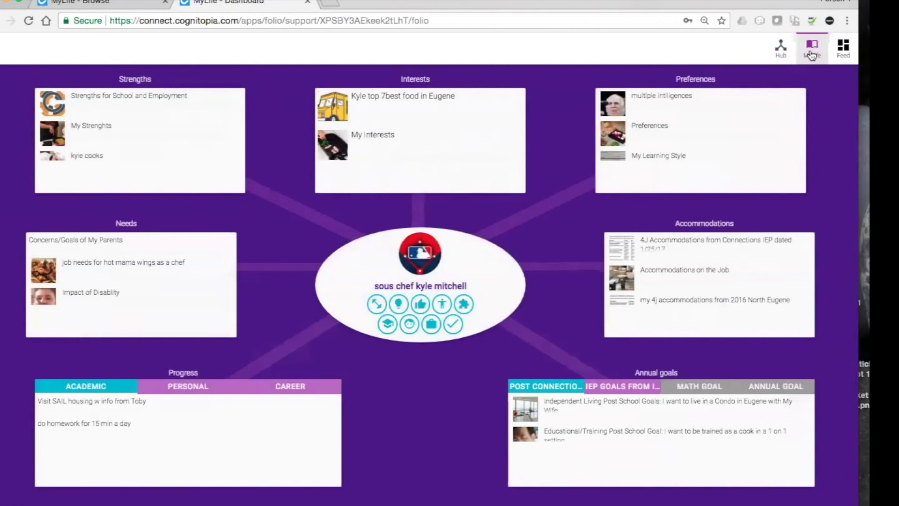
# Return to the MyLife - Browse tab and launch DO from the Apps drawer.
pyautogui.click(778, 46)
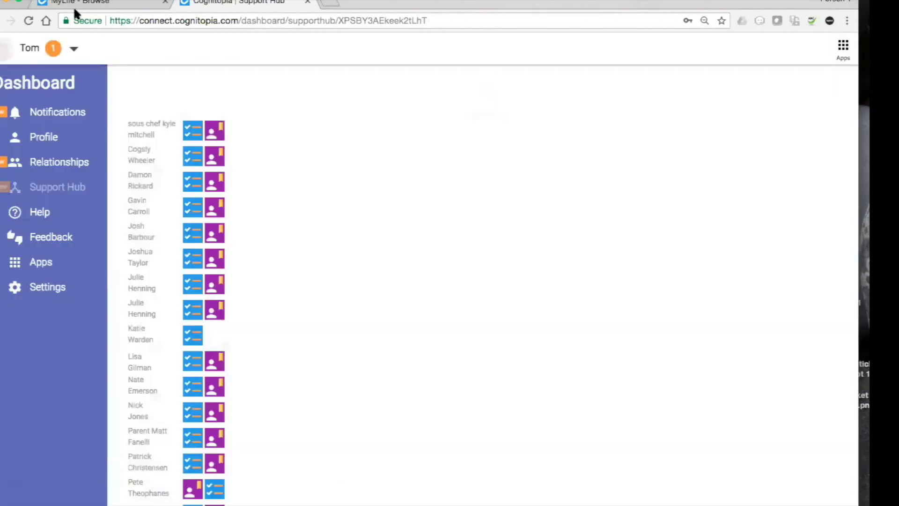
pyautogui.click(80, 3)
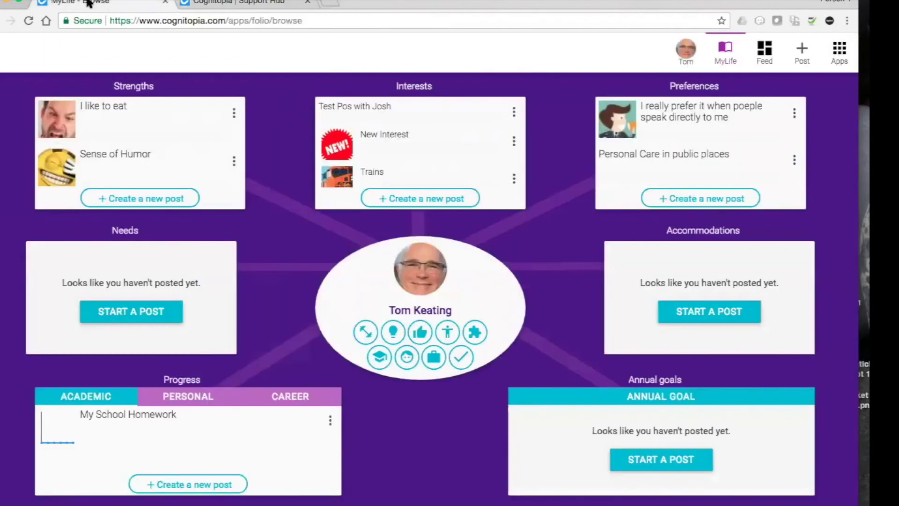
pyautogui.click(841, 48)
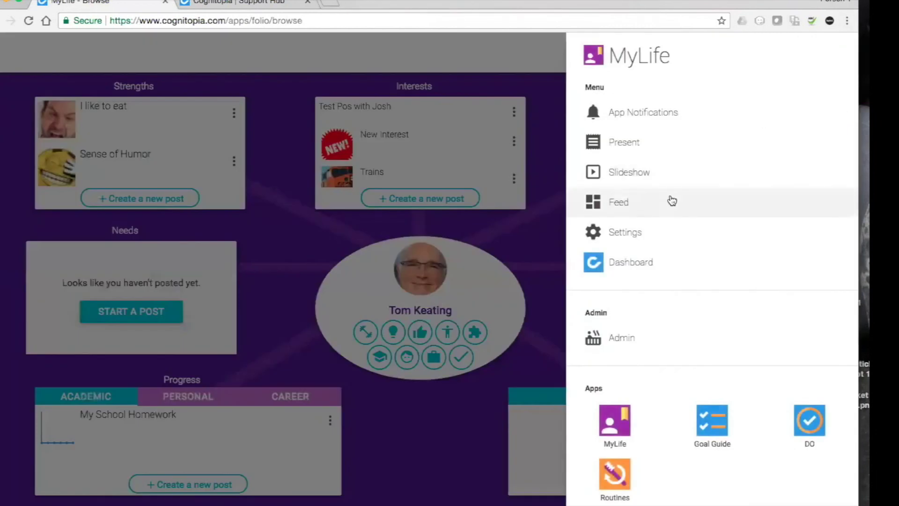
pyautogui.click(808, 419)
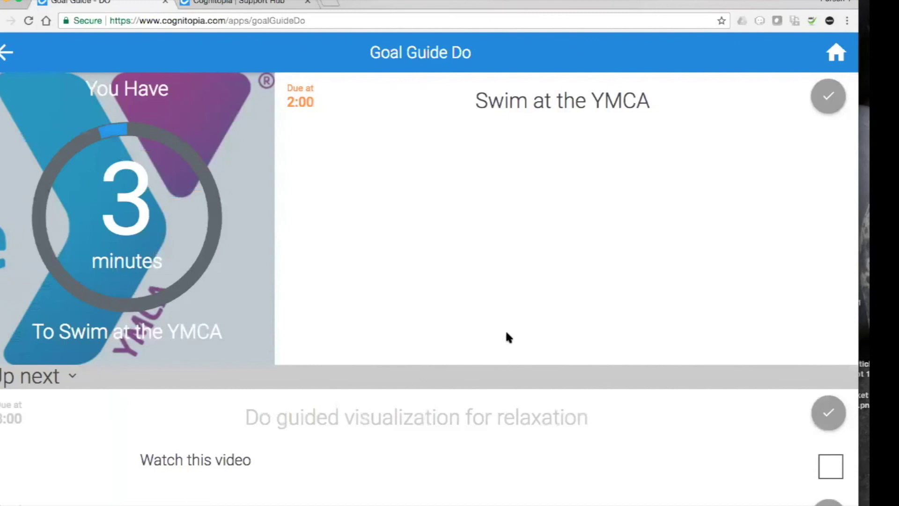
# Complete the Swim at the YMCA goal with 20 laps and close the Goal Completed message.
pyautogui.click(828, 99)
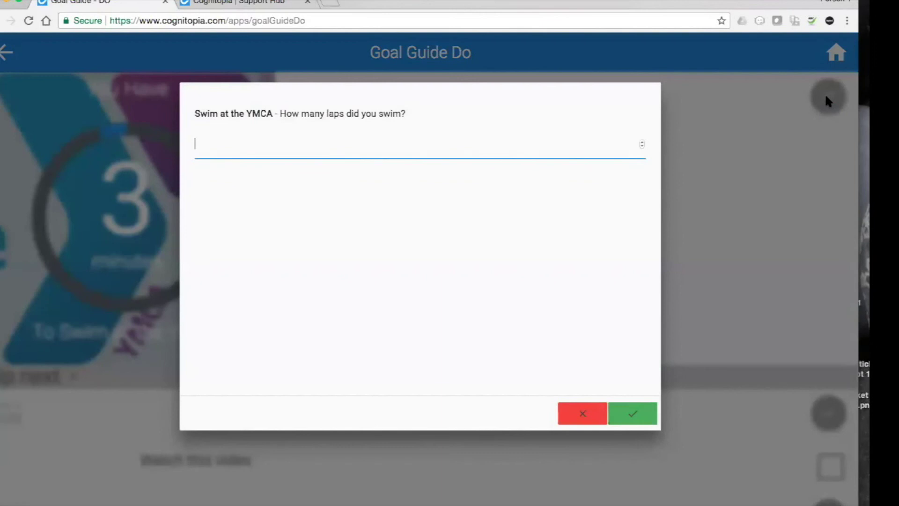
pyautogui.click(409, 146)
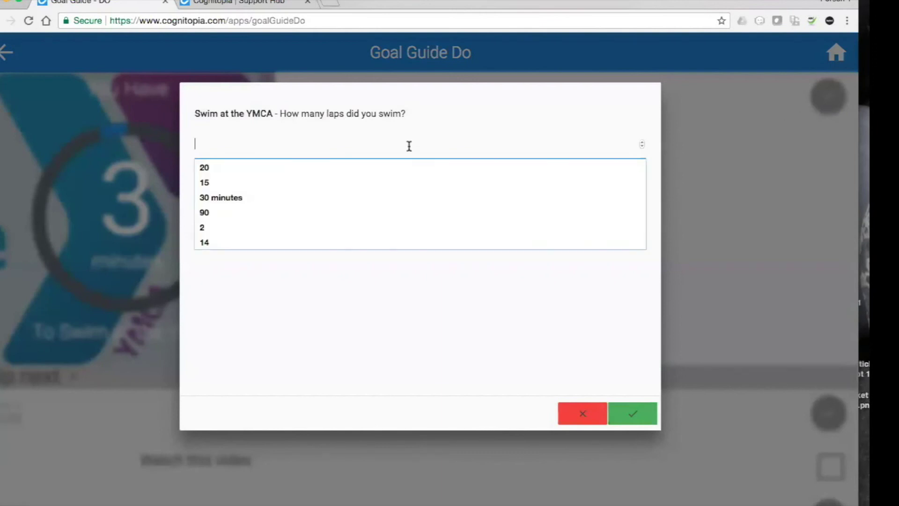
pyautogui.click(265, 171)
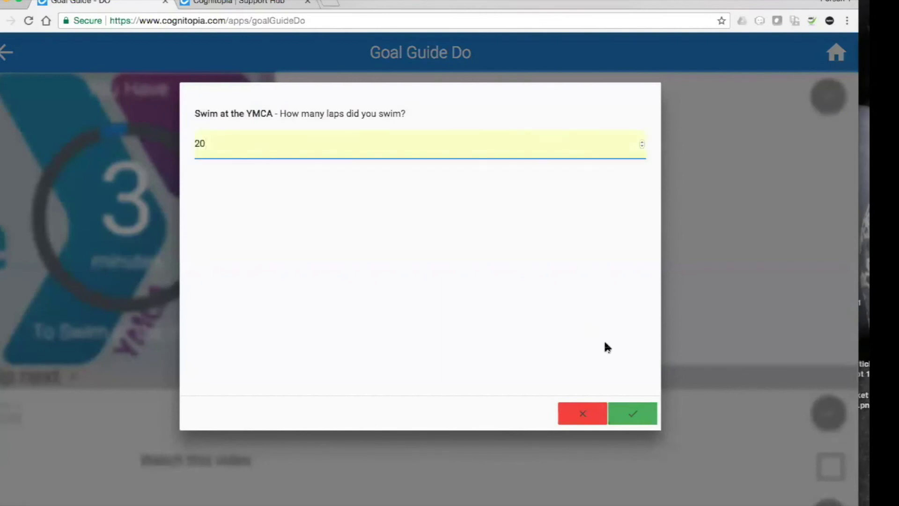
pyautogui.click(633, 412)
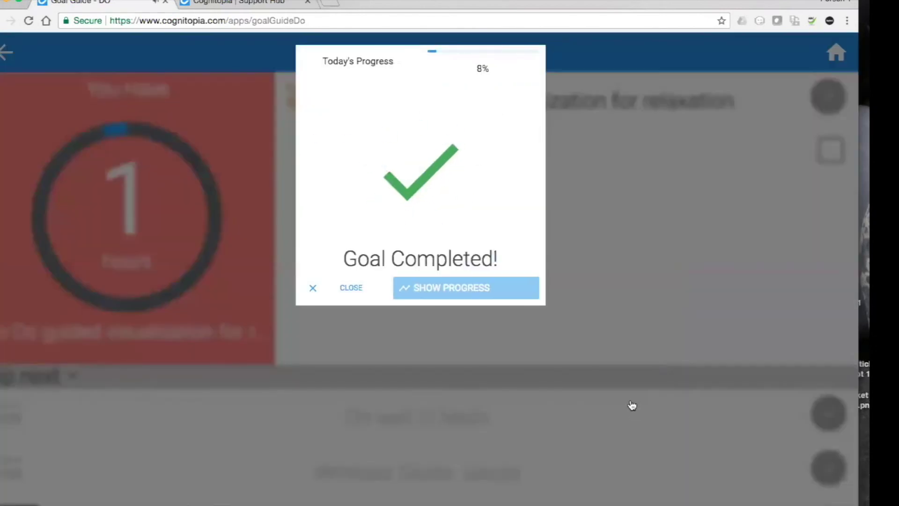
pyautogui.click(648, 277)
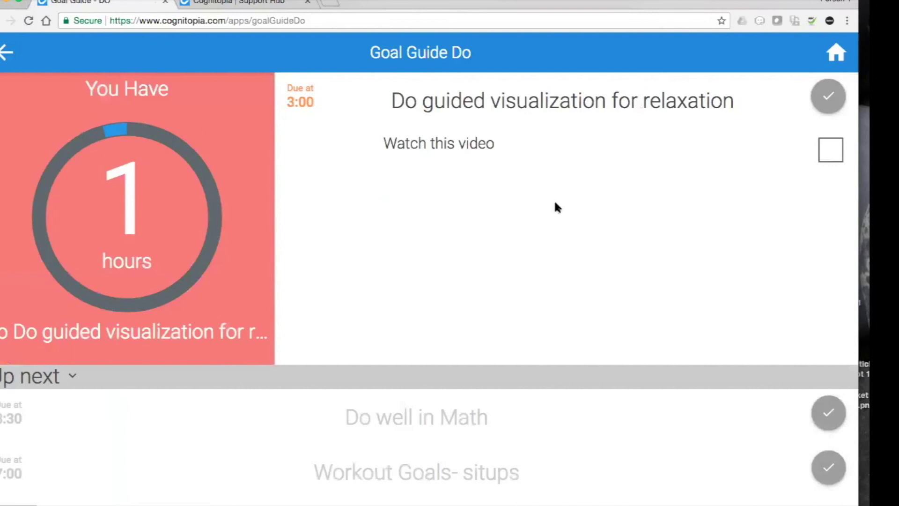
pyautogui.scroll(1, 815, 56)
pyautogui.scroll(-1, 815, 56)
# Go back, open the Dashboard from Apps, then switch to the Cognitopia Home Page.
pyautogui.click(7, 54)
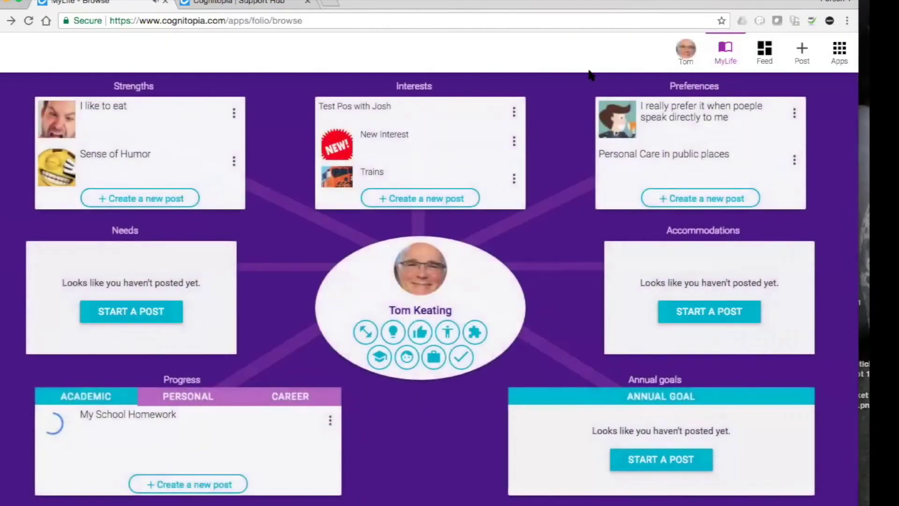
pyautogui.click(840, 52)
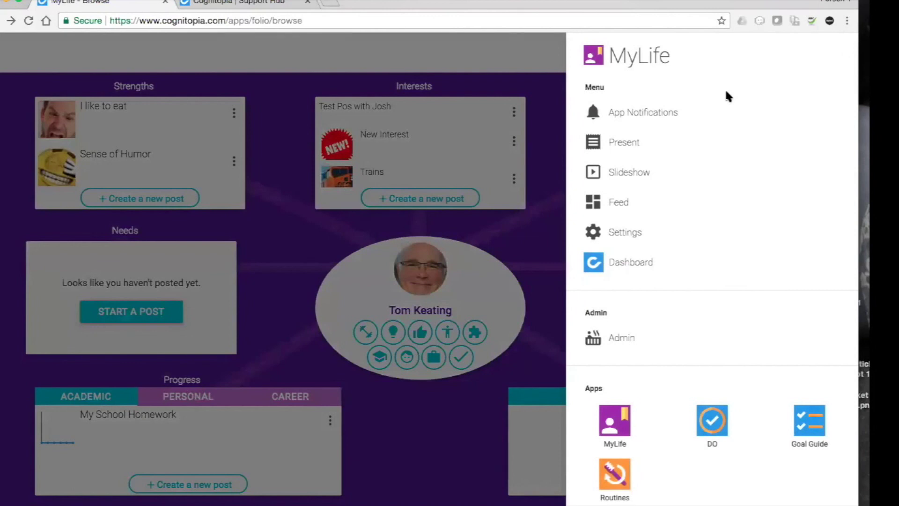
pyautogui.click(636, 271)
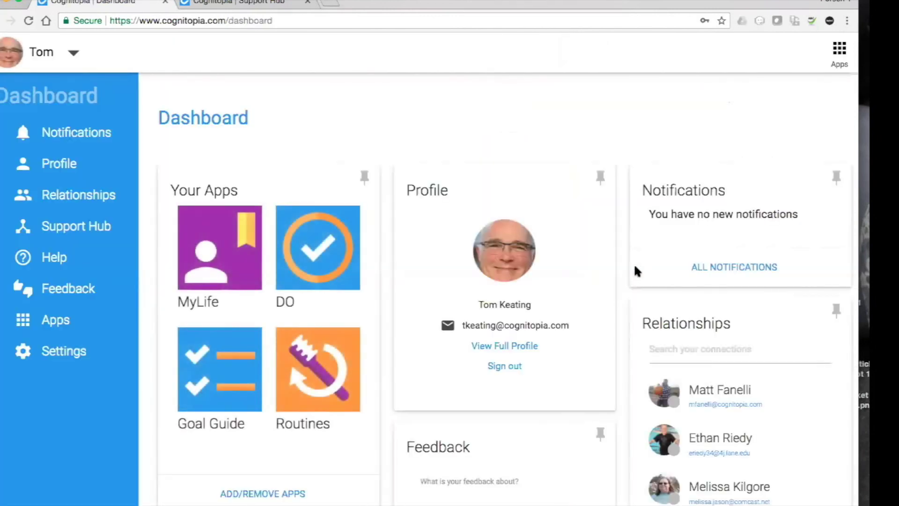
pyautogui.click(839, 50)
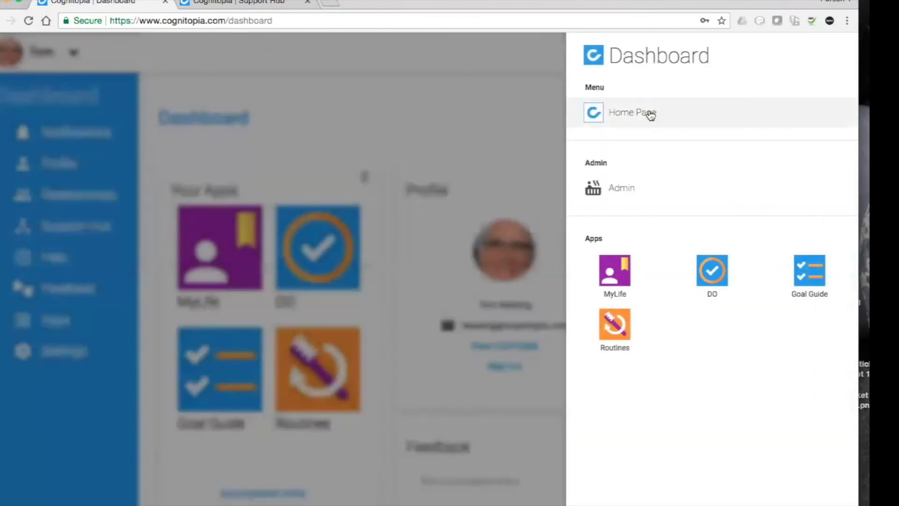
pyautogui.click(649, 114)
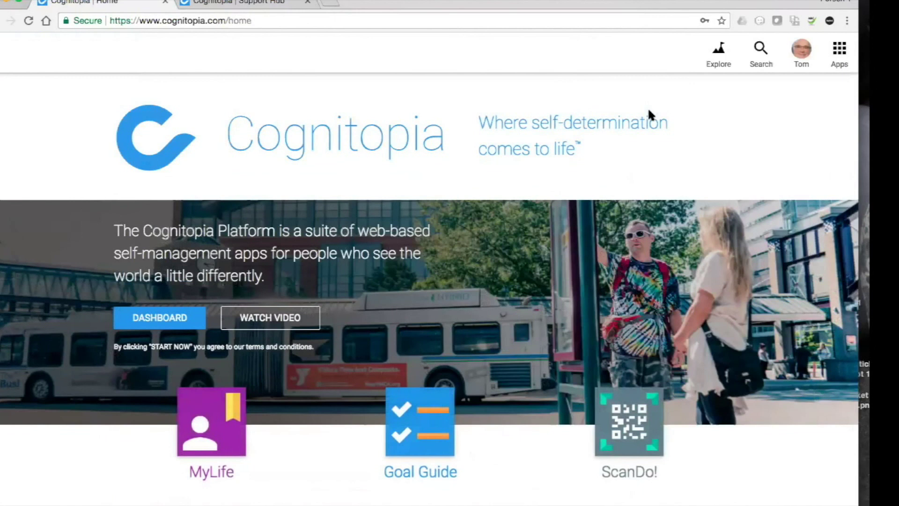